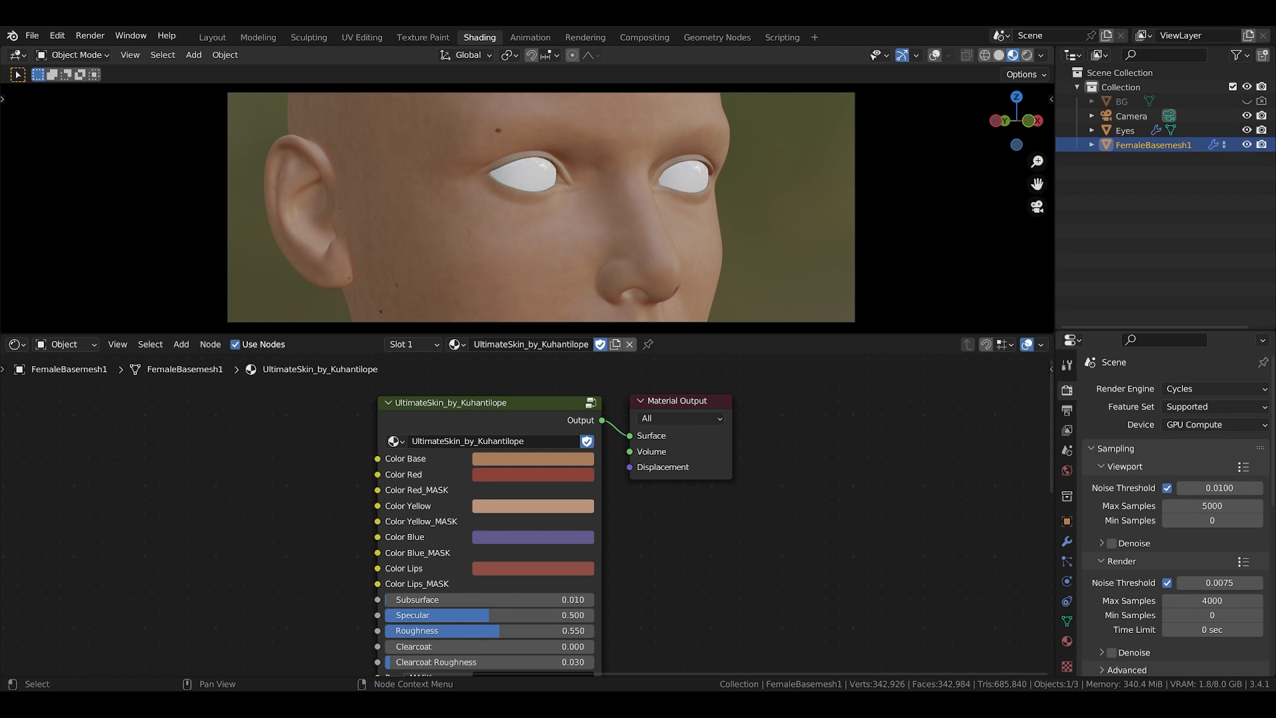
Step: Set the Pores_MASK color of the UltimateSkin node to white with an HSV value of 1
scroll(473, 521, down, 1)
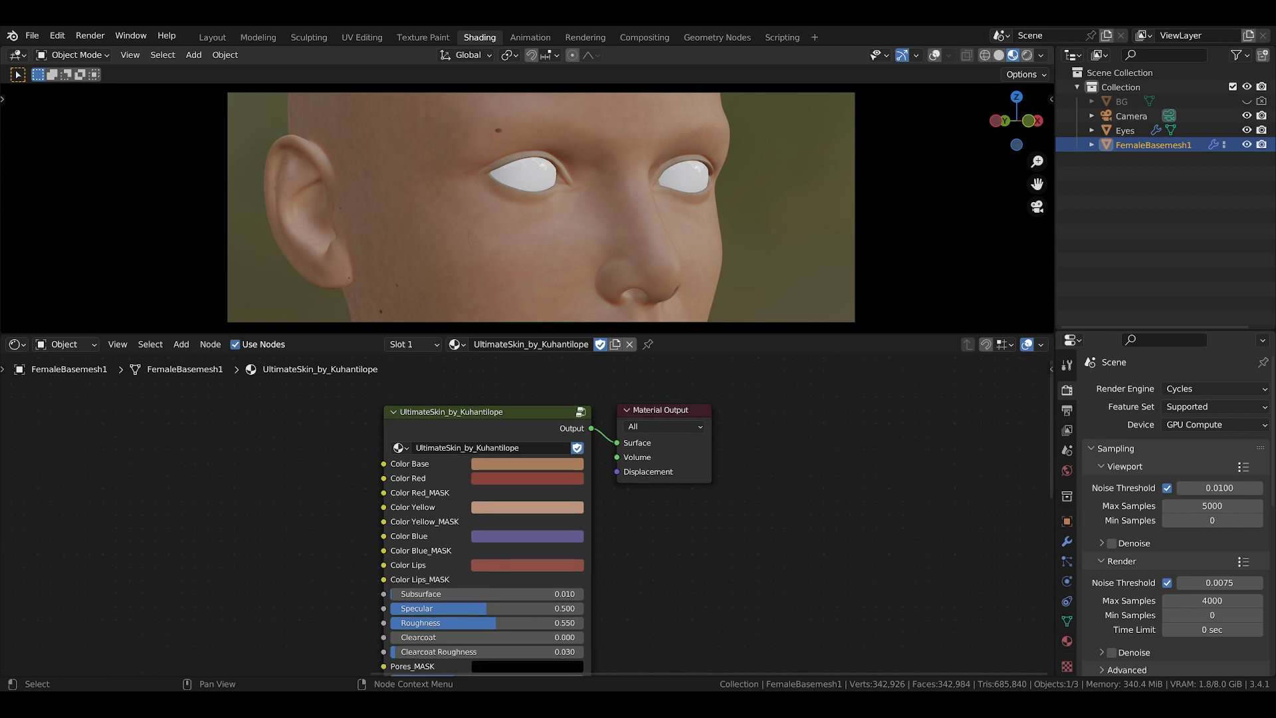
middle_drag(506, 588, 504, 488)
scroll(460, 575, up, 7)
middle_drag(471, 549, 498, 540)
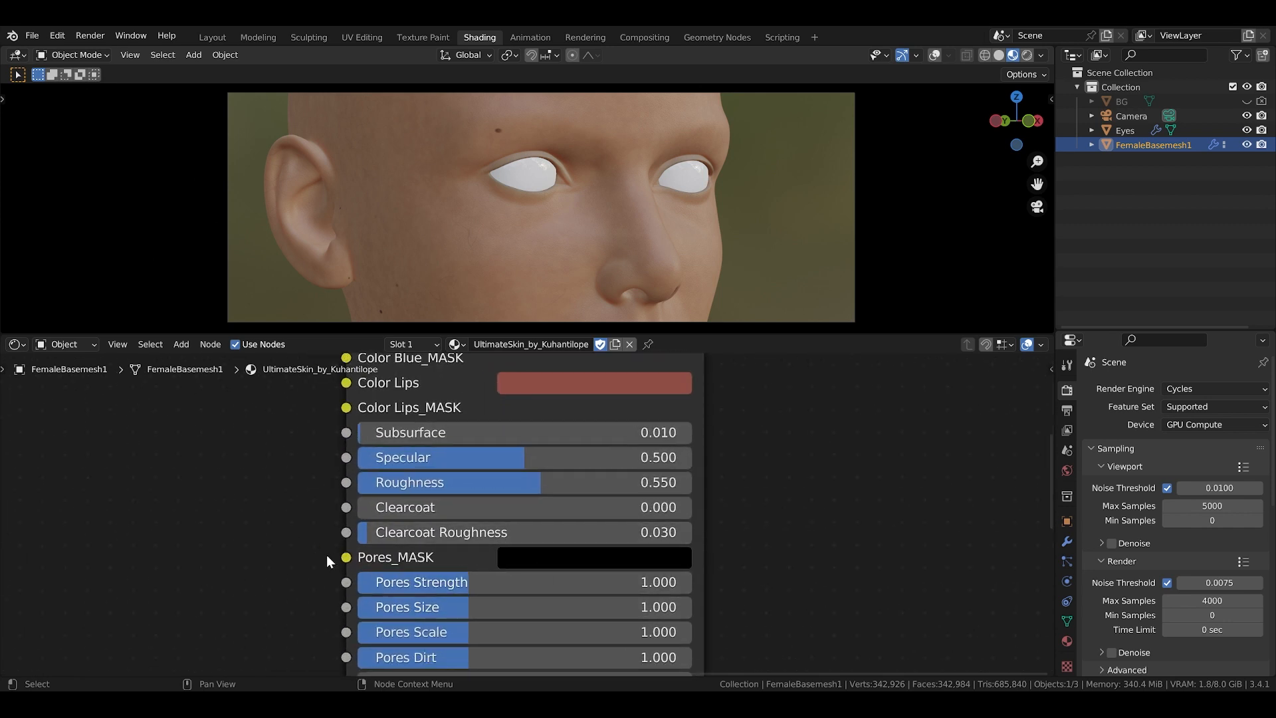
click(535, 557)
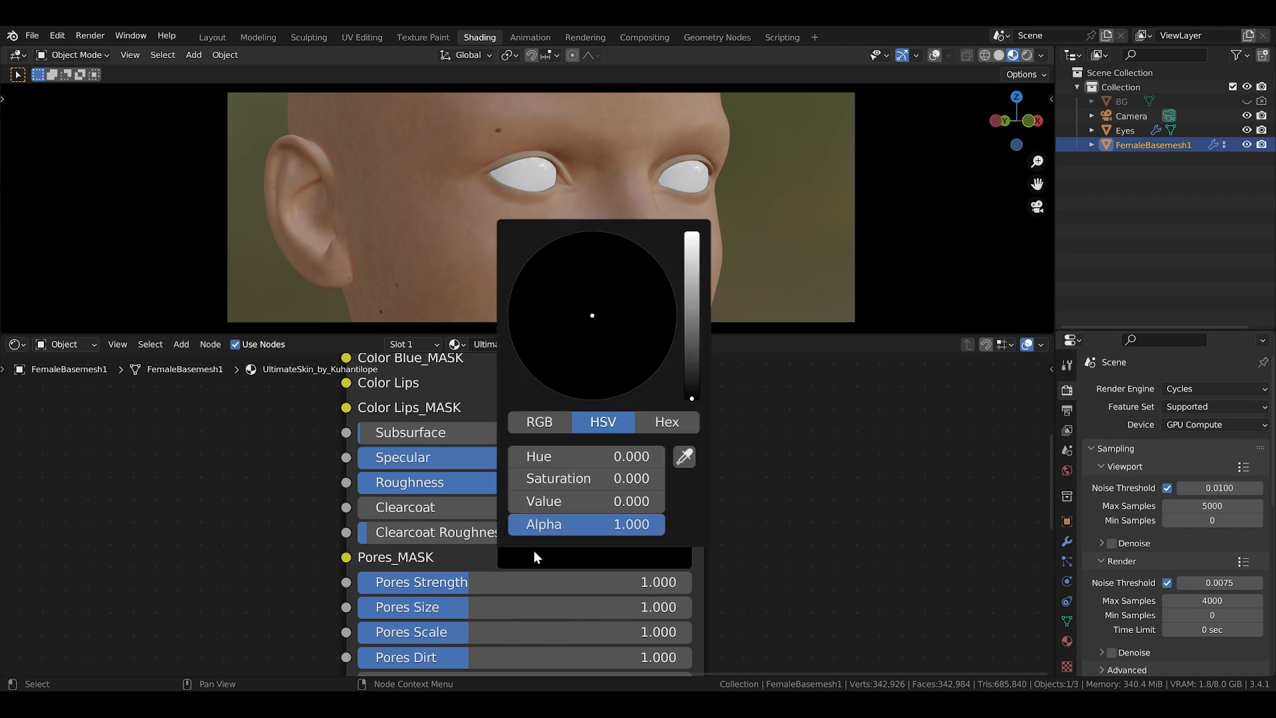
click(593, 508)
text(12)
key(BackSpace)
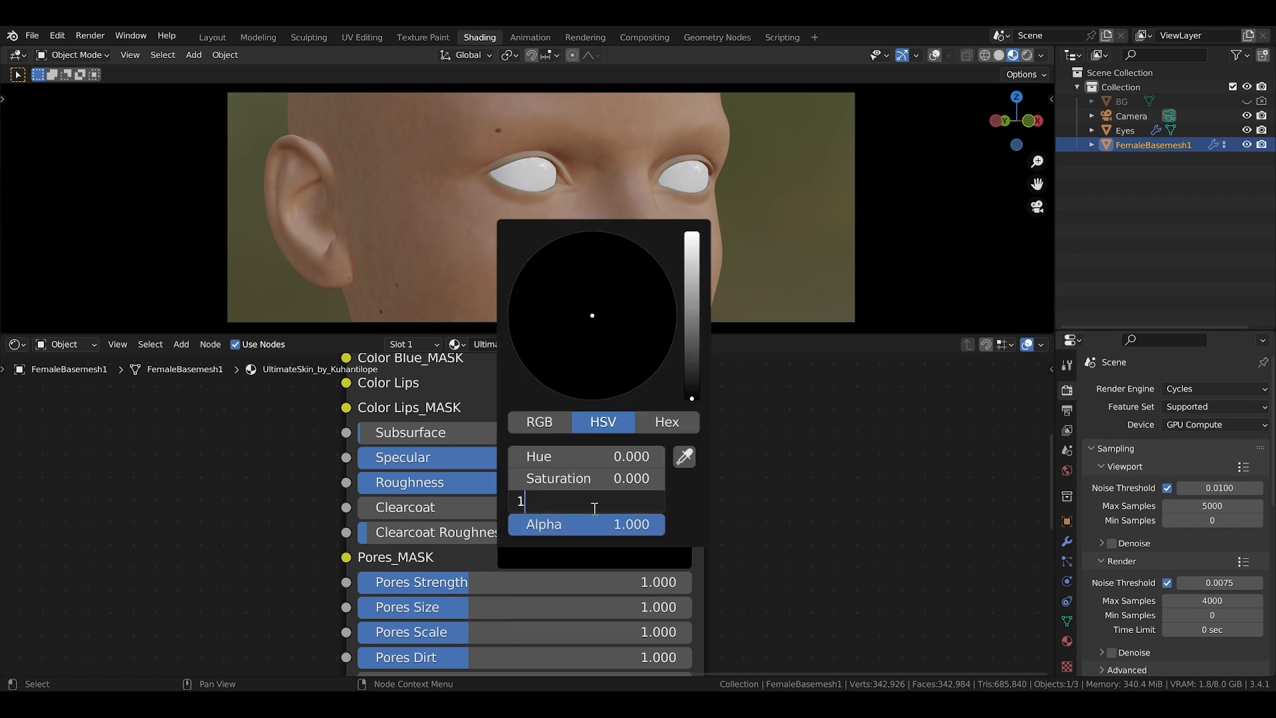
key(Return)
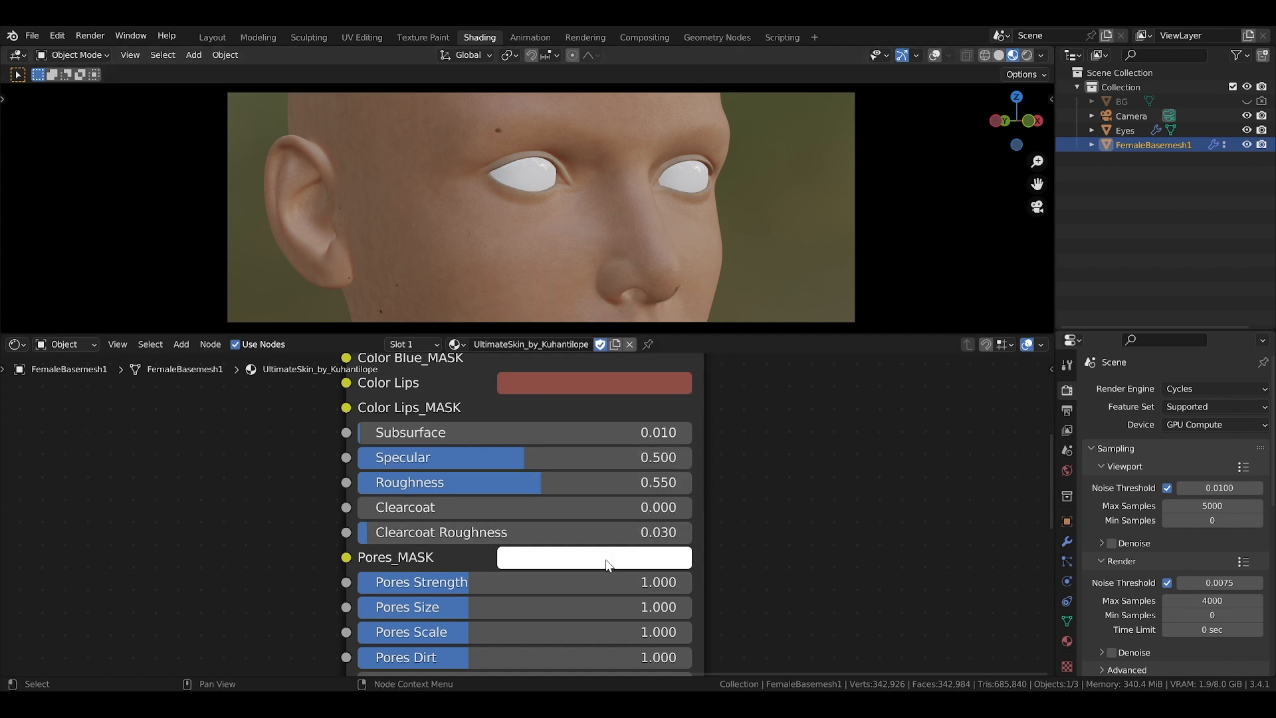
Step: Return the Pores_MASK color to black by setting its HSV value to 0
scroll(574, 492, down, 4)
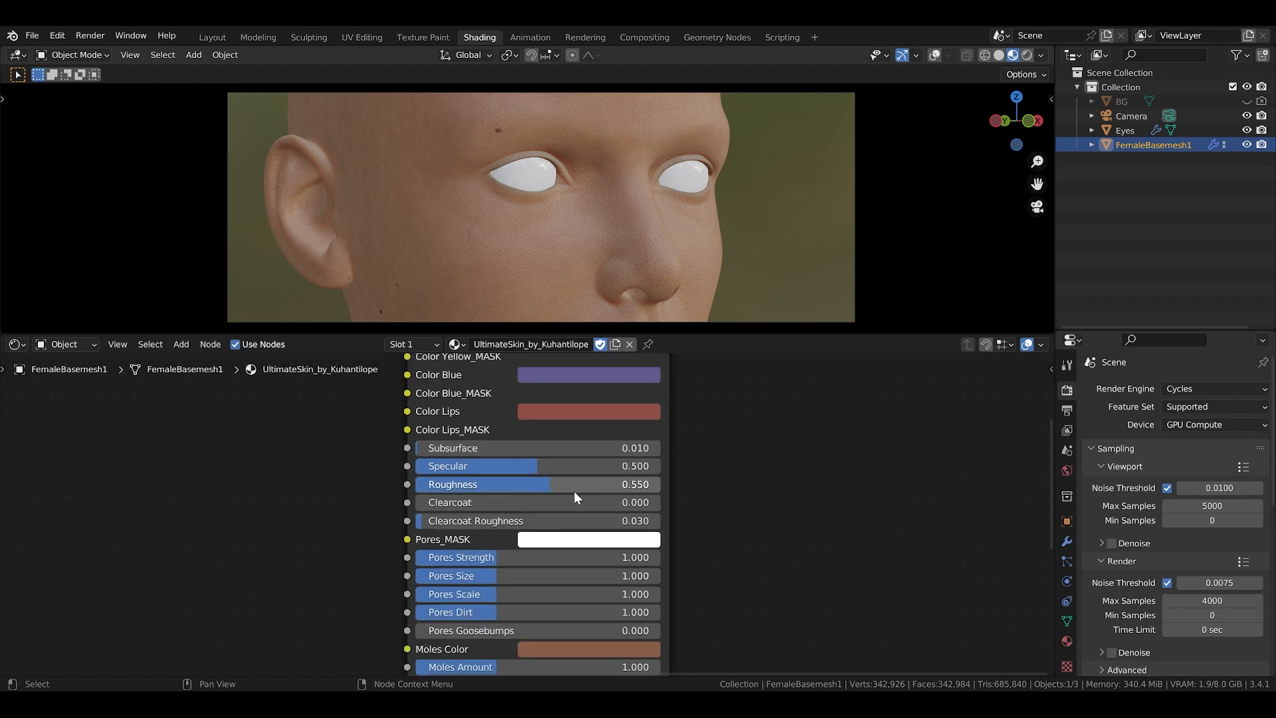
middle_drag(552, 537, 557, 561)
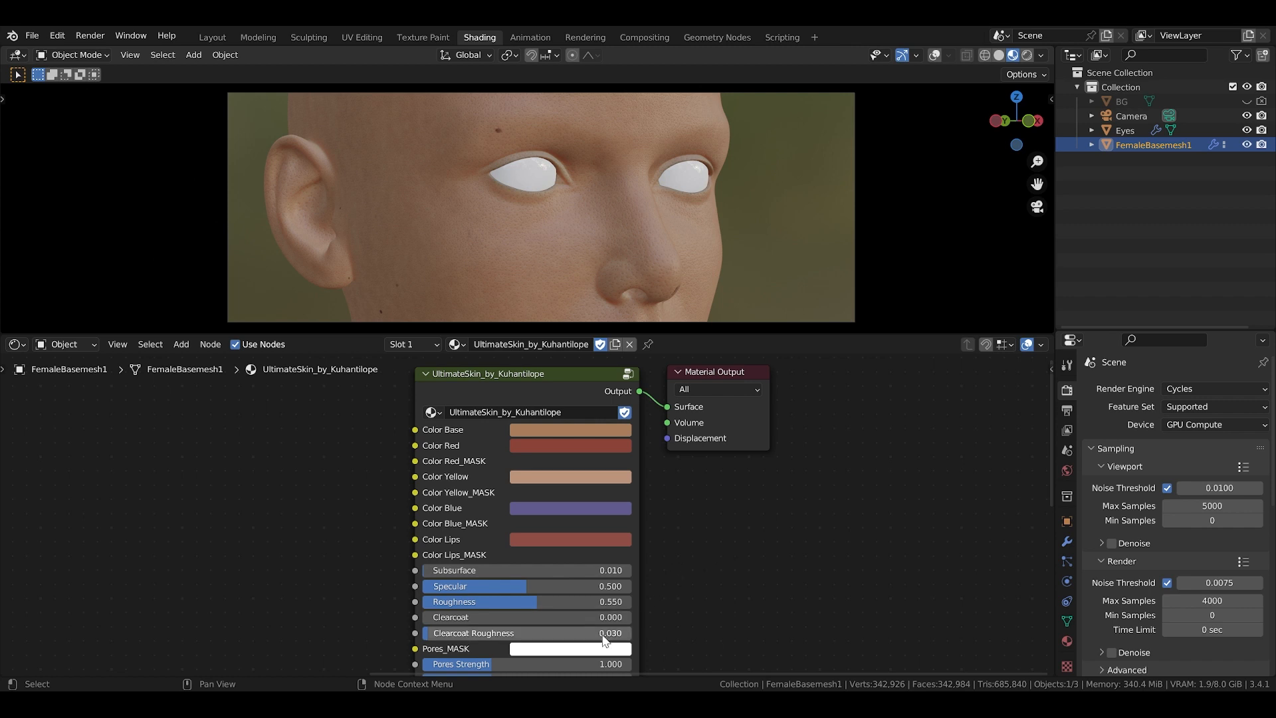
click(570, 651)
click(581, 613)
text(0)
key(Return)
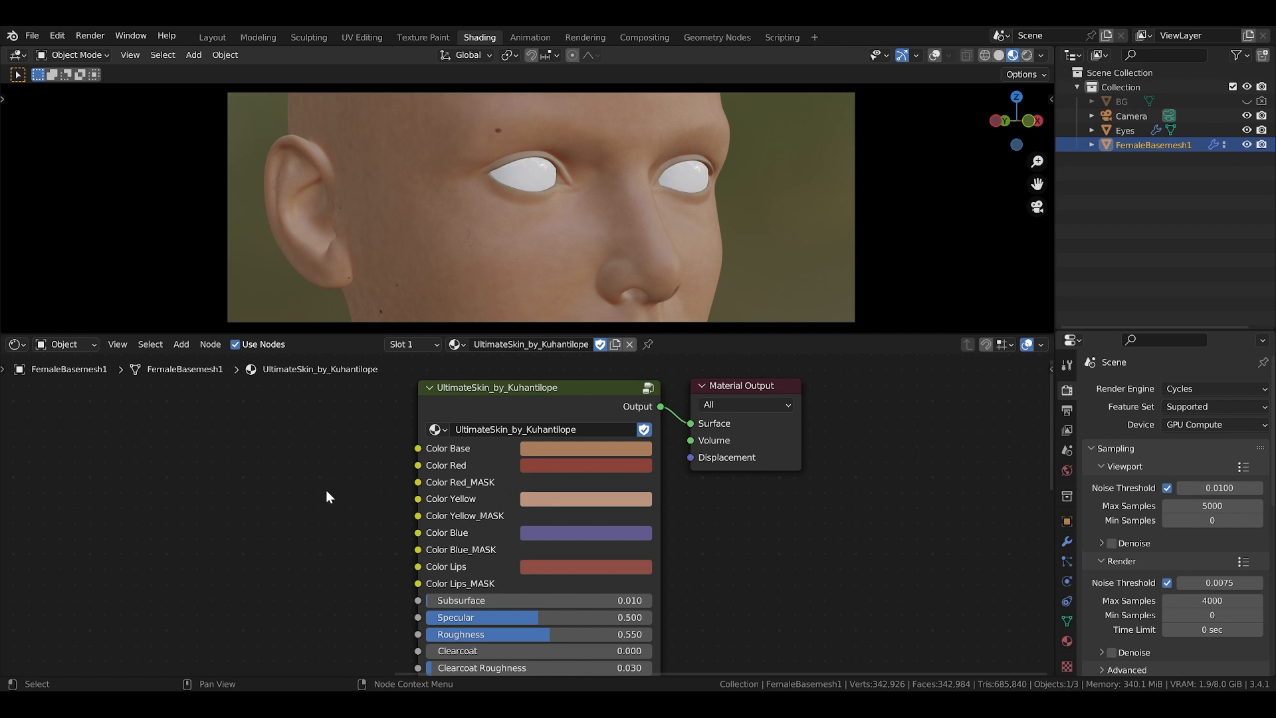
Step: Connect a new Image Texture node's Color output to the Color Red_MASK input and start a new image for it
key(shift+a)
click(252, 480)
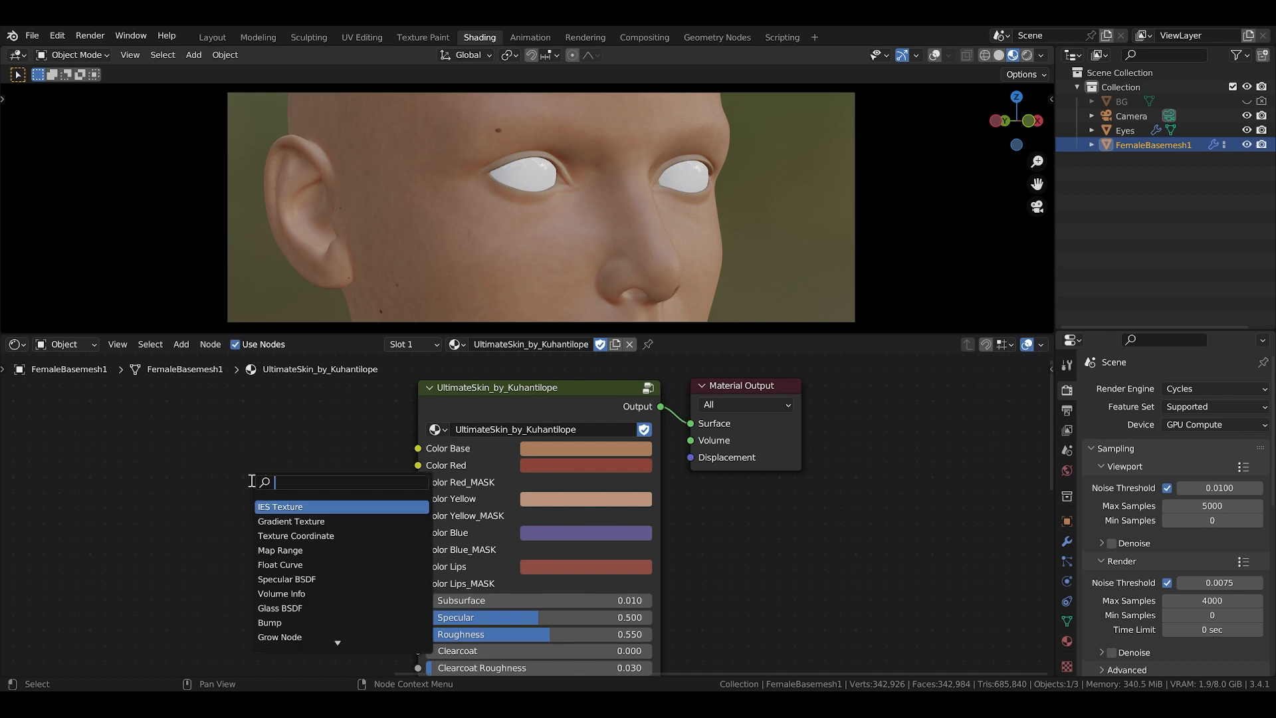
text(imag)
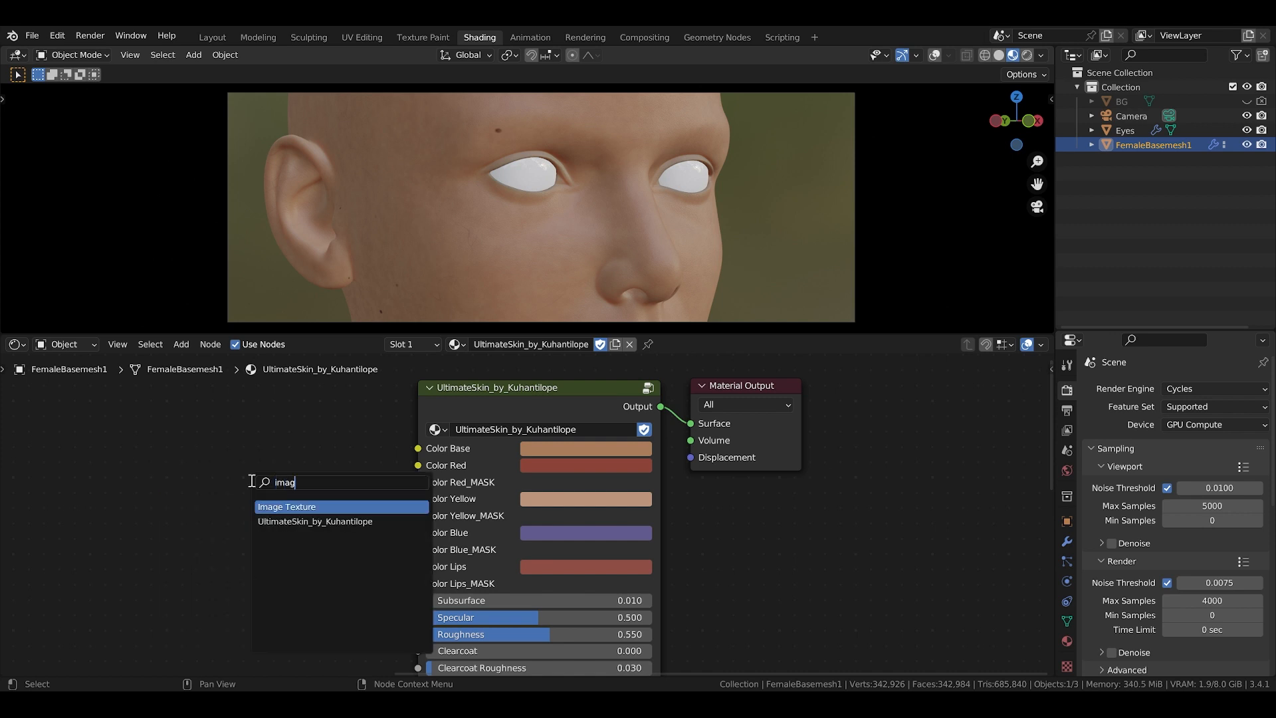
key(Return)
click(121, 457)
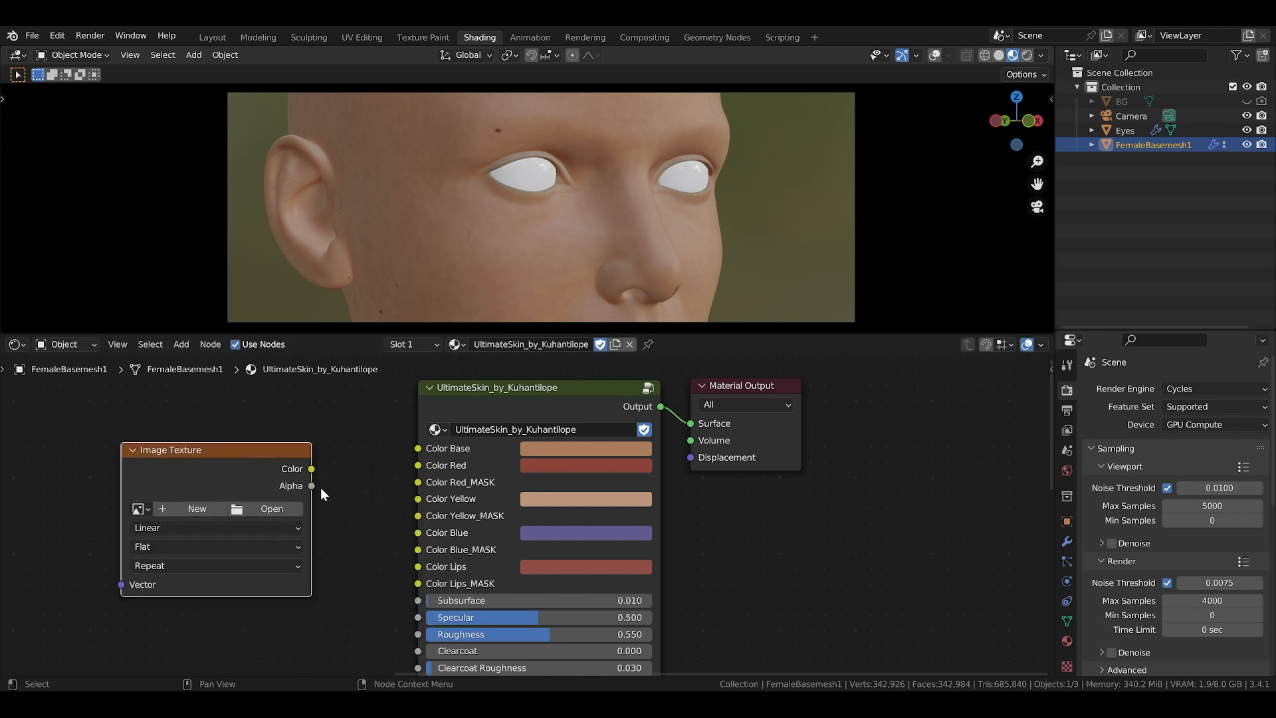
drag(311, 469, 407, 477)
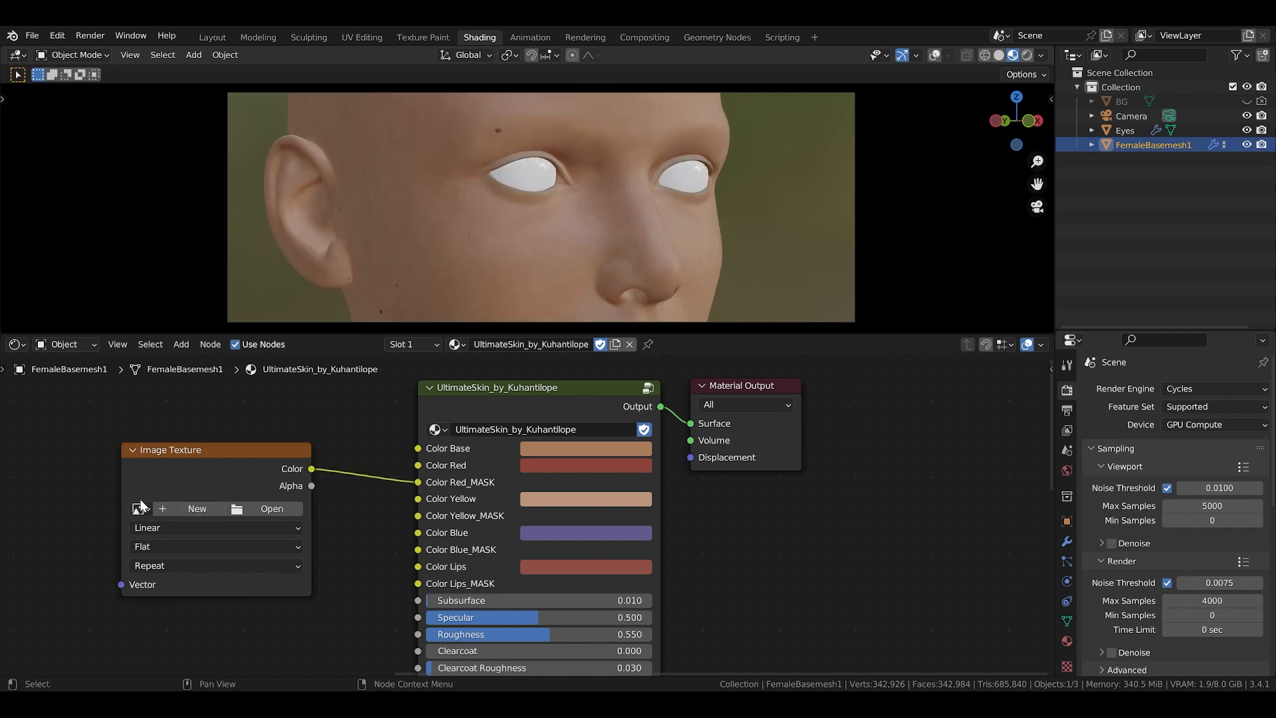
click(196, 510)
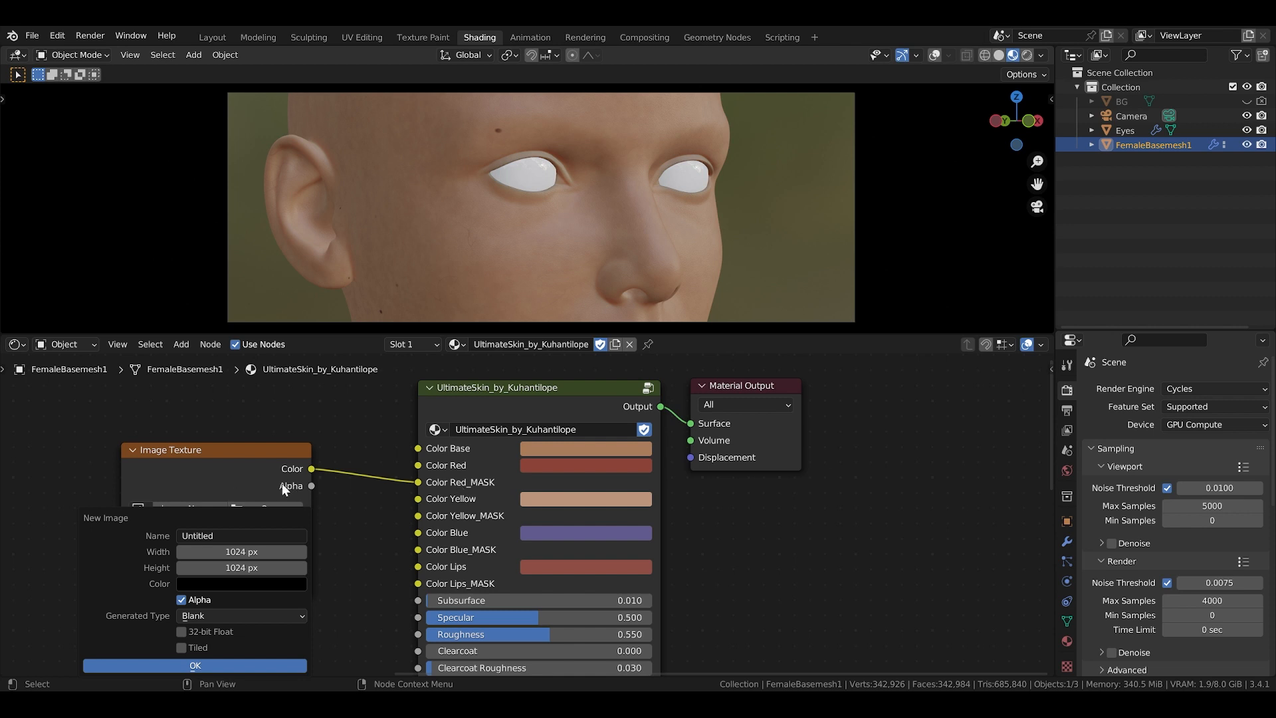
key(Return)
Step: Make the Pores_MASK color of the skin node white with an HSV value of 1
middle_drag(747, 648, 738, 507)
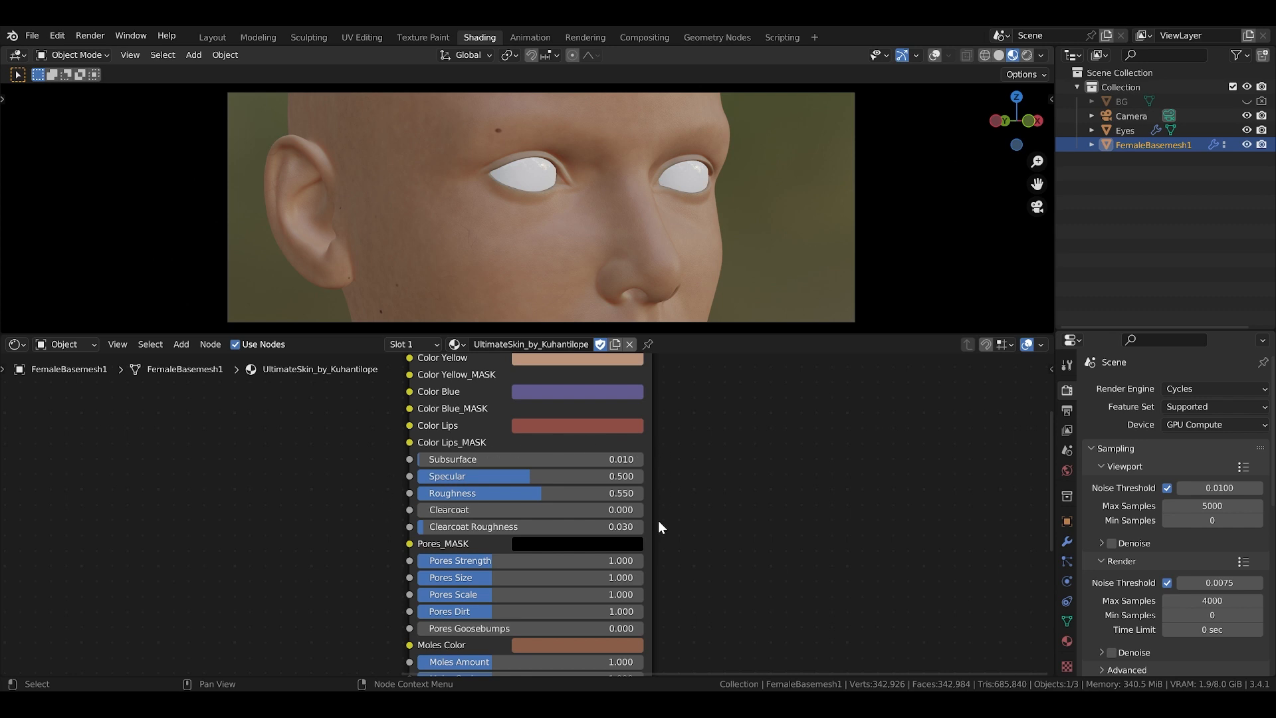
shift+scroll(403, 434, down, 8)
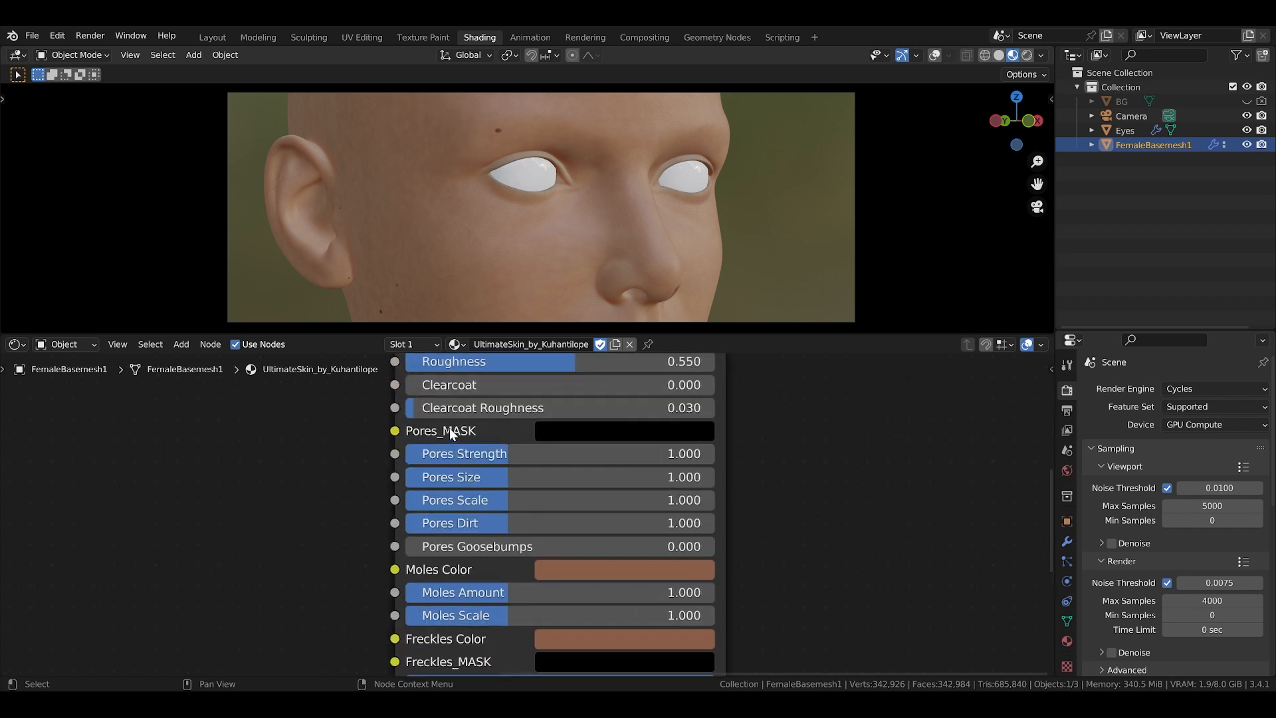
scroll(585, 480, up, 2)
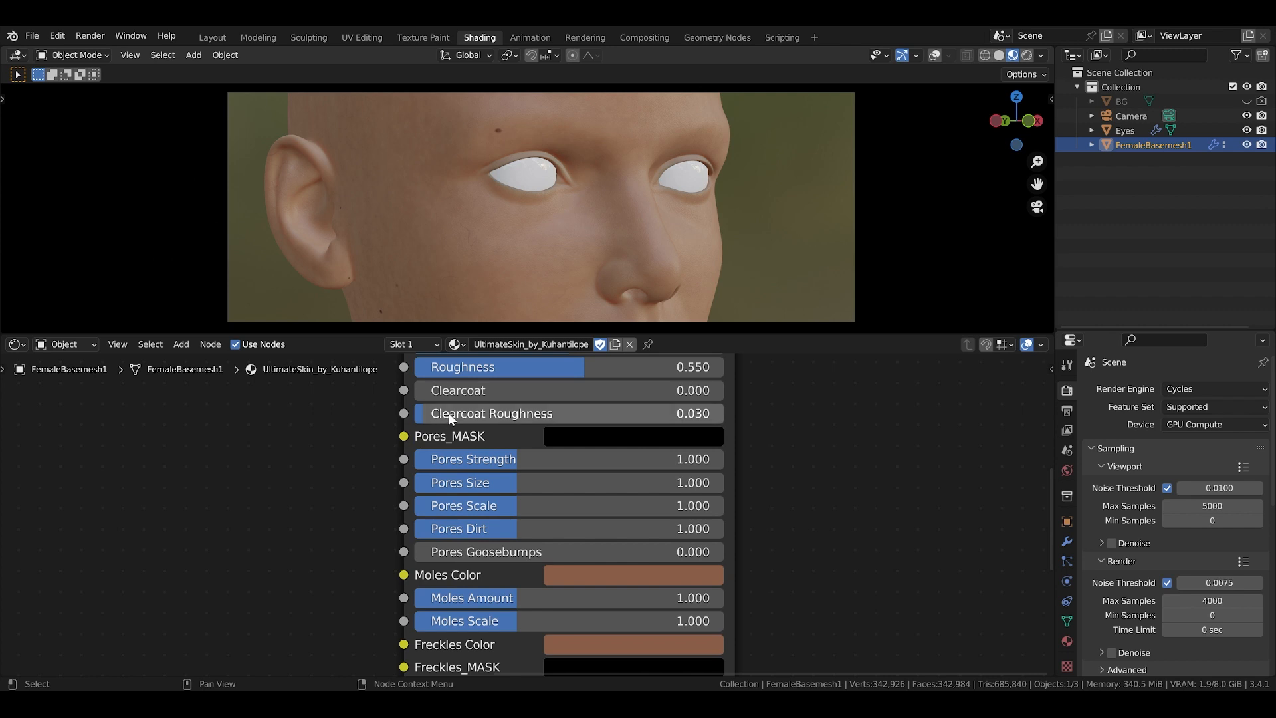
click(630, 438)
click(610, 385)
text(1)
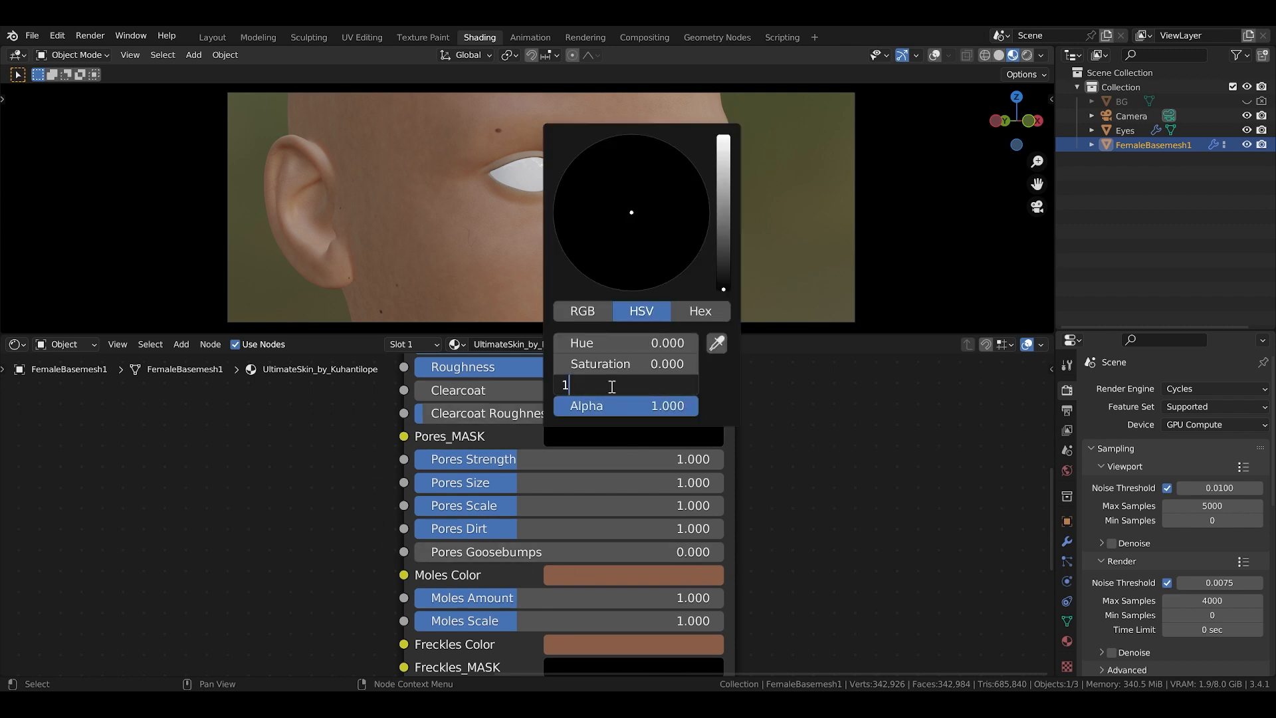
key(Return)
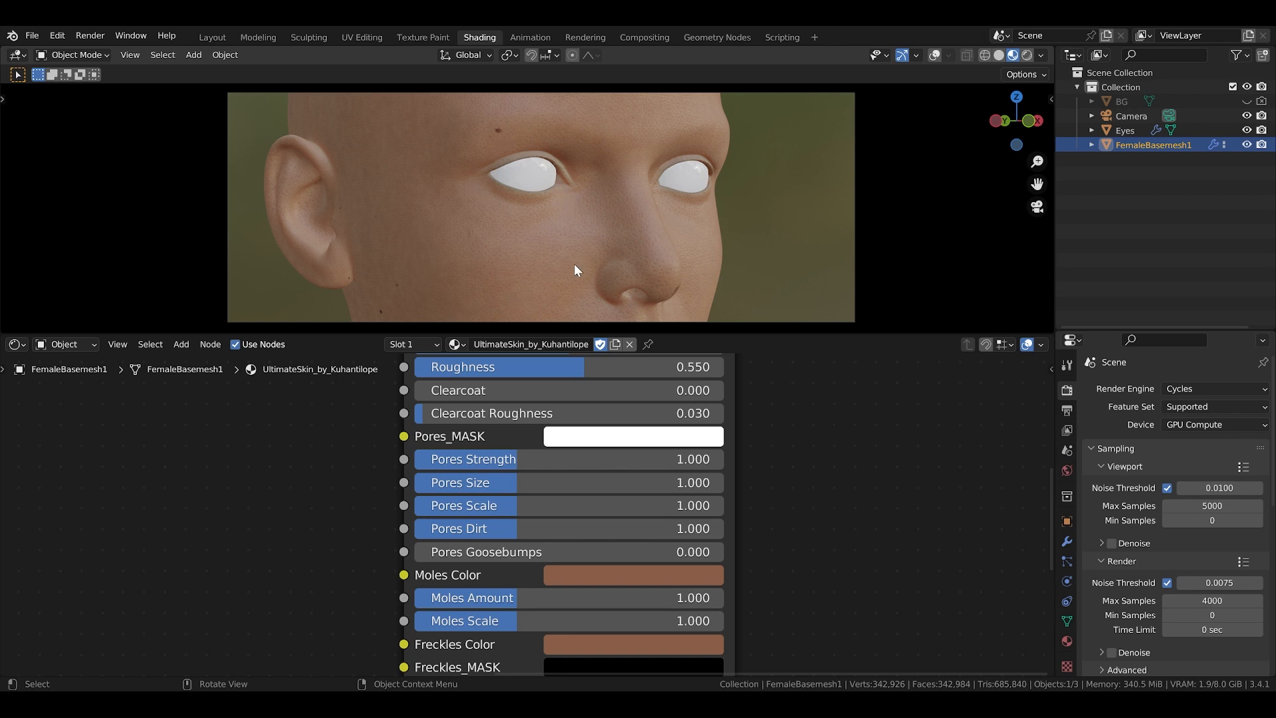
Step: Set Pores Strength to 2 and inspect the pores on the cheek up close
click(473, 460)
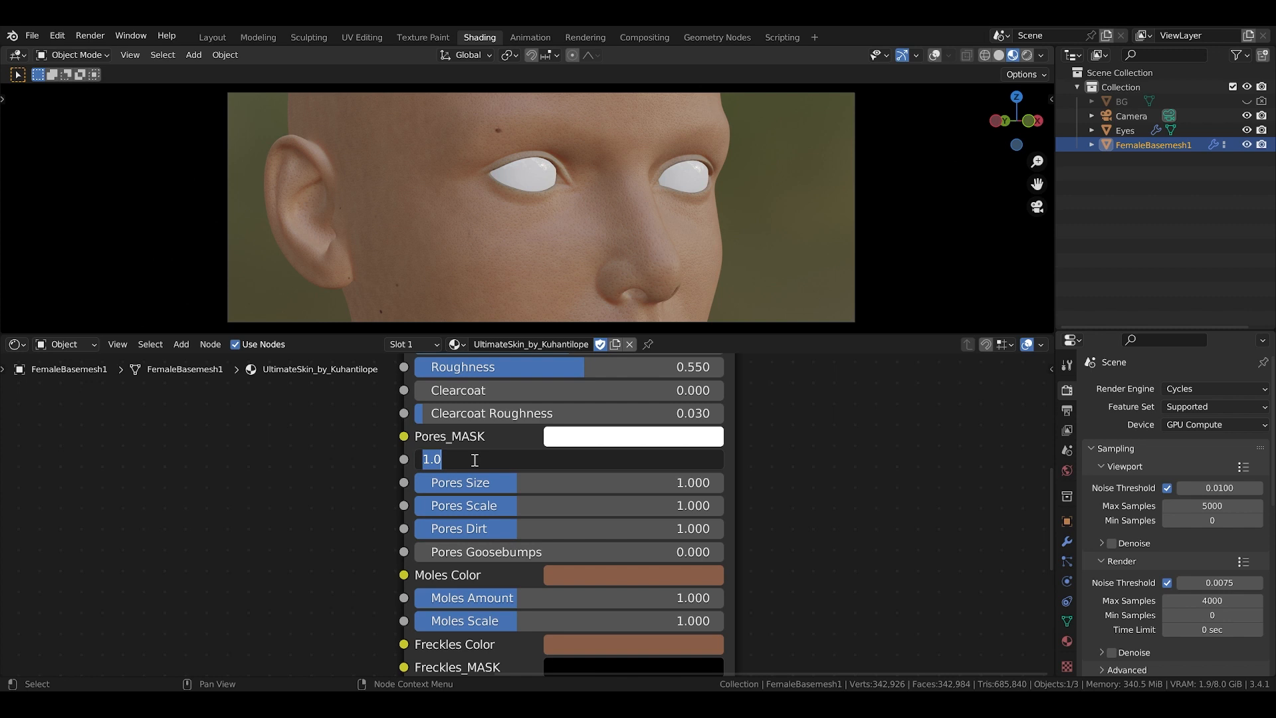
key(Escape)
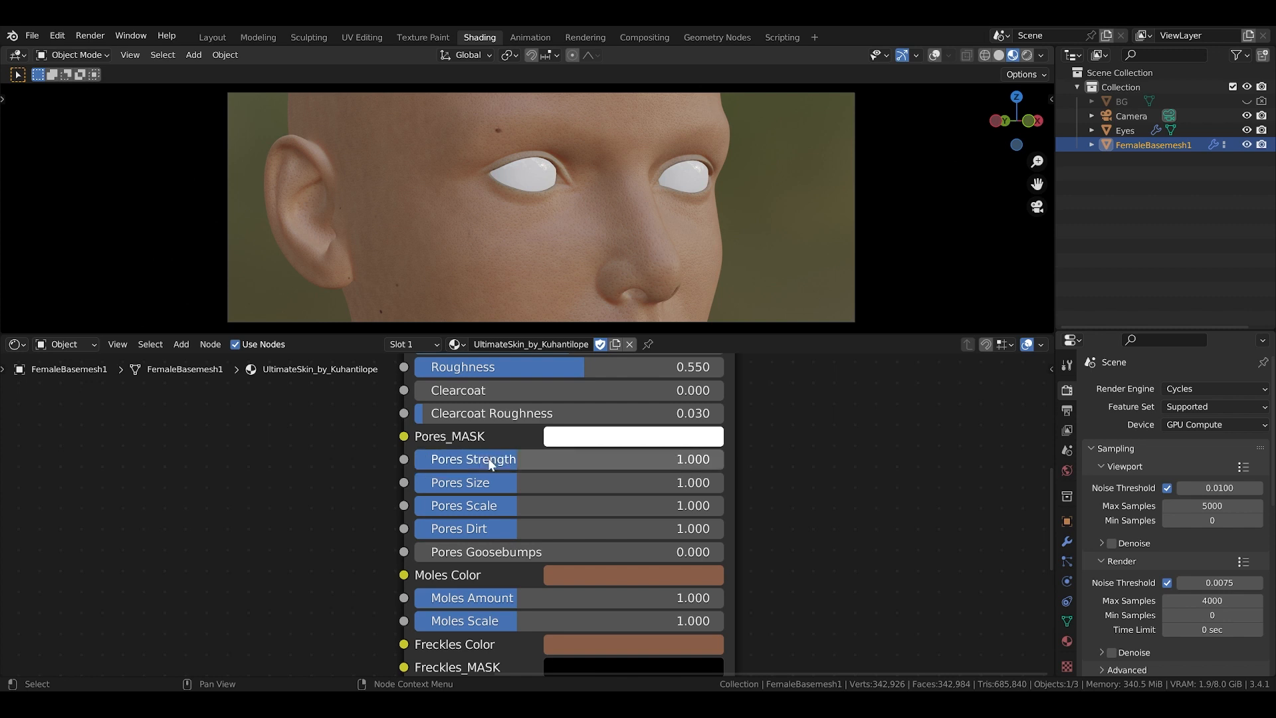
click(491, 460)
text(3)
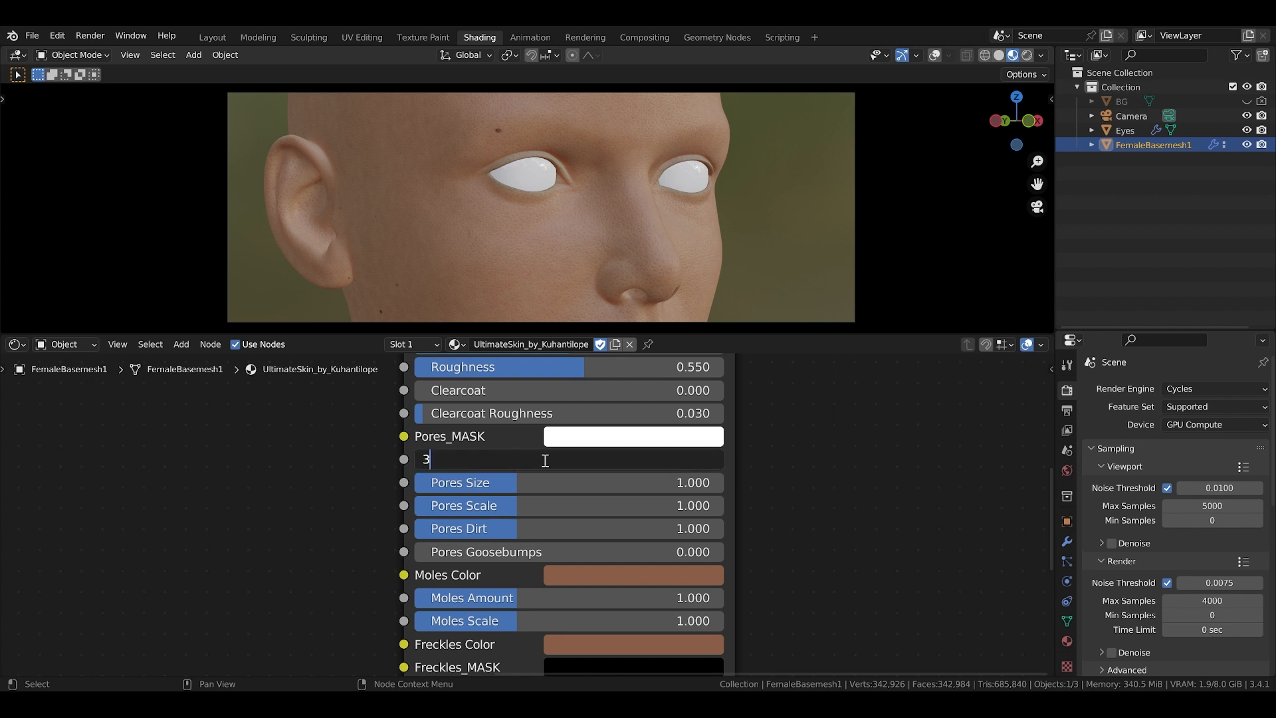
key(Return)
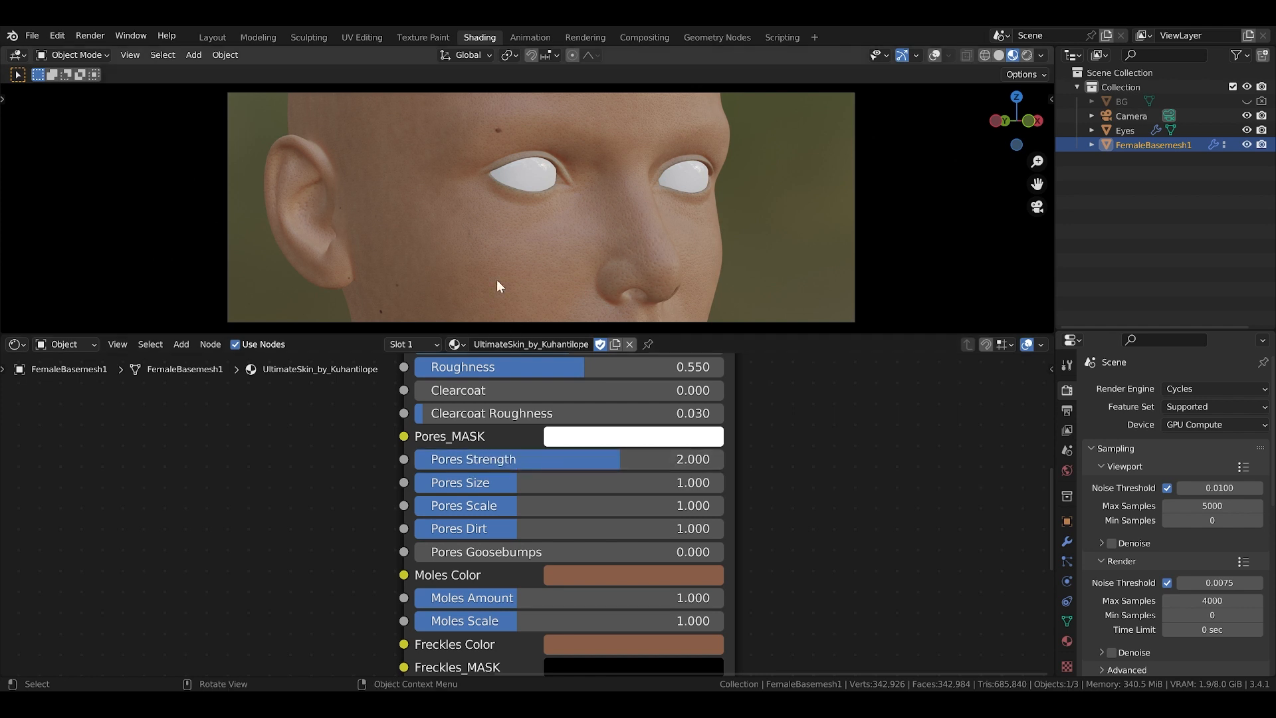
scroll(485, 250, up, 1)
scroll(487, 257, up, 2)
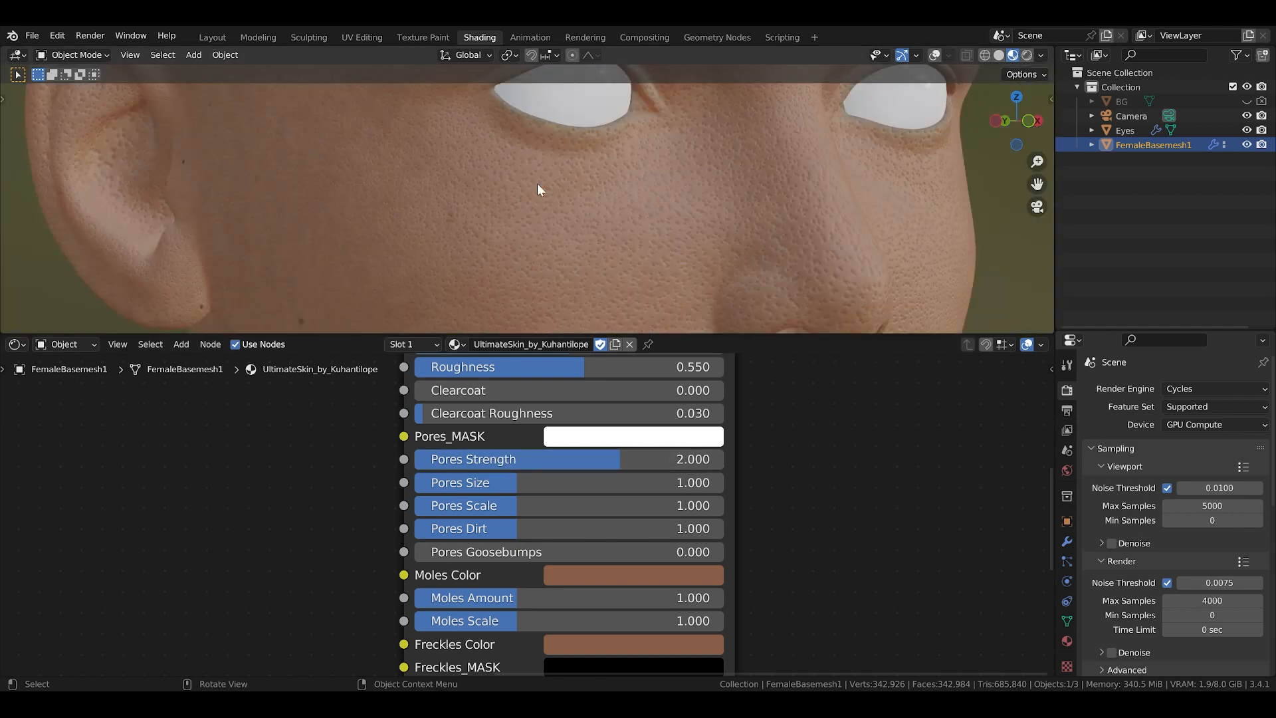
Step: Set Pores Strength back to 1
double_click(528, 457)
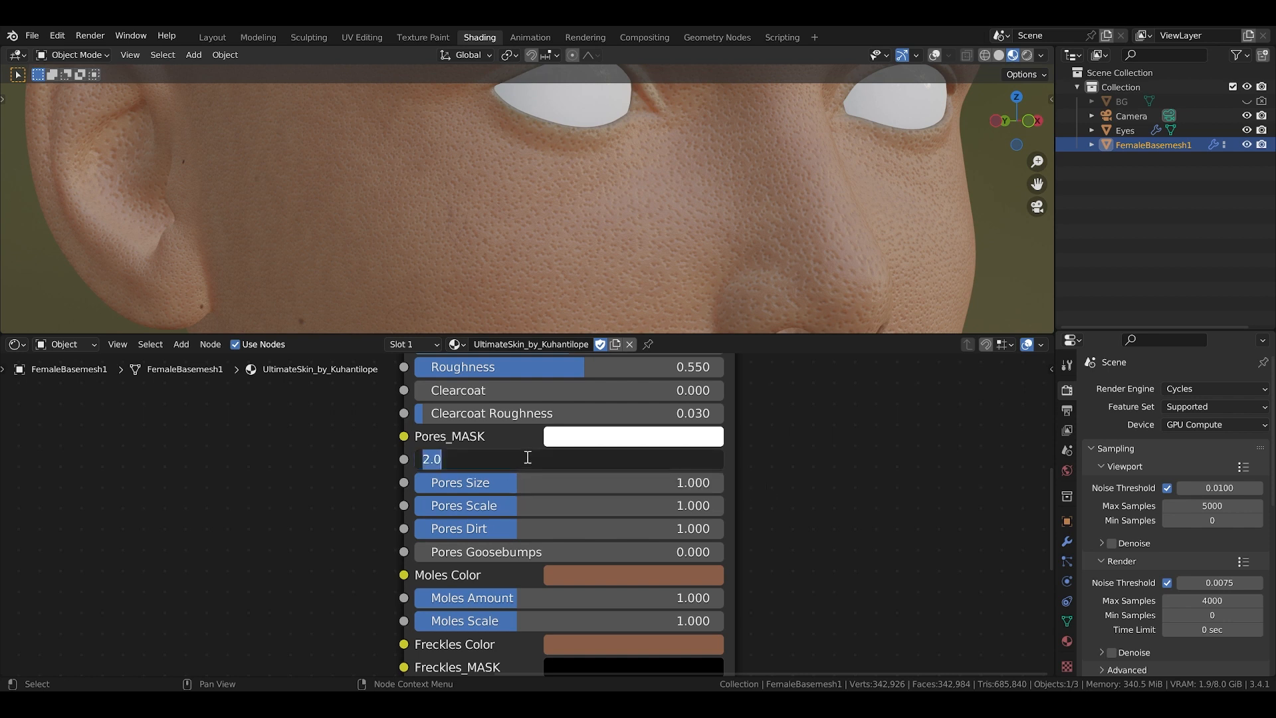
text(1)
key(Return)
Step: Look through the skin node's remaining parameters, from the pore settings down to Cells Strength
scroll(573, 486, down, 1)
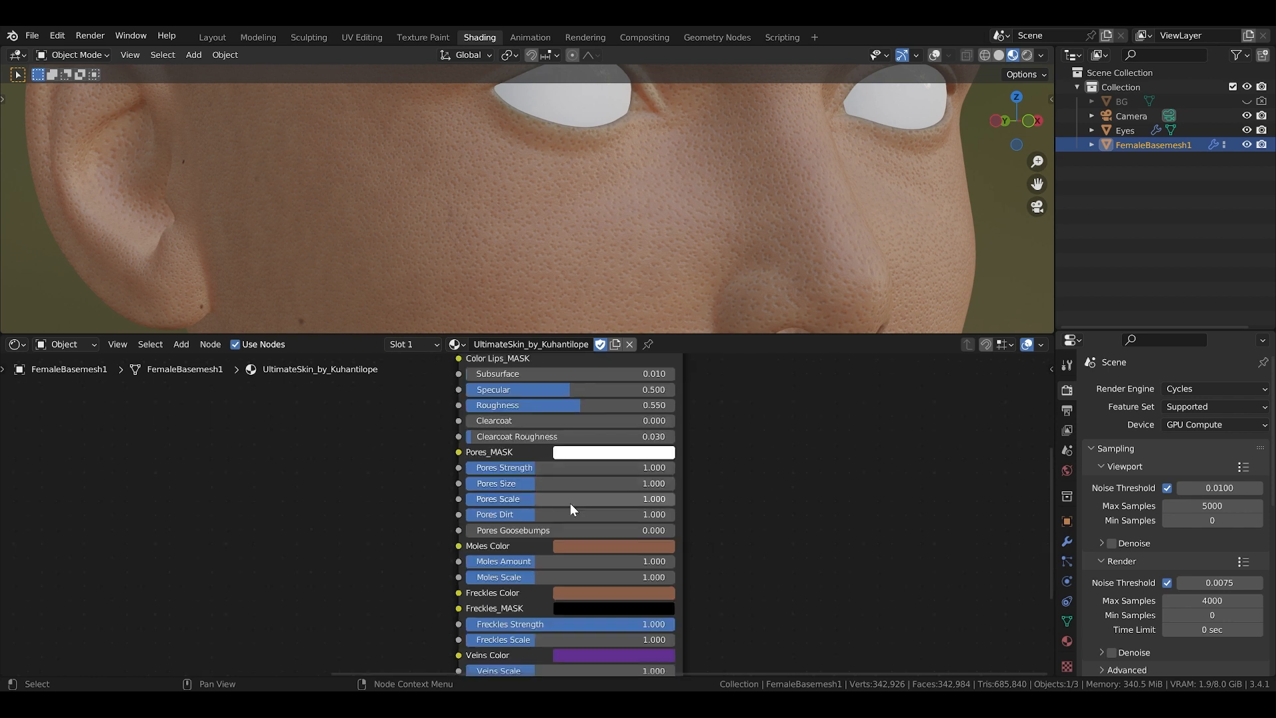
scroll(571, 504, down, 2)
scroll(577, 590, down, 1)
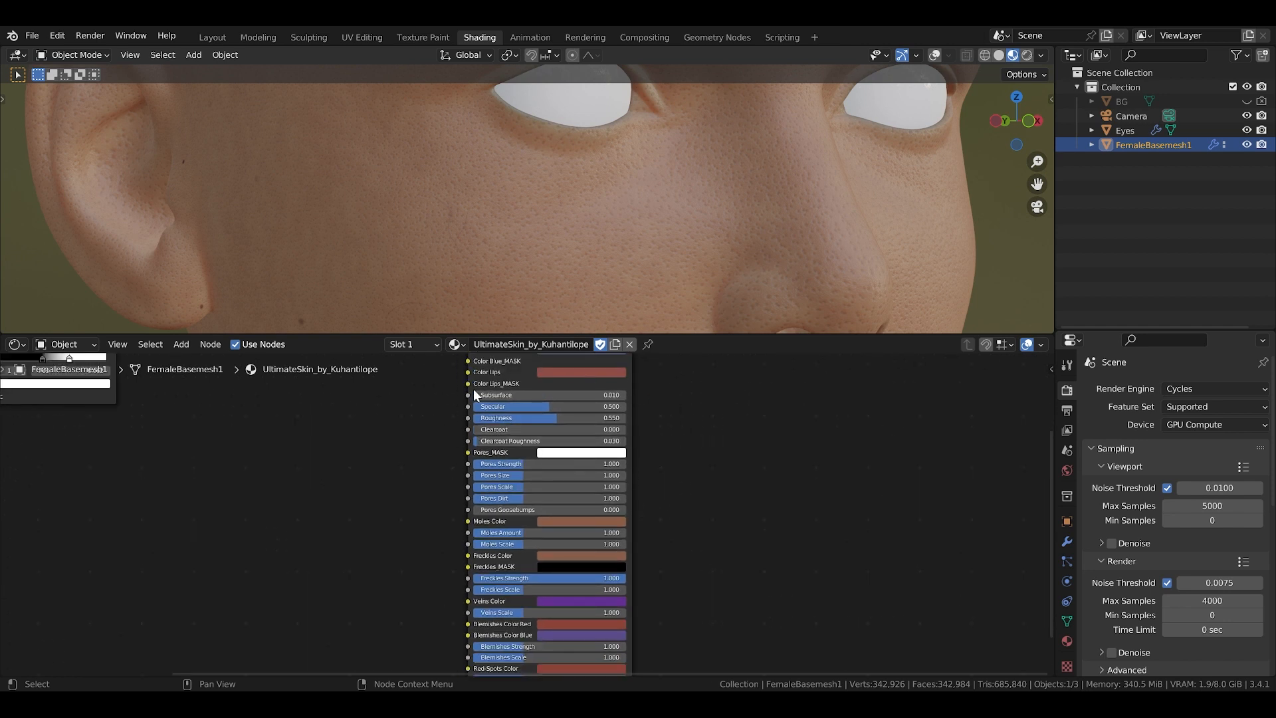
middle_drag(585, 503, 579, 443)
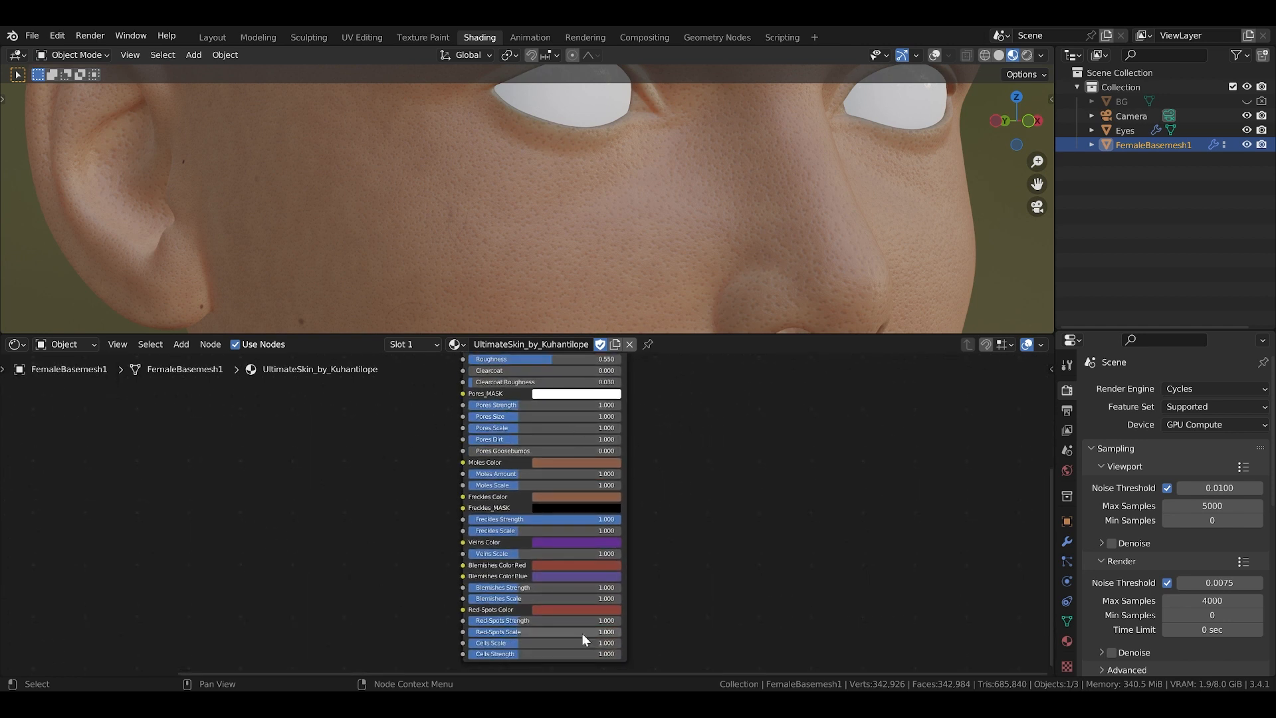
middle_drag(510, 473, 495, 572)
scroll(516, 539, up, 1)
scroll(525, 480, up, 2)
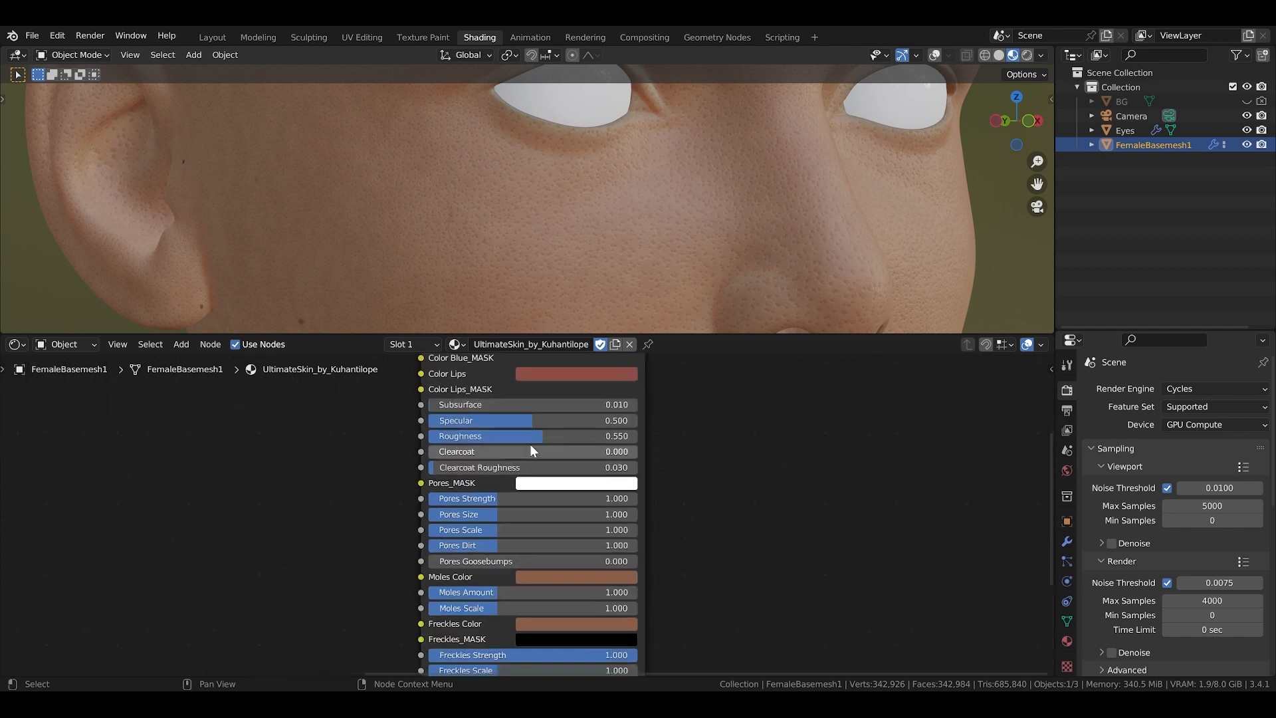
Step: Set Pores Dirt to 0 on the skin node
middle_drag(545, 441, 536, 469)
scroll(536, 470, up, 2)
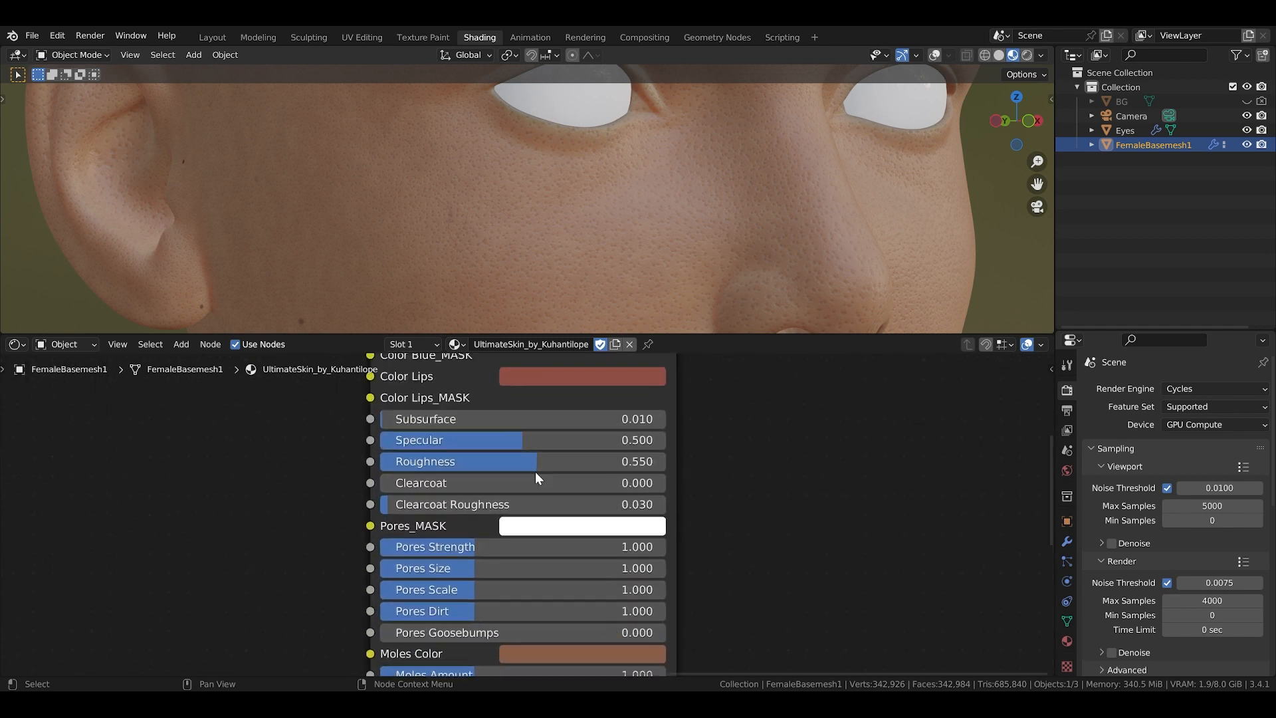
middle_drag(502, 563, 509, 471)
scroll(509, 471, up, 3)
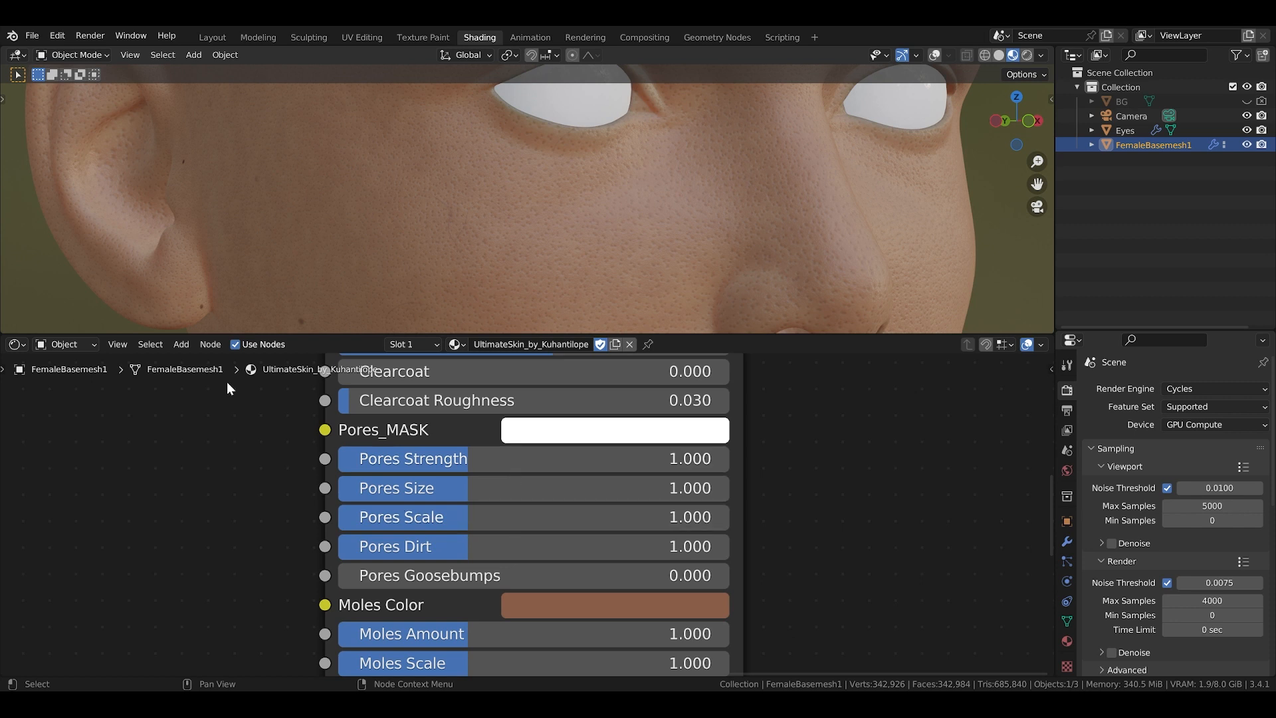
double_click(525, 548)
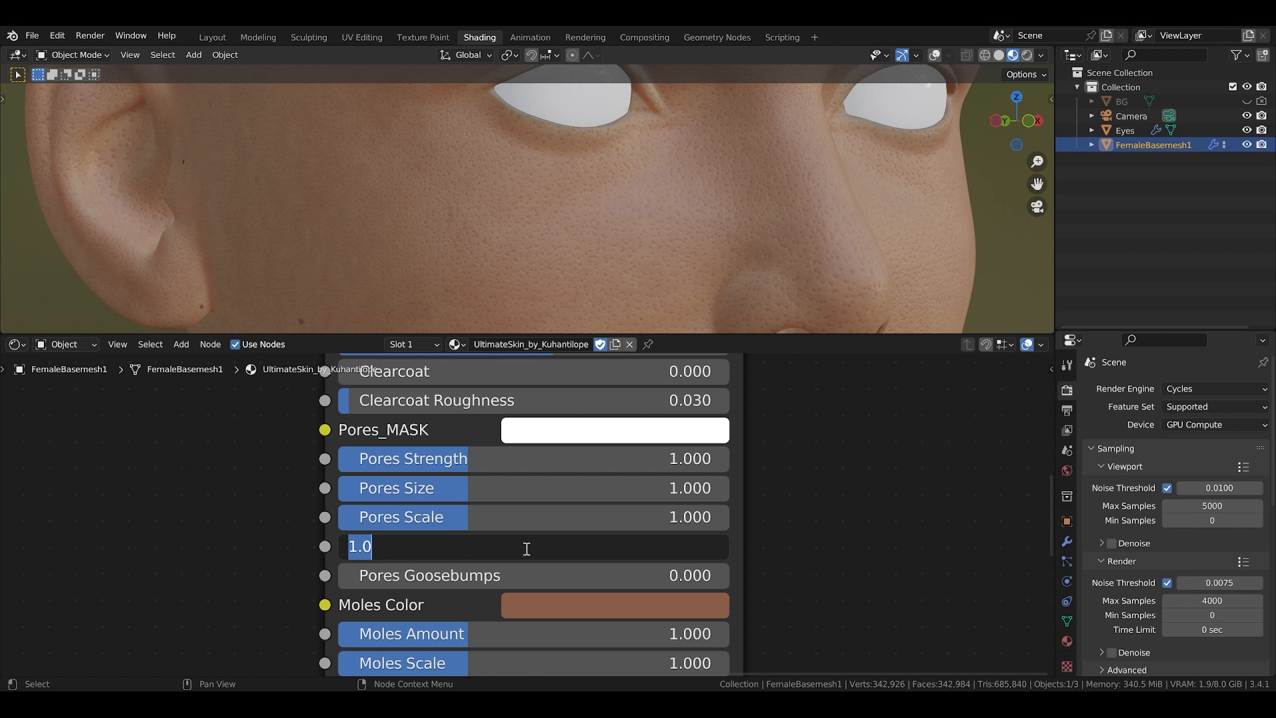
text(0)
key(Return)
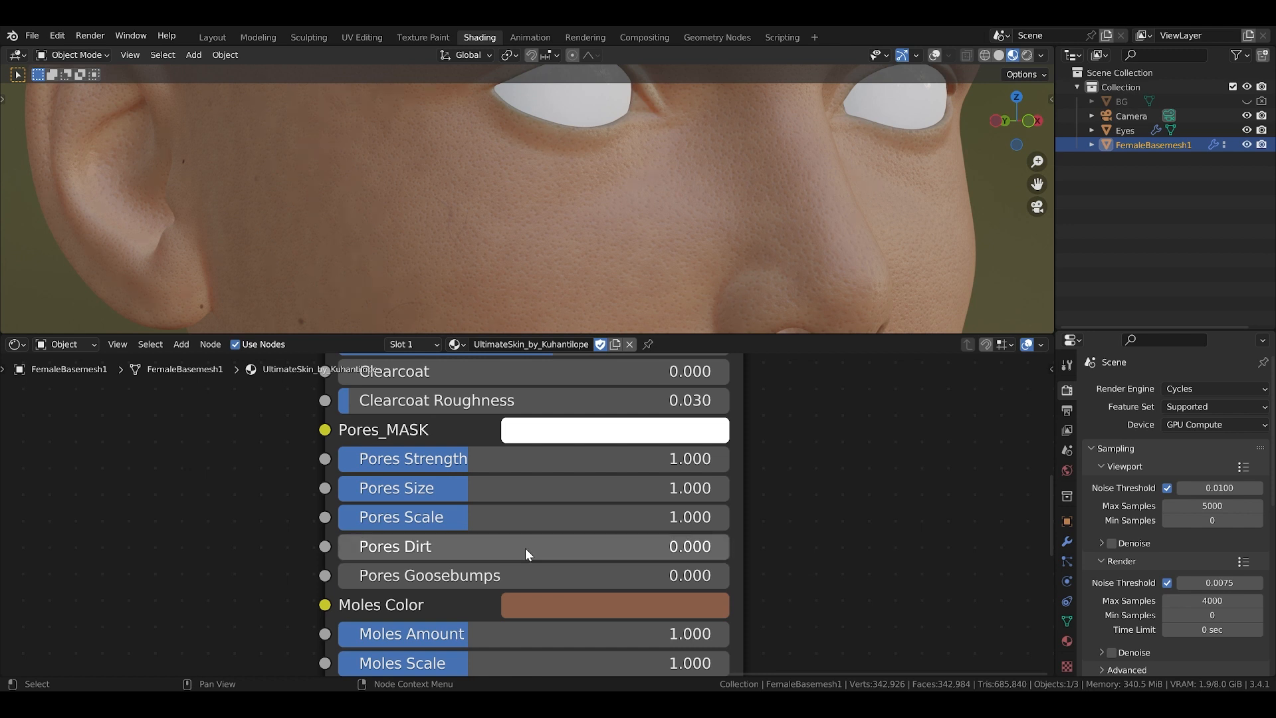
Step: Try Pores Dirt at 2 and set it back to 1
double_click(525, 547)
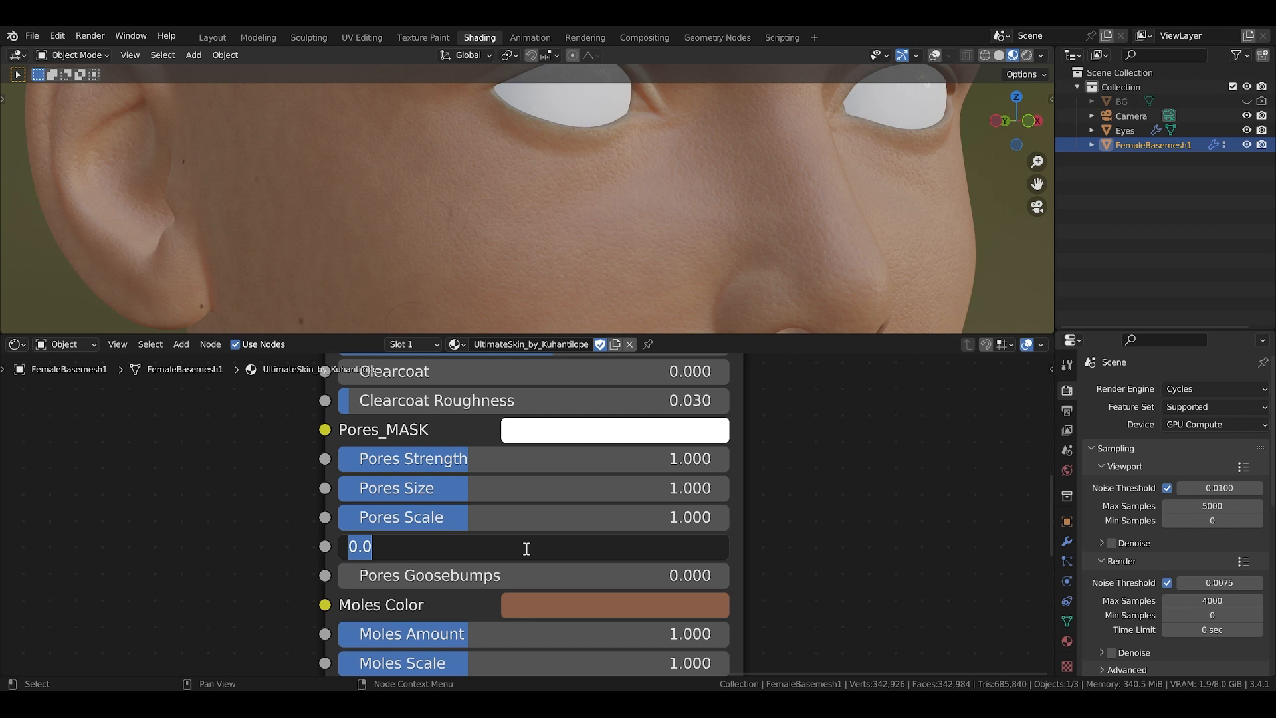
text(2)
key(Return)
text(1)
key(Return)
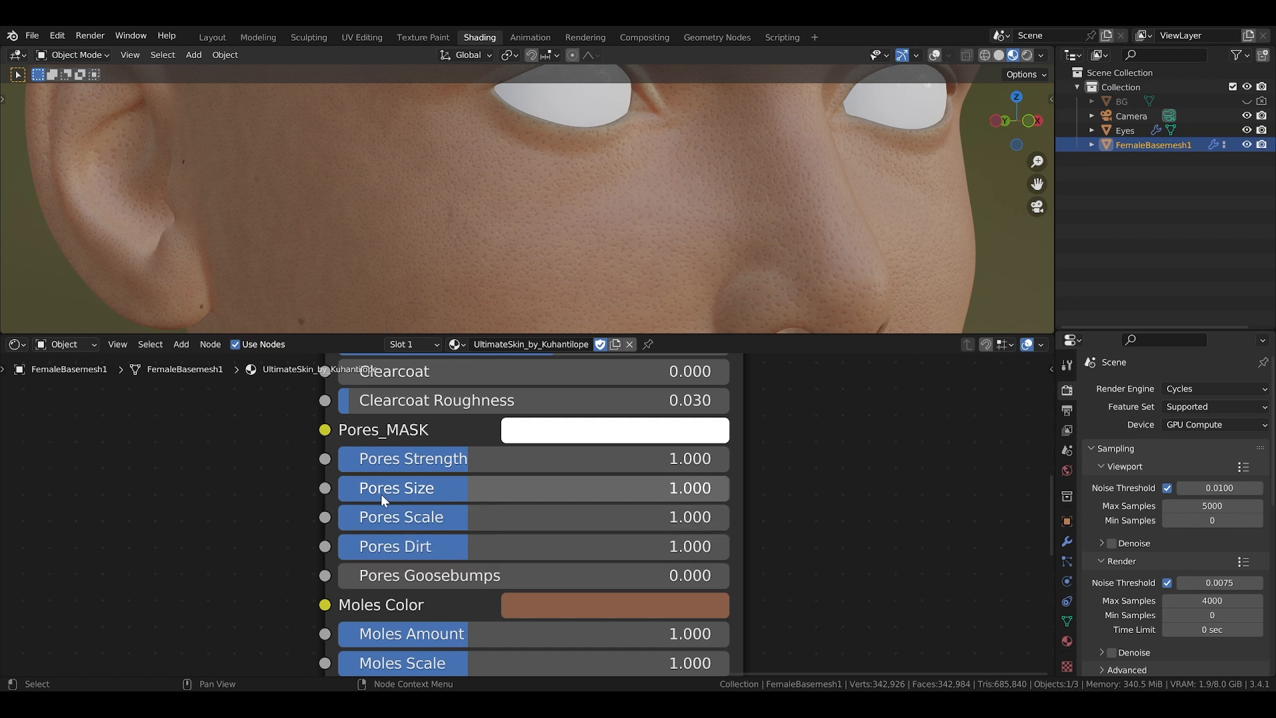
Step: Set Pores Scale to 0.5 and Pores Size to 3 on the skin node
click(448, 516)
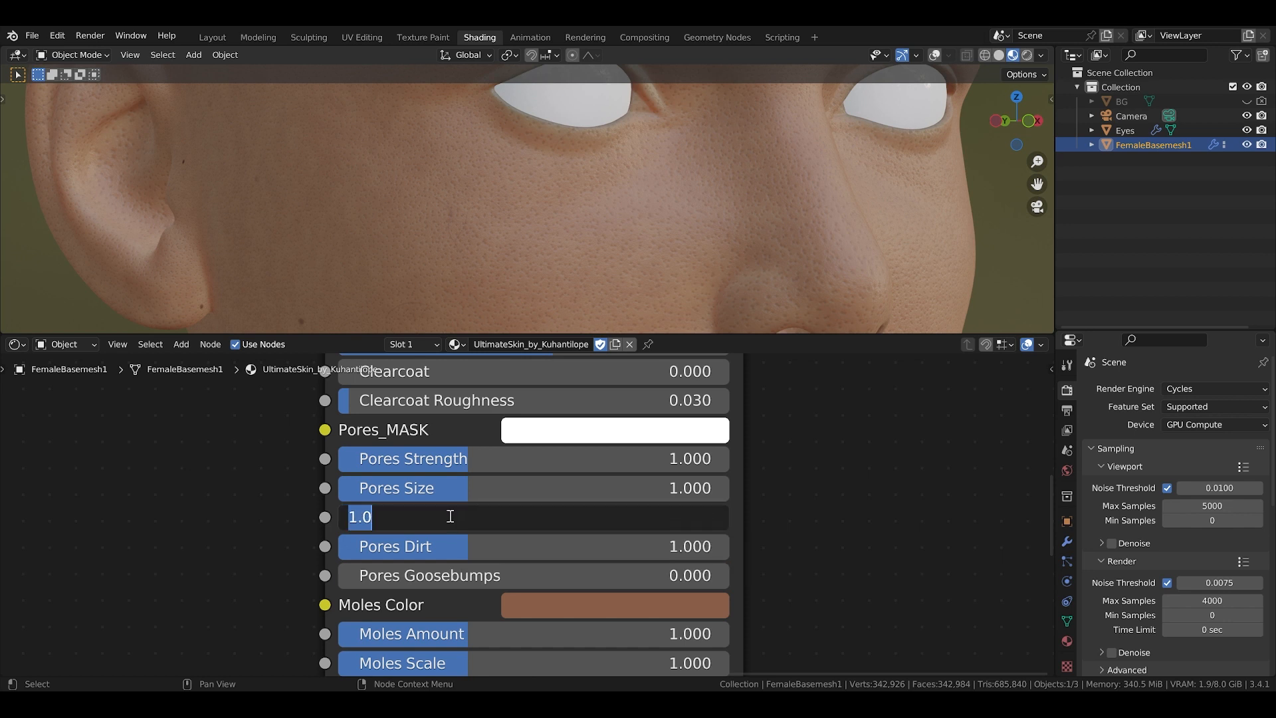
text(.5)
key(Return)
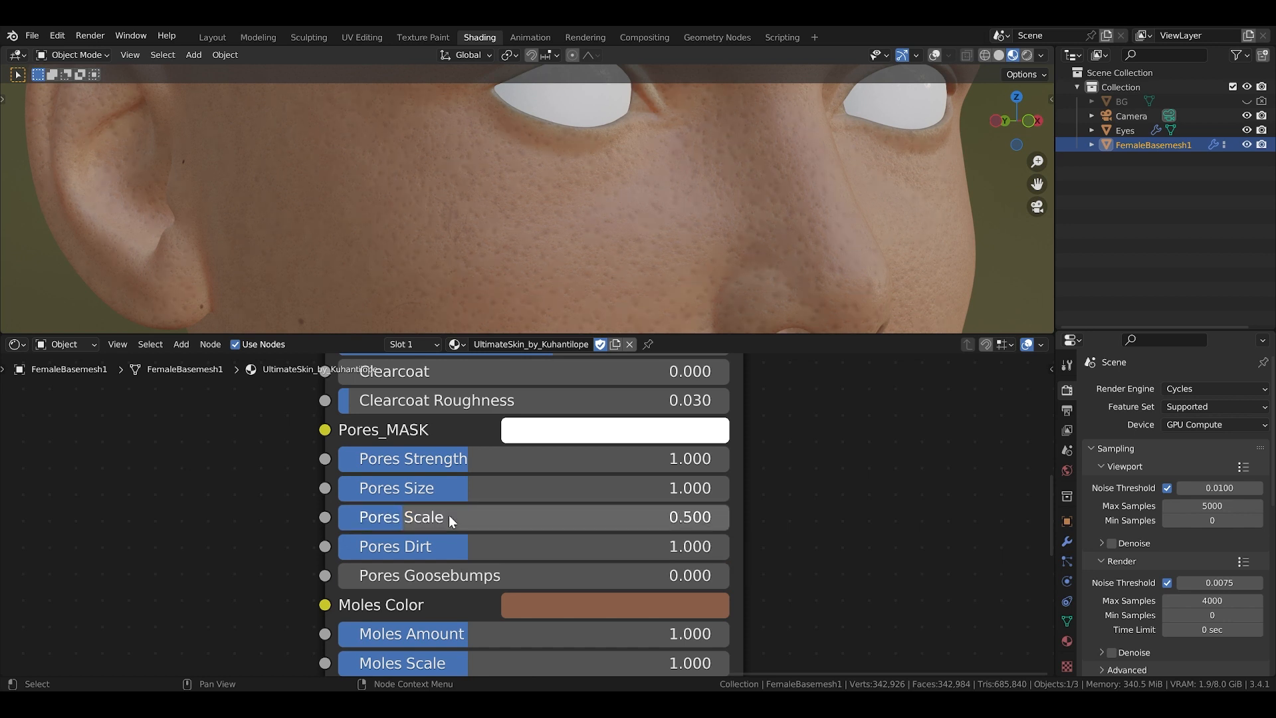
double_click(484, 492)
text(3)
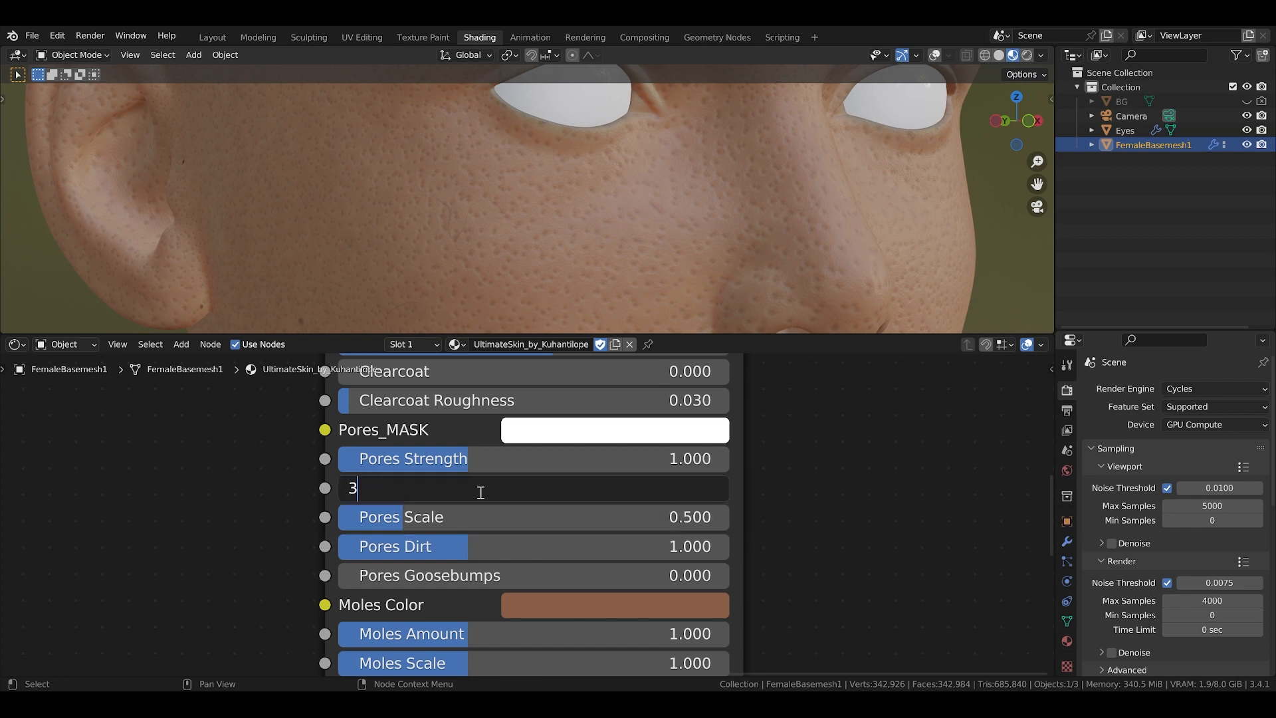
key(Return)
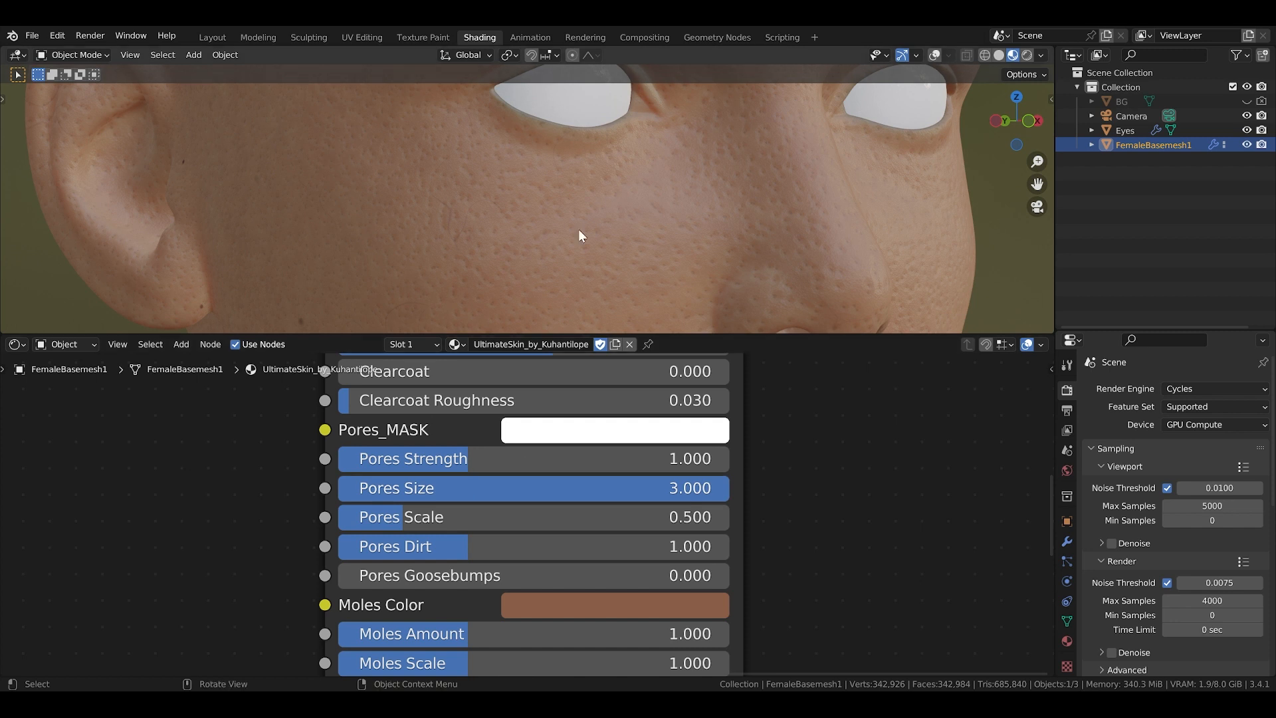
Step: Set Pores Size to 0.5 on the skin node
double_click(495, 492)
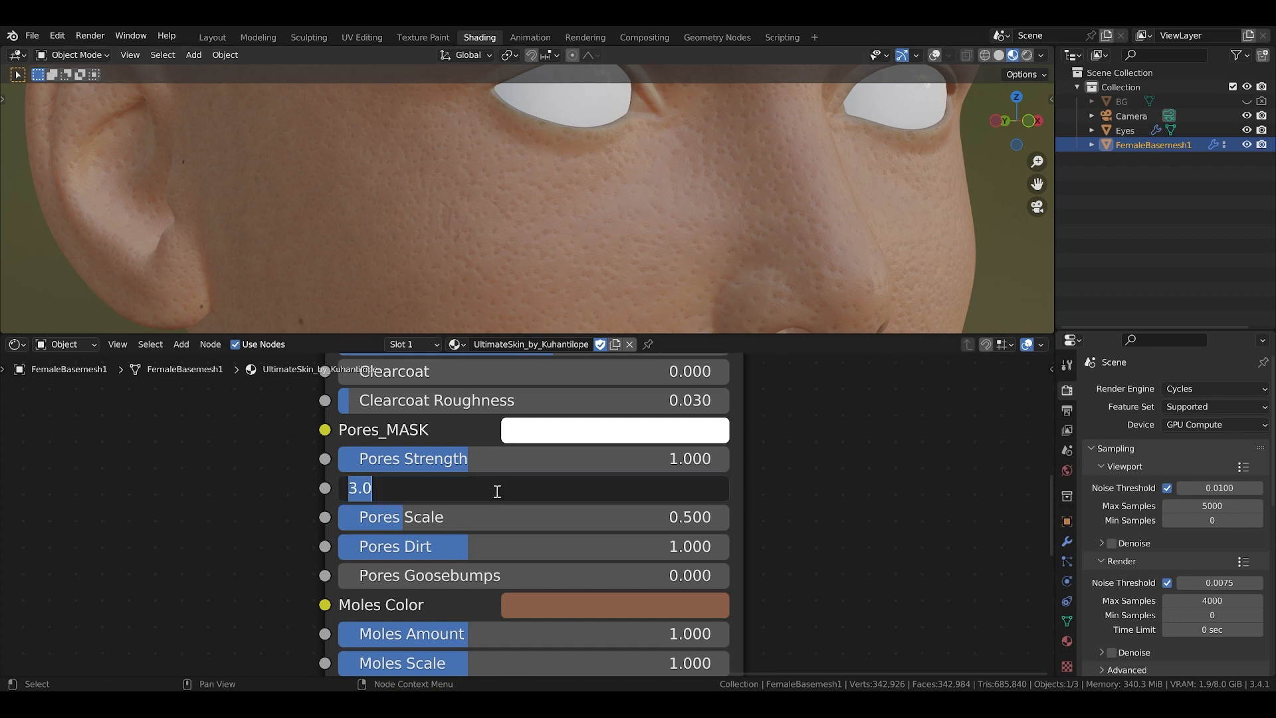
key(BackSpace)
text(.5)
key(Return)
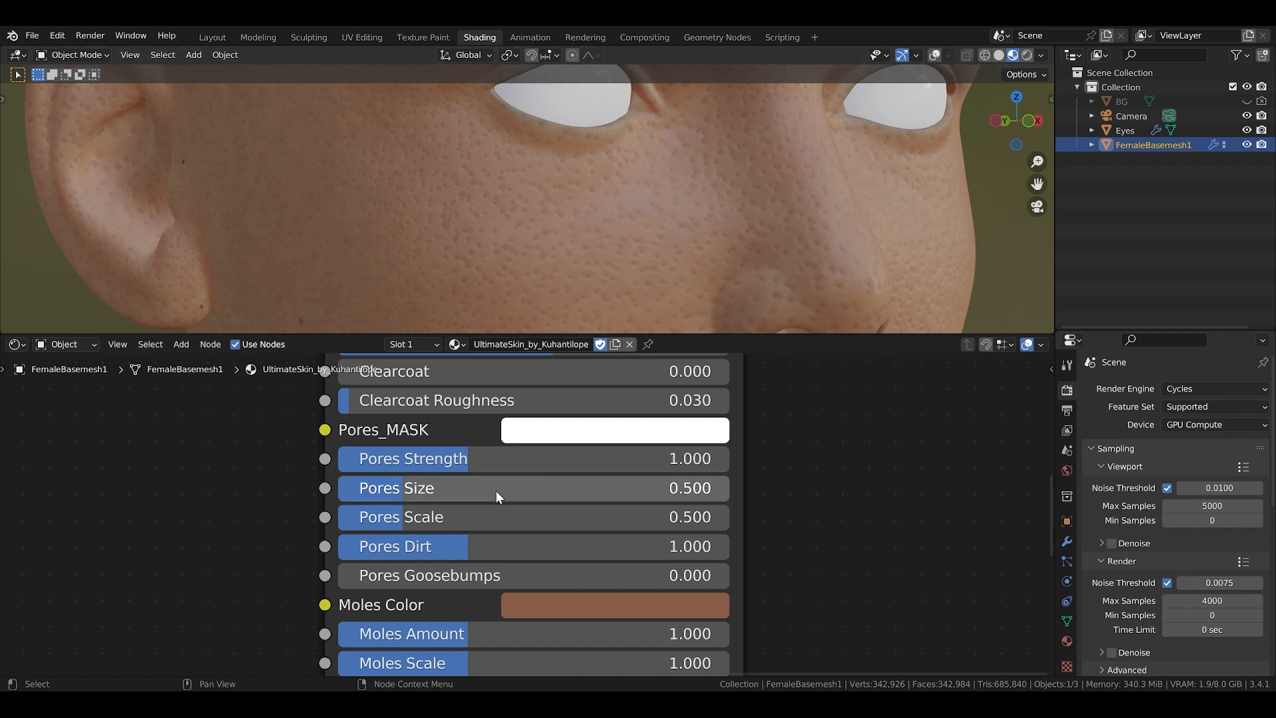
Step: Set both Pores Size and Pores Scale back to 1
double_click(498, 492)
text(1)
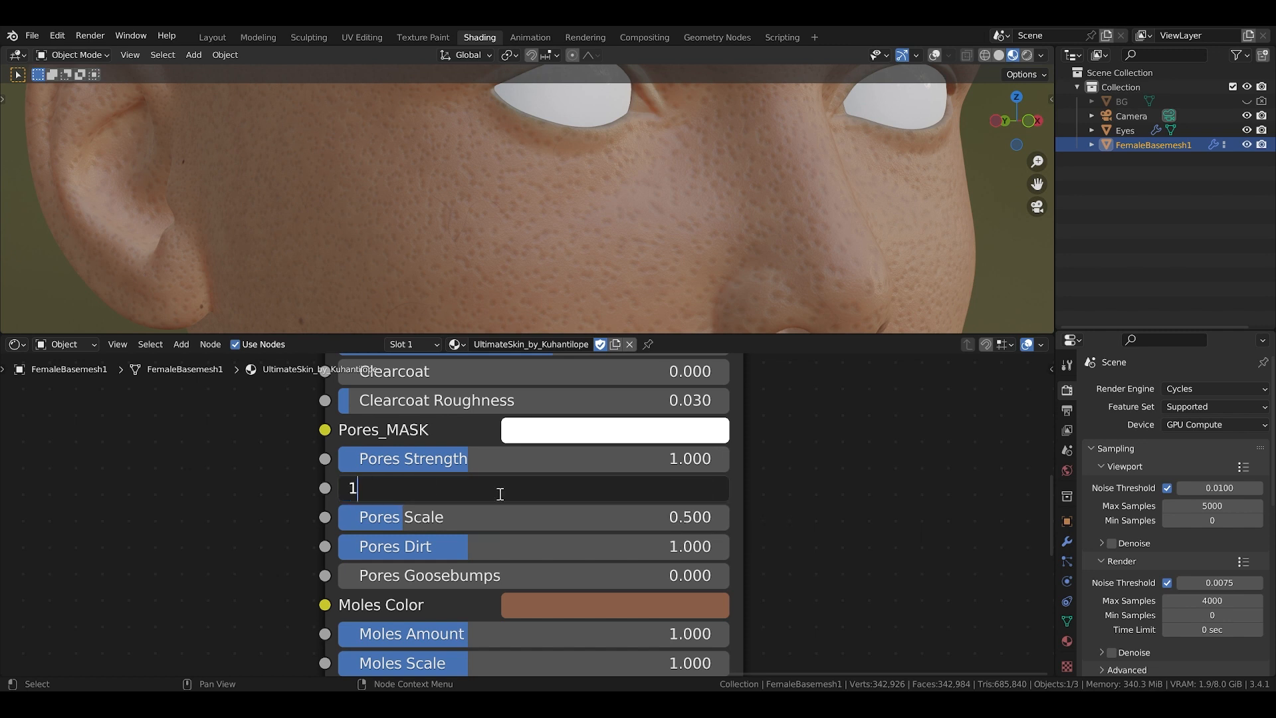
key(Return)
double_click(500, 516)
text(1)
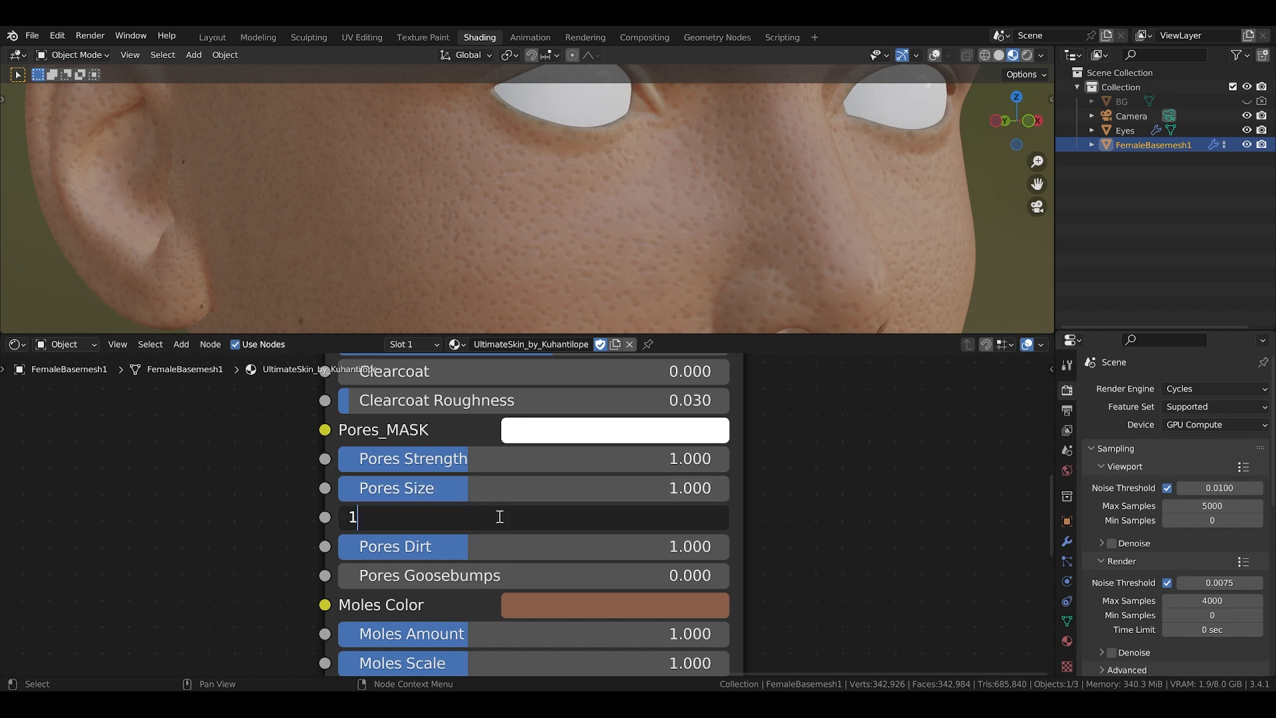
key(Return)
Step: Set Pores Dirt to 0 on the skin node
scroll(514, 500, down, 3)
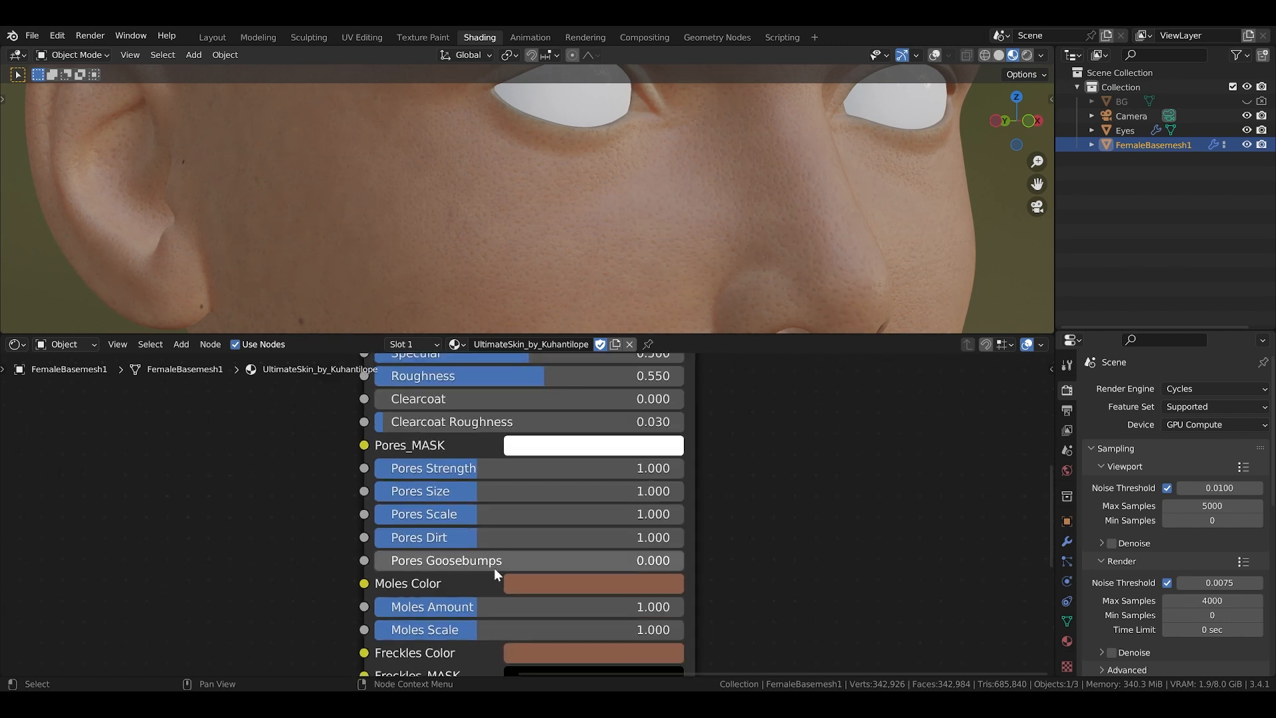
double_click(492, 535)
text(0)
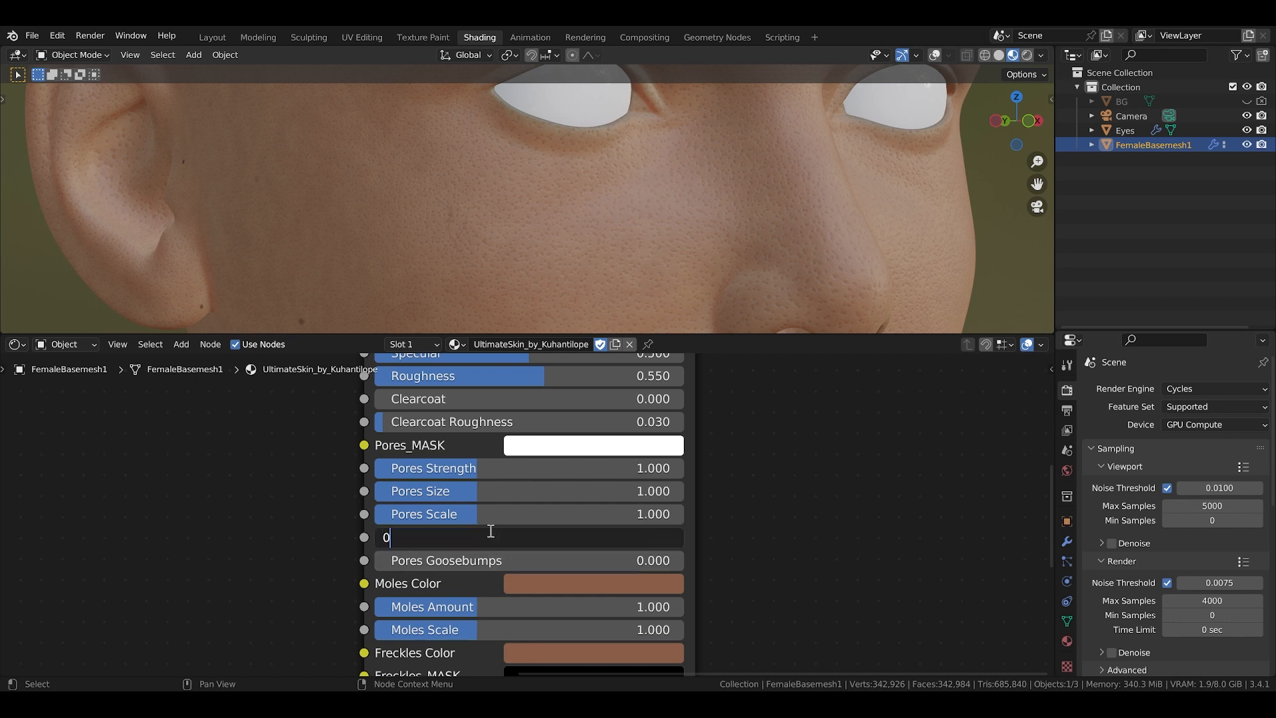
key(Return)
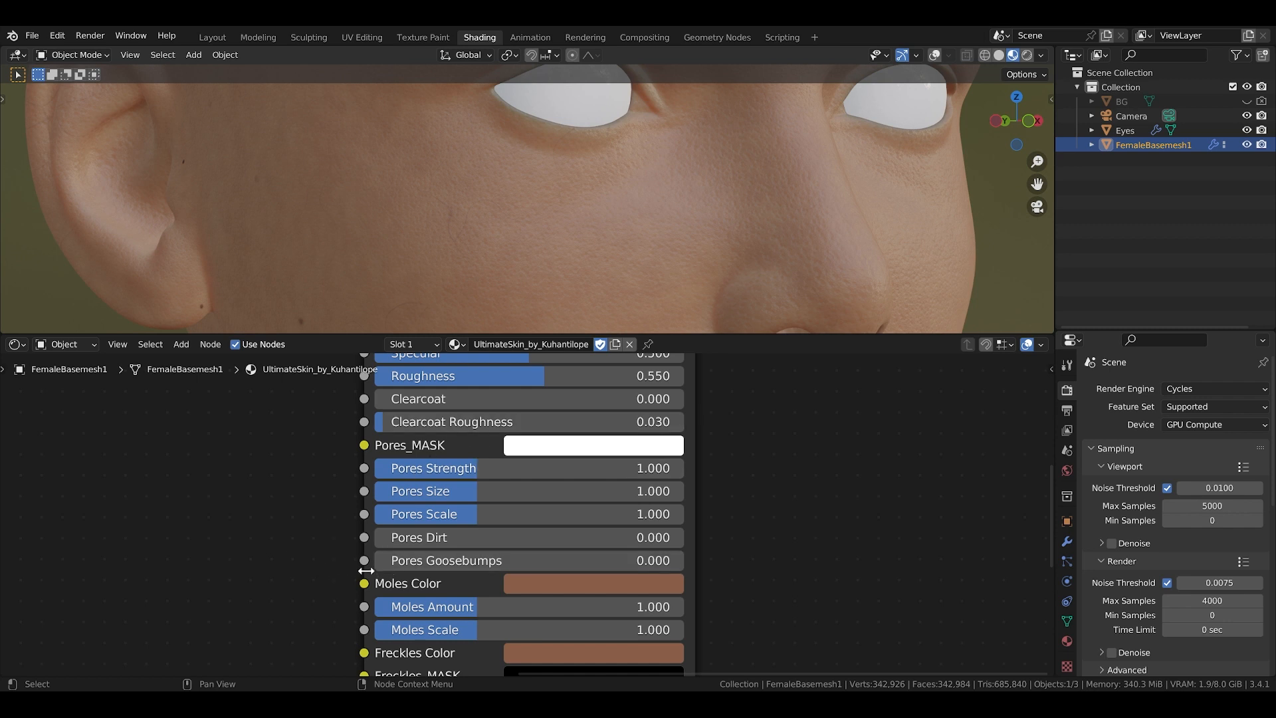
Step: Set Pores Goosebumps to 1 and inspect the skin on the body's arm up close
click(448, 559)
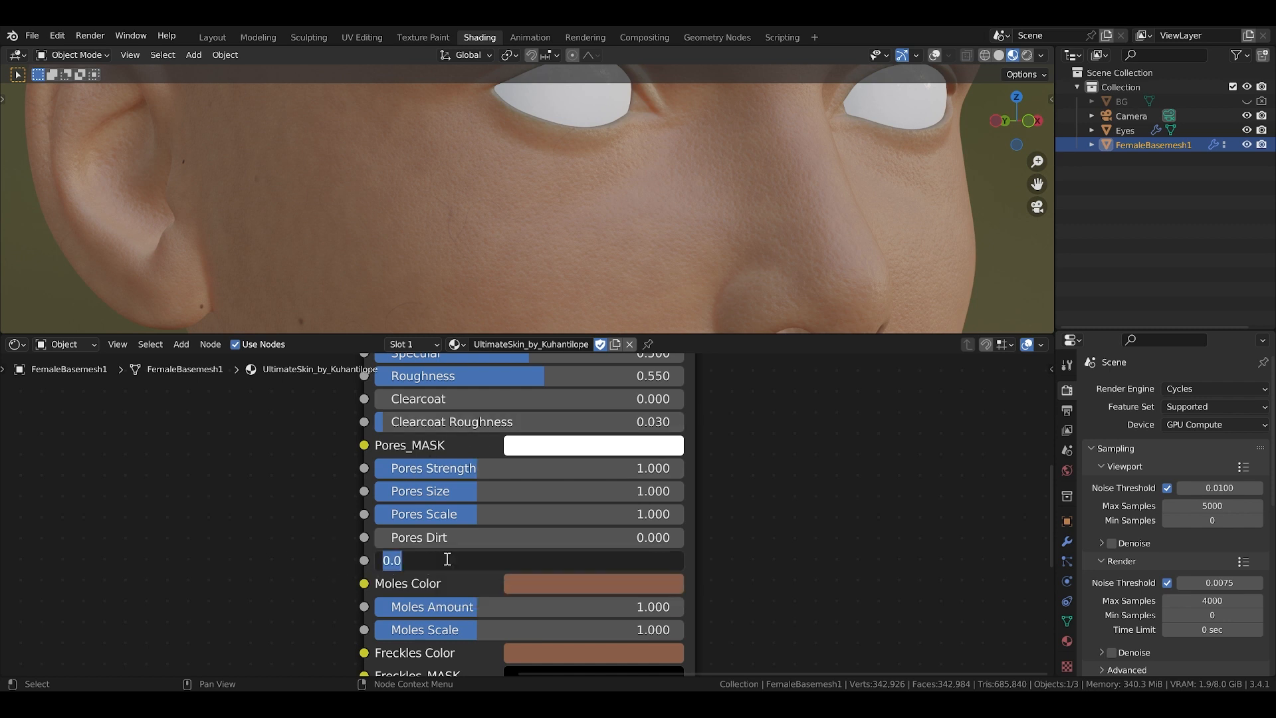
key(Escape)
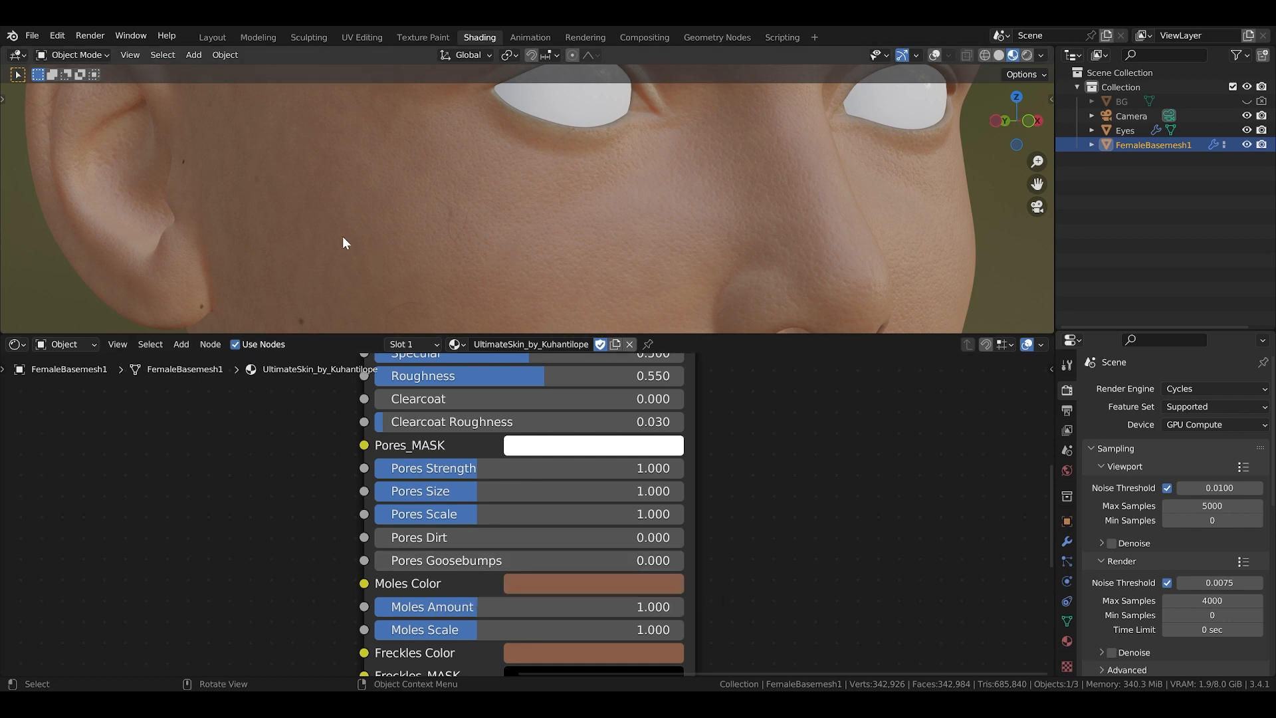
key(KP_0)
middle_drag(442, 245, 345, 65)
scroll(572, 242, up, 3)
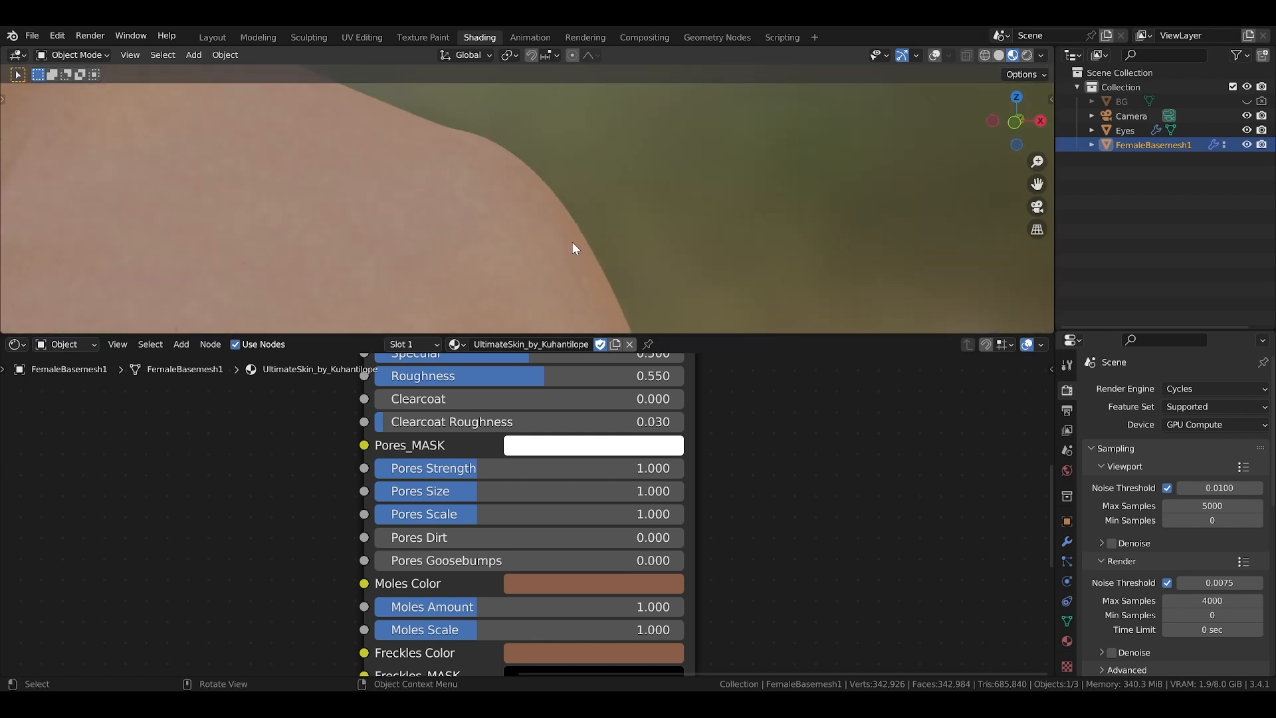
shift+middle_drag(572, 242, 309, 89)
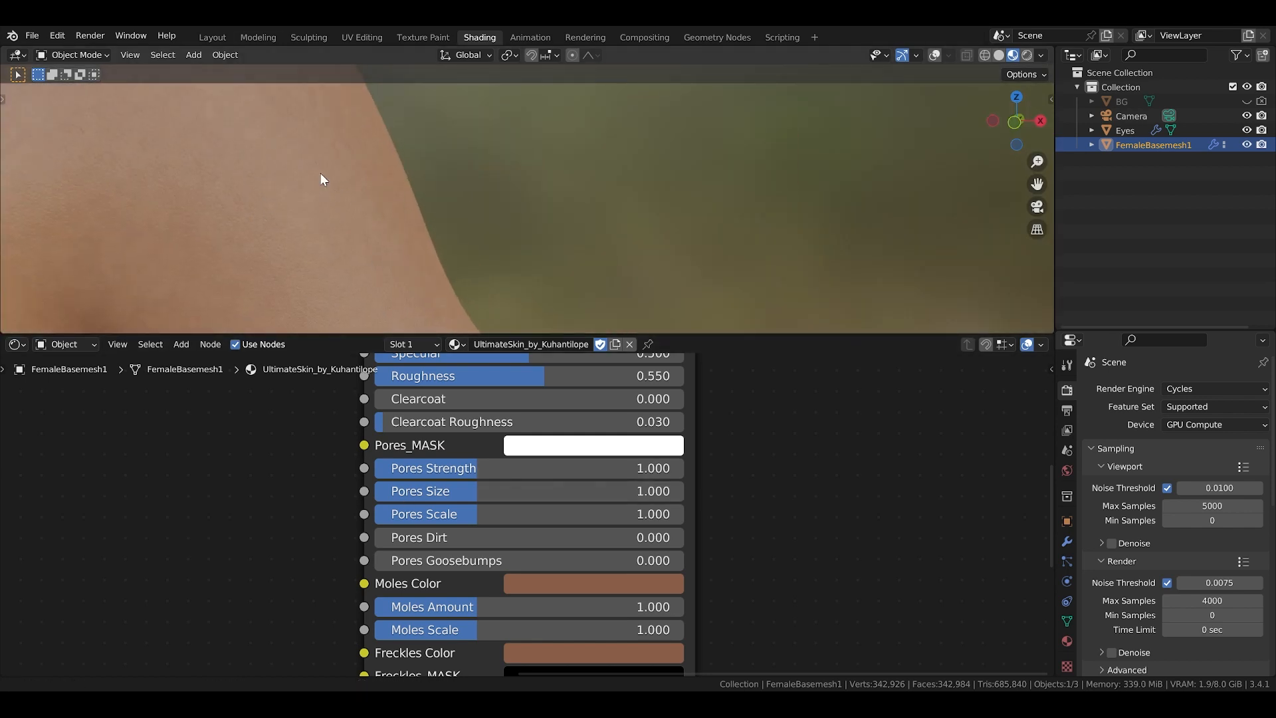
scroll(319, 179, down, 1)
shift+middle_drag(308, 226, 293, 166)
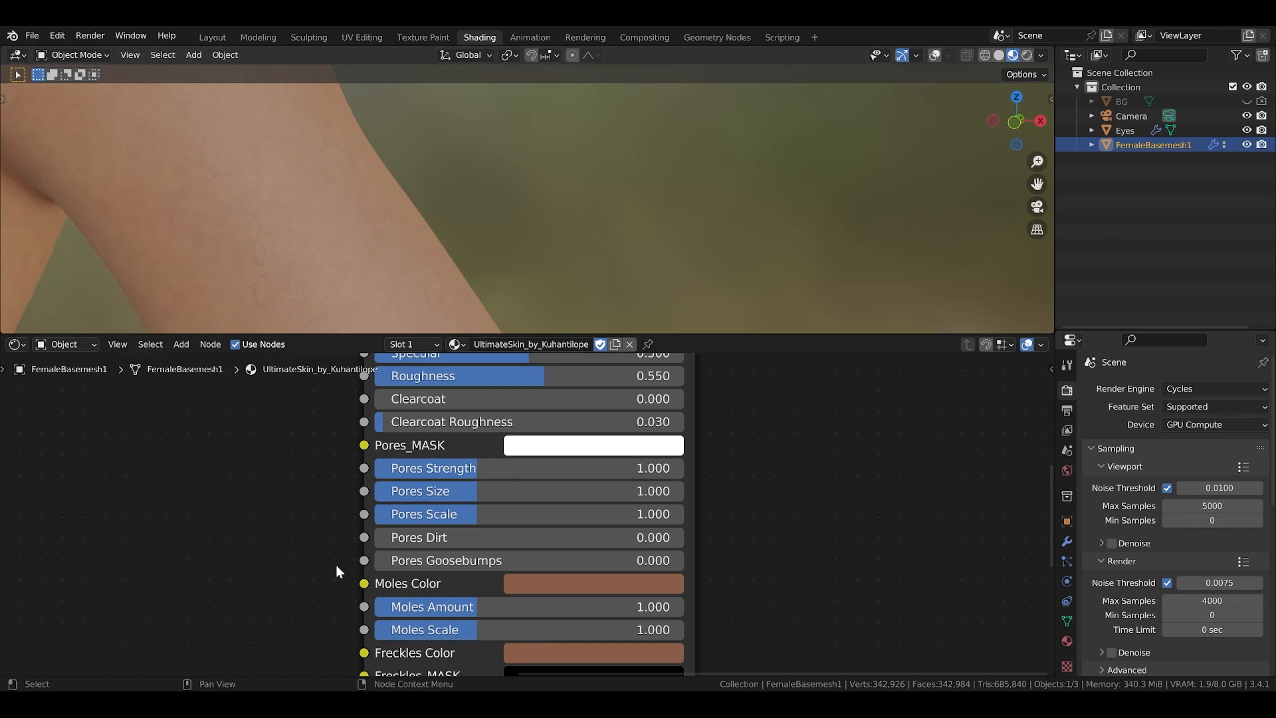
middle_drag(336, 564, 365, 569)
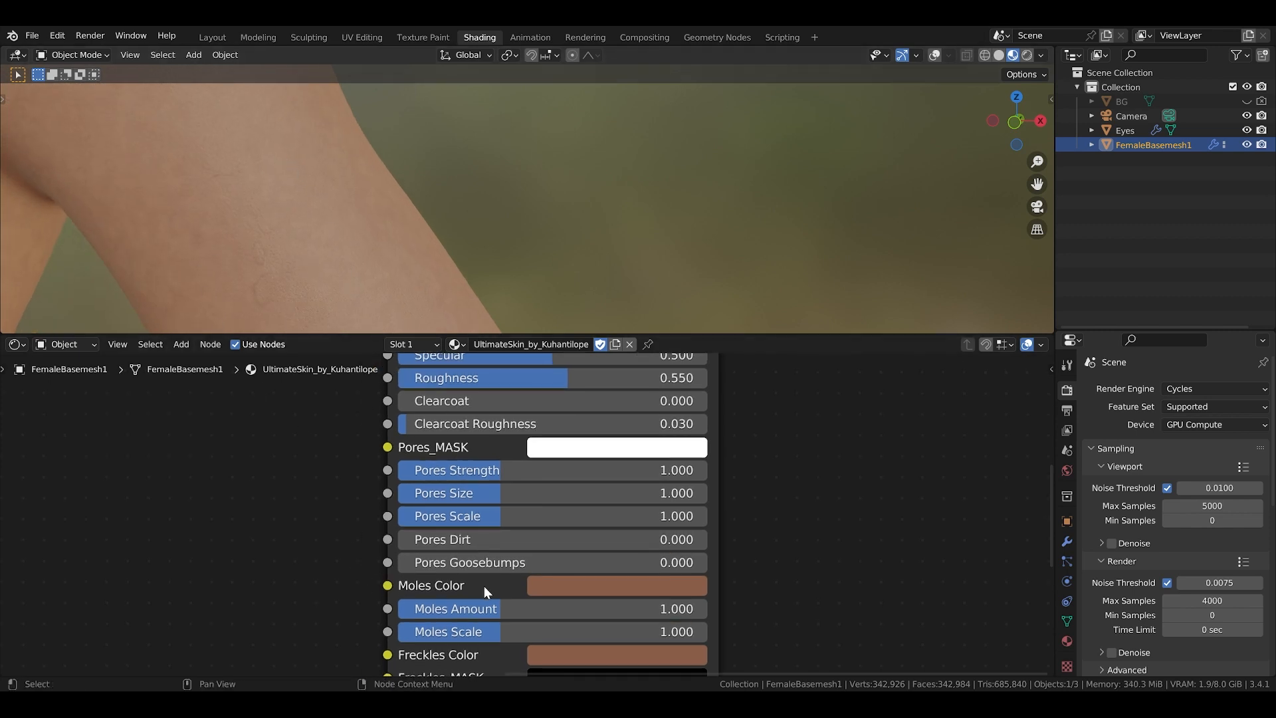
double_click(485, 564)
text(1)
key(Return)
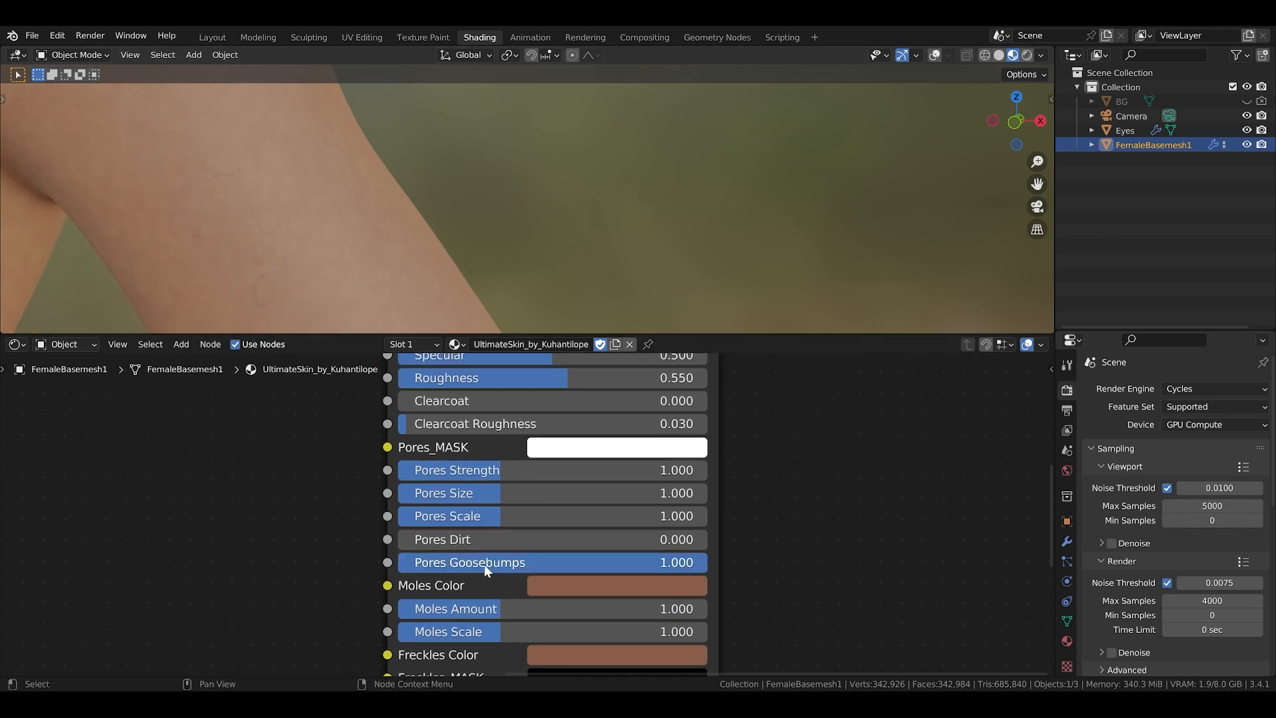
scroll(282, 241, up, 1)
middle_drag(282, 240, 398, 252)
scroll(352, 257, up, 2)
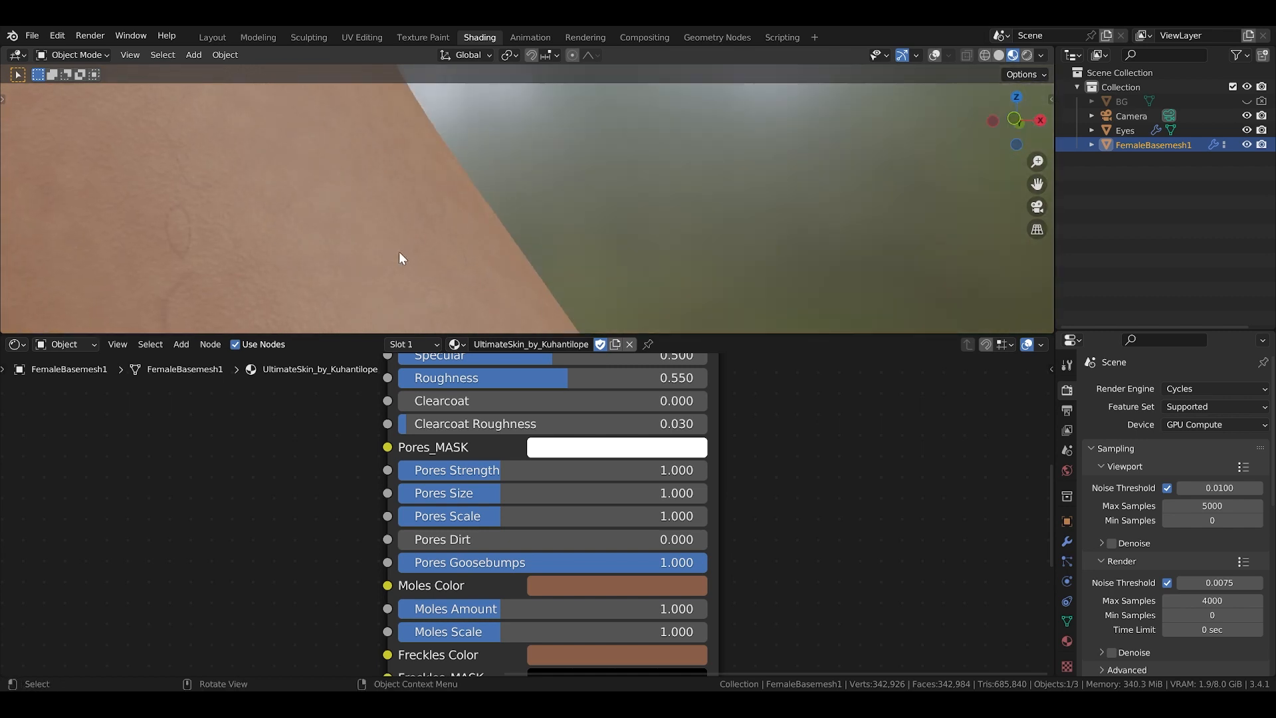
scroll(381, 229, down, 2)
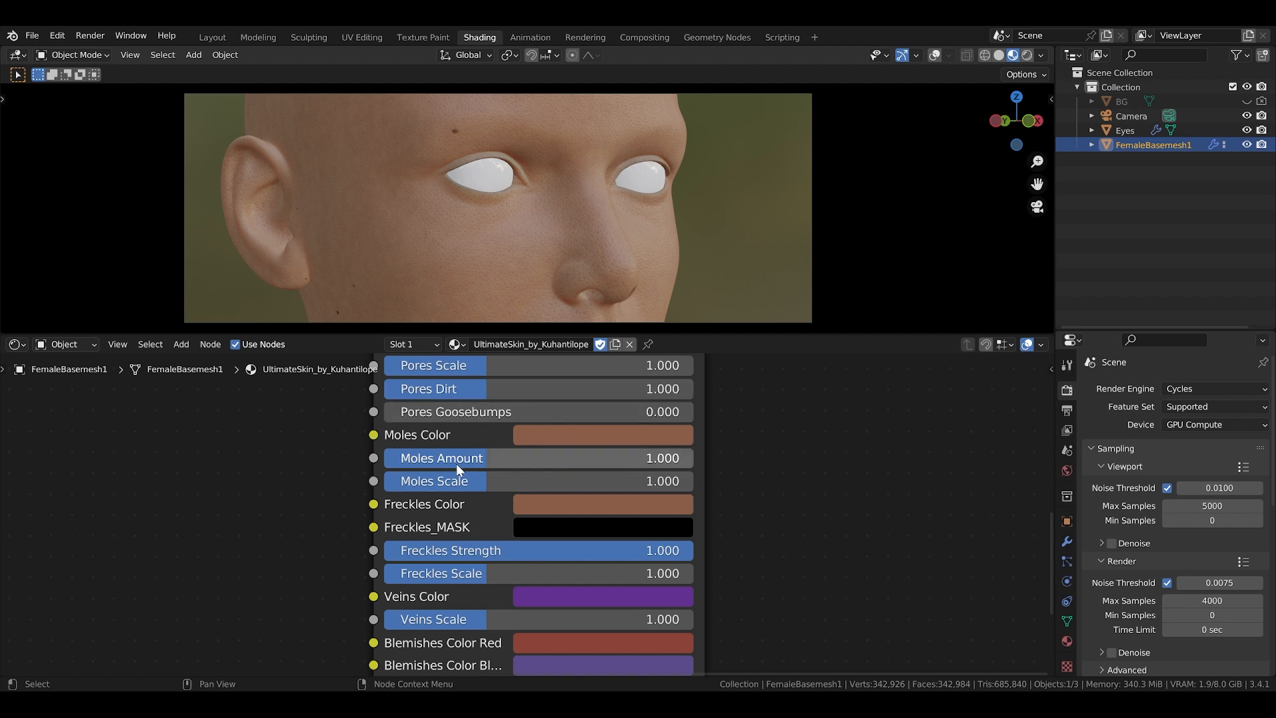
middle_drag(676, 556, 680, 464)
middle_drag(450, 418, 446, 445)
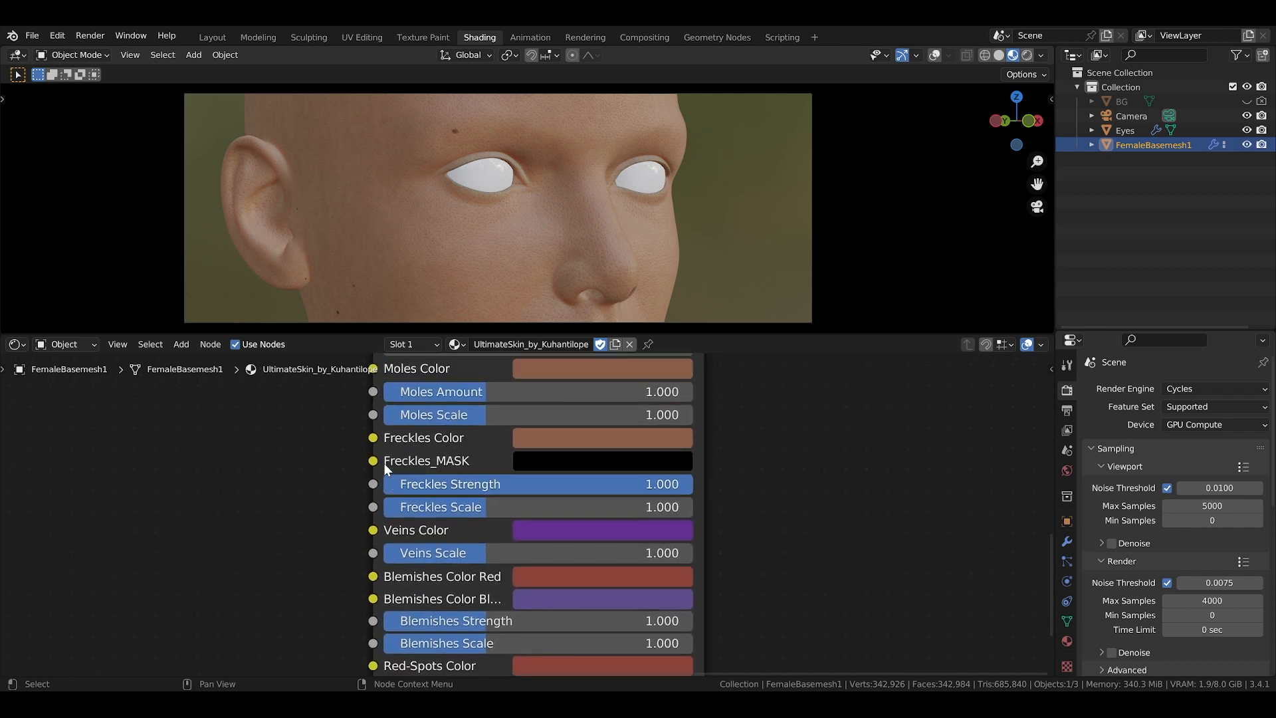
click(561, 462)
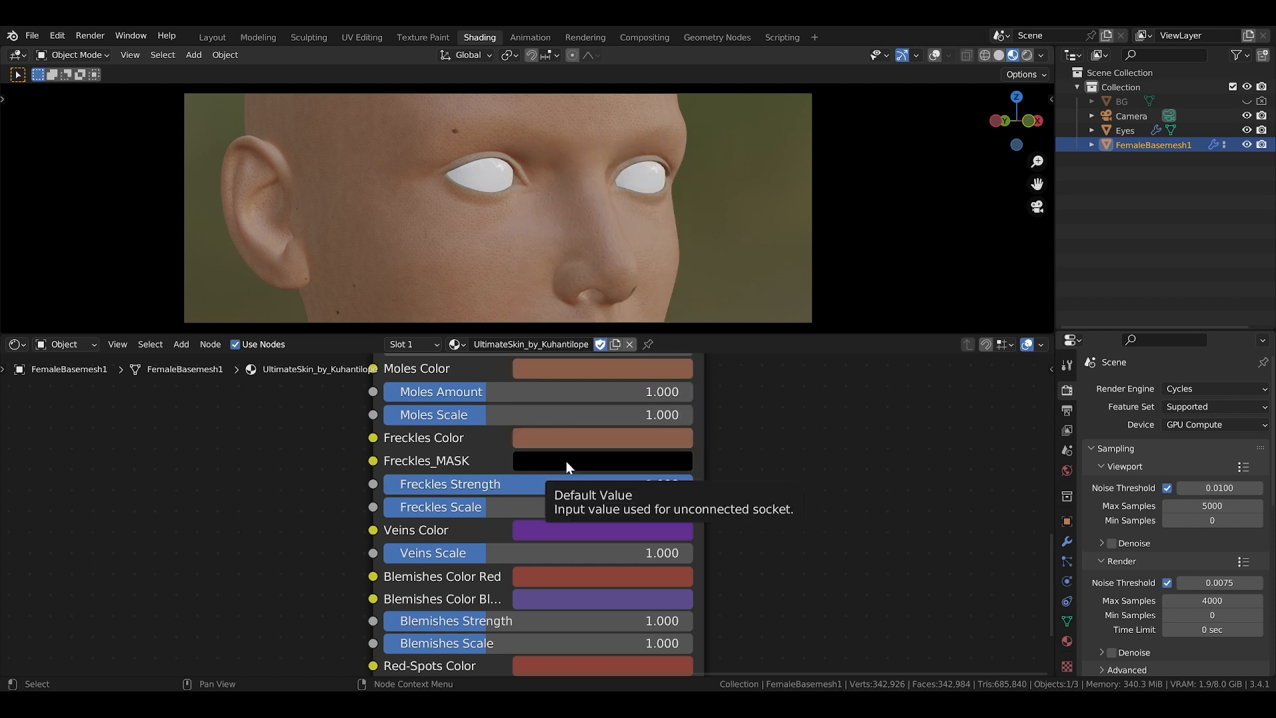
click(566, 462)
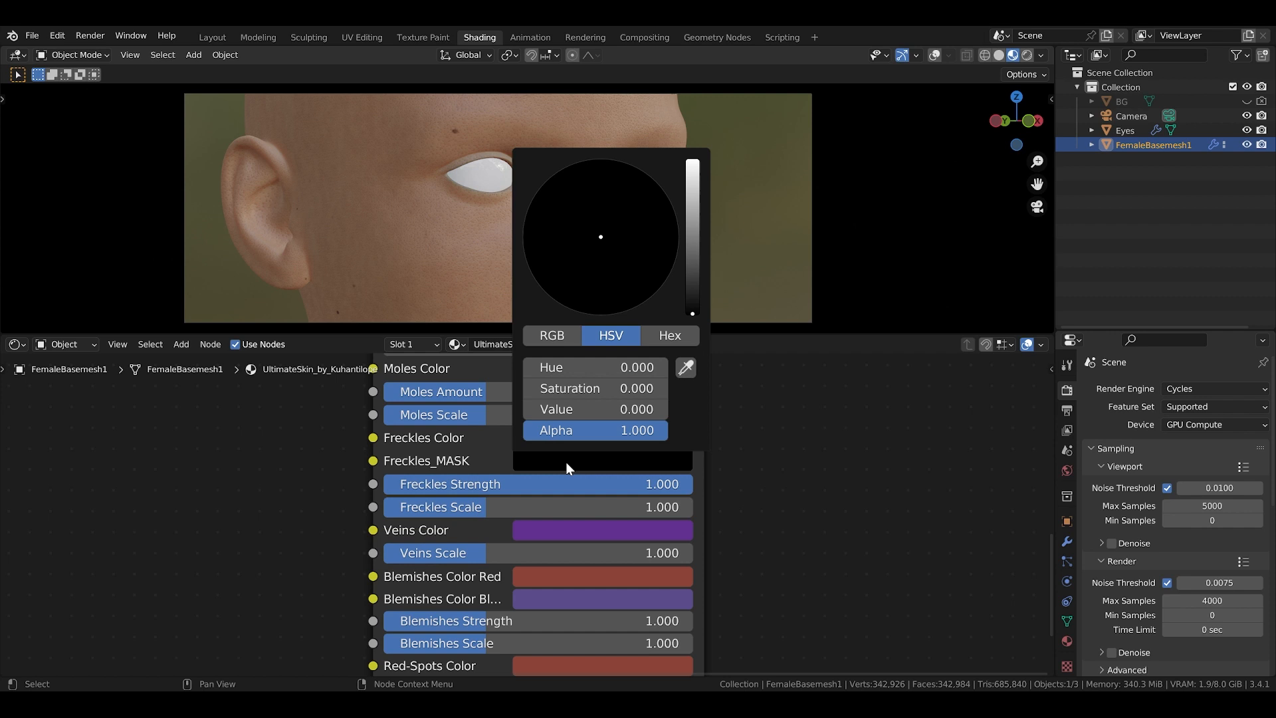
click(592, 409)
key(Escape)
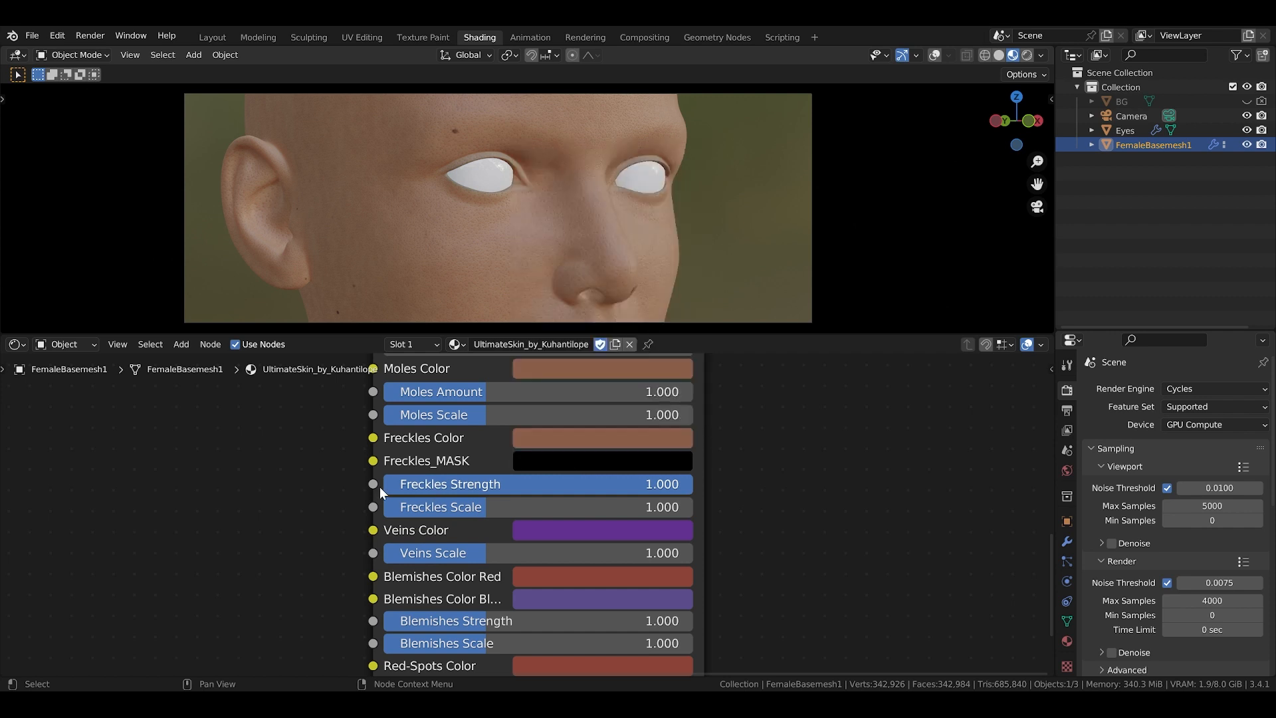
Step: Make the Freckles_MASK white by setting its colour Value to 1
click(543, 467)
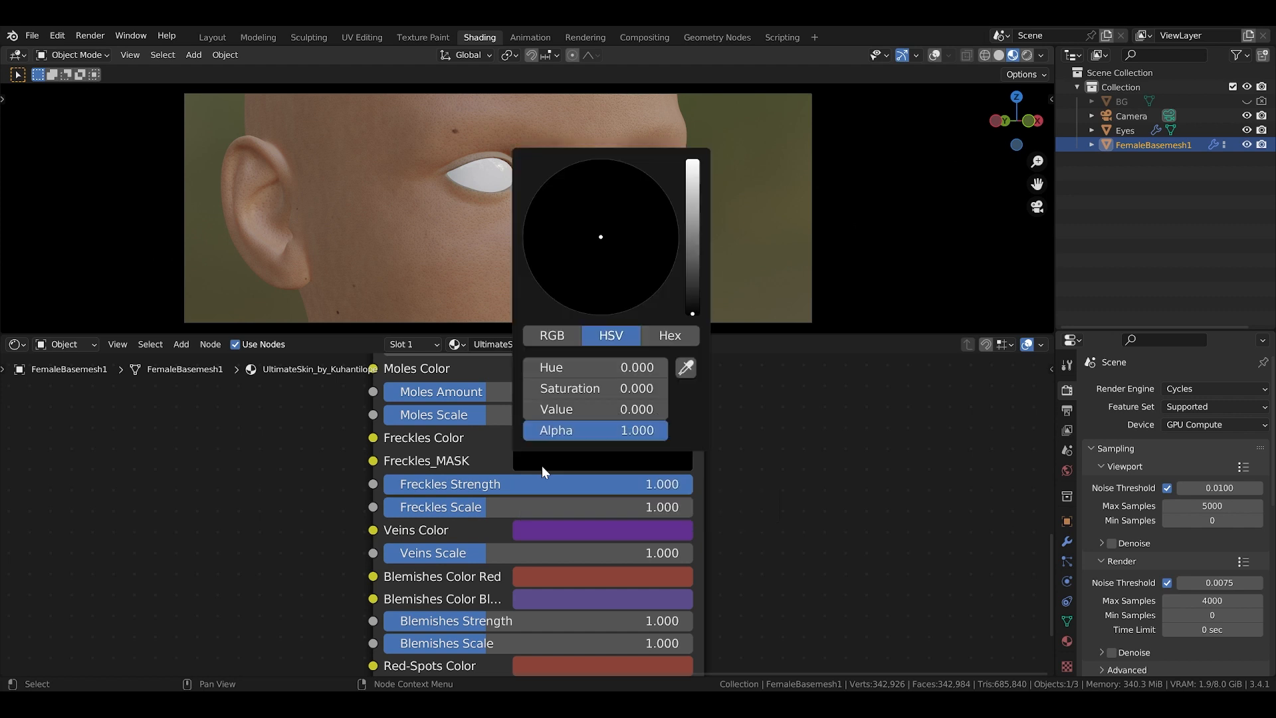
click(565, 412)
text(1)
key(Return)
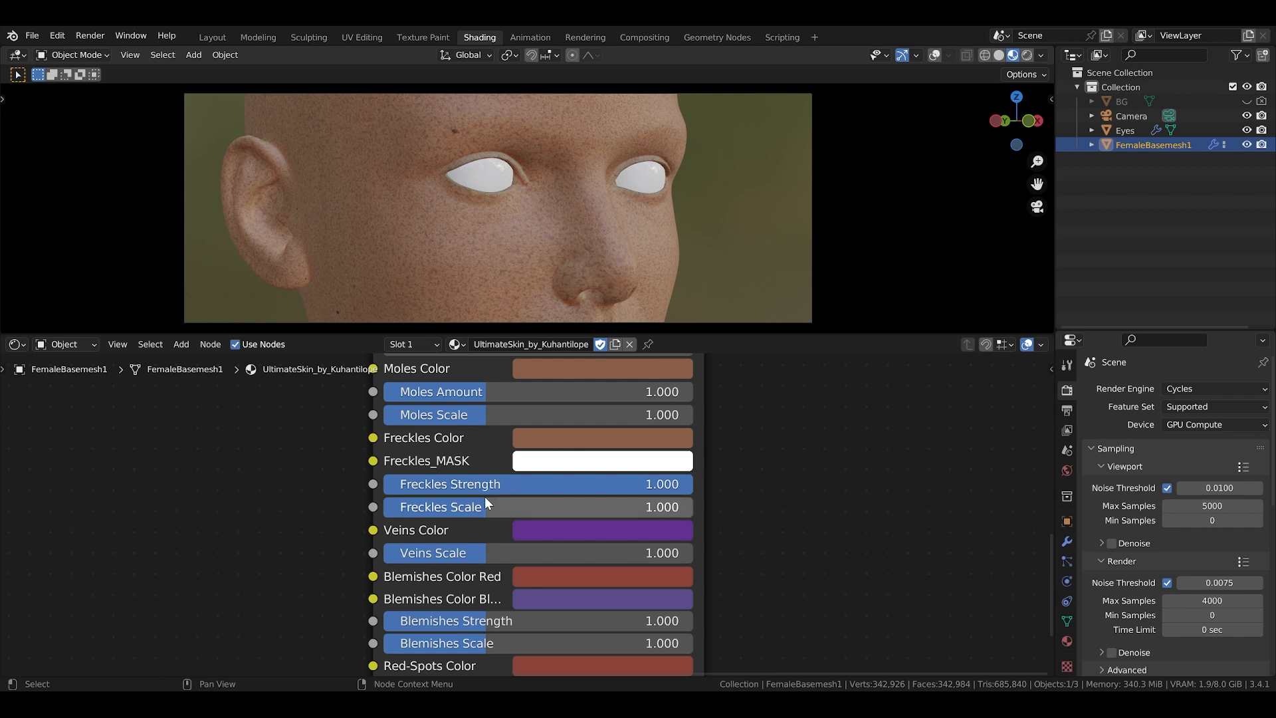
Step: Try a bright green Freckles Color at full brightness and undo the colour change
click(549, 436)
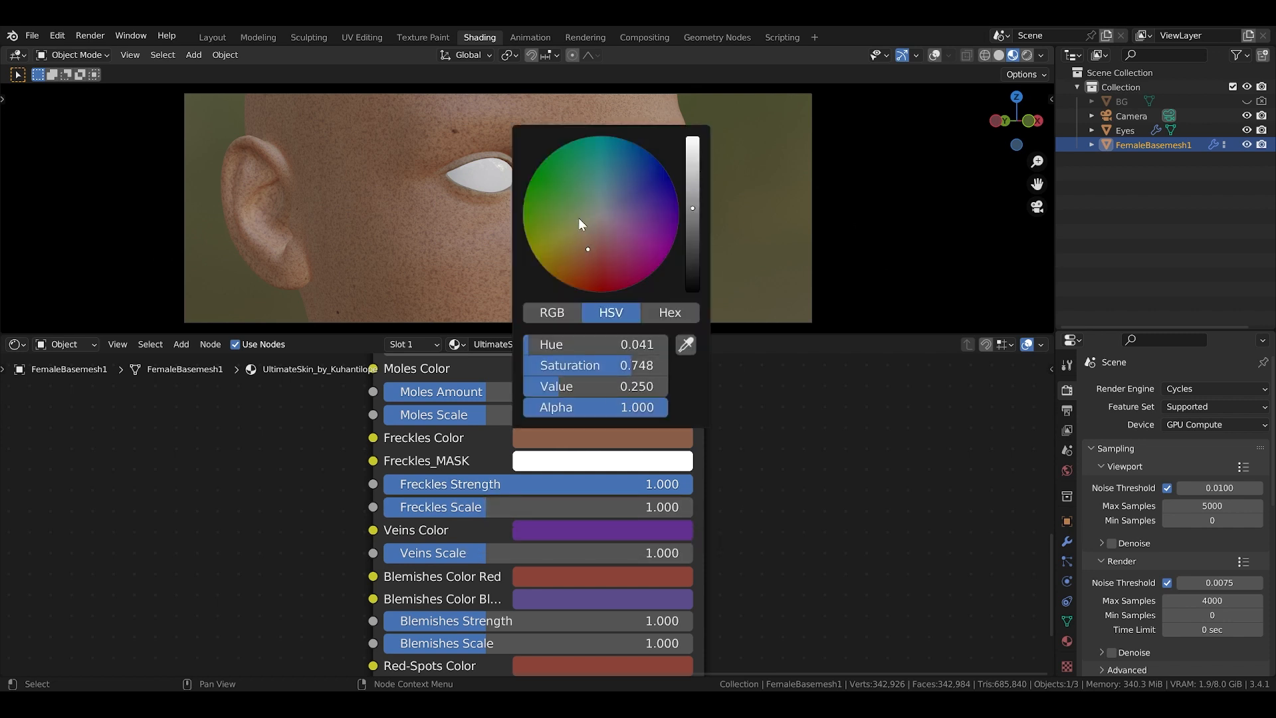
drag(578, 218, 531, 180)
drag(691, 192, 692, 141)
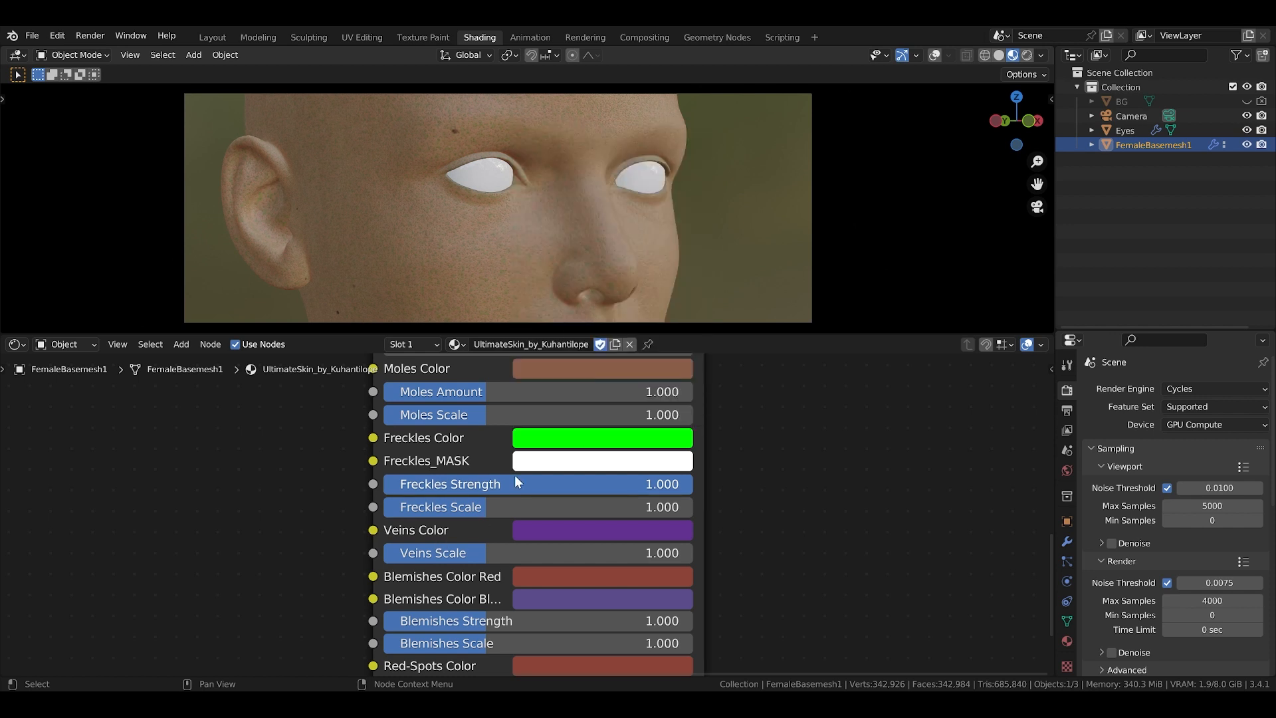
key(ctrl+z)
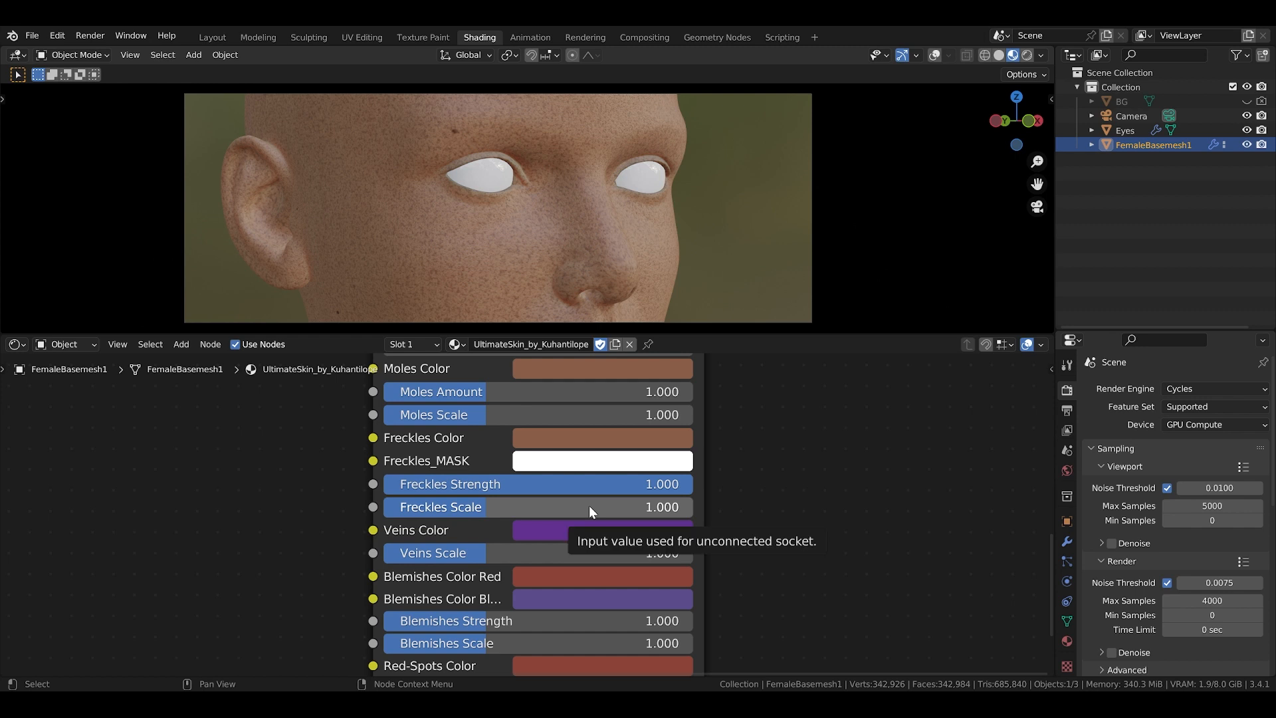
middle_drag(558, 541, 550, 529)
click(555, 449)
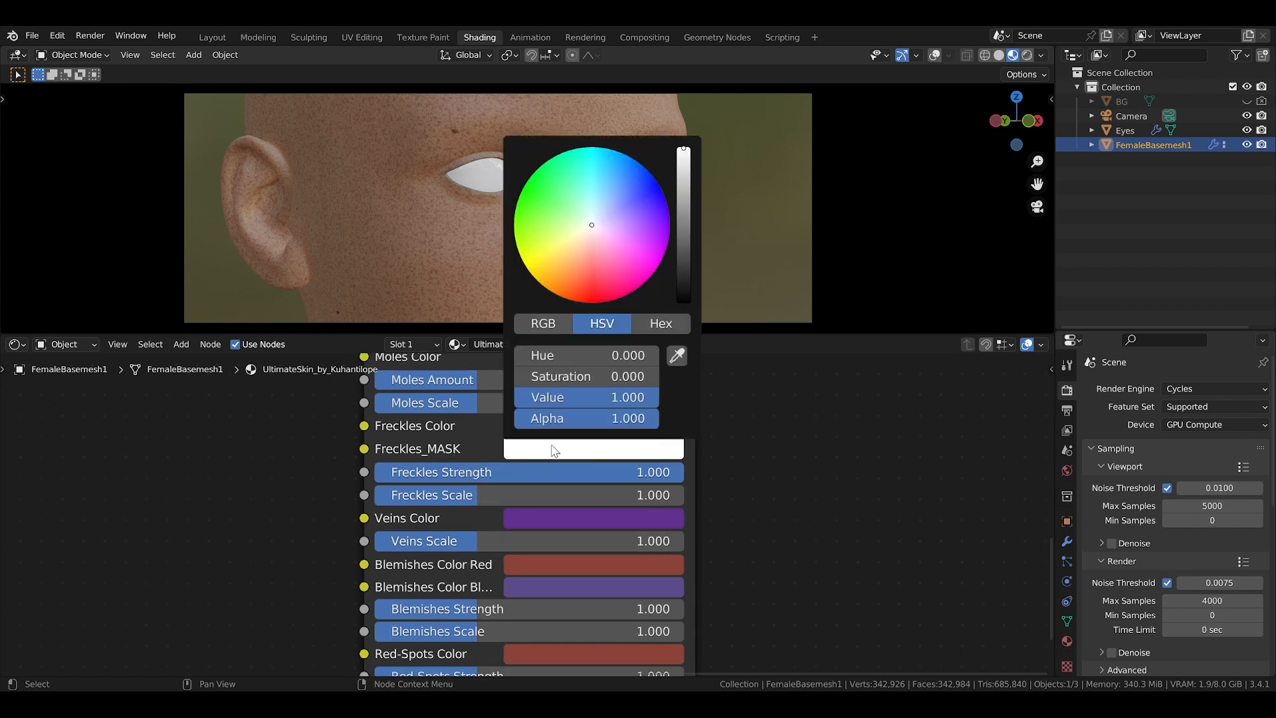
click(584, 396)
key(Return)
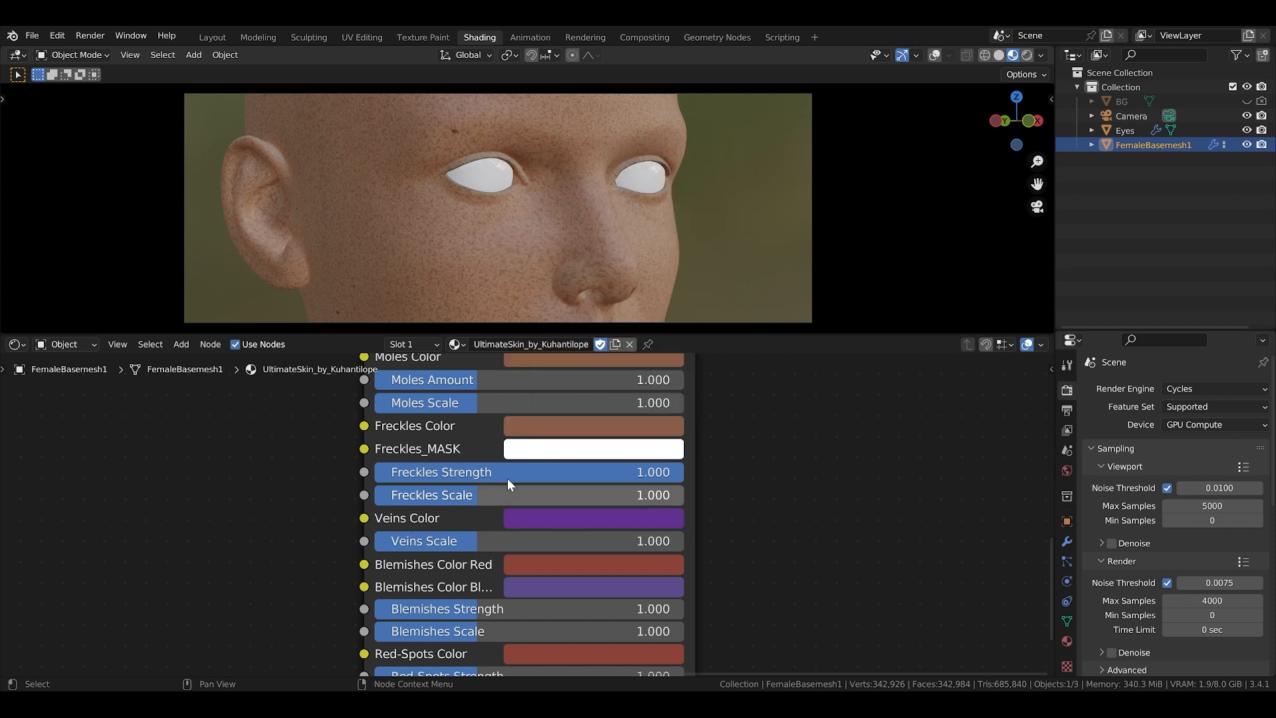
Step: Make the Freckles Color black by setting its Value to 0
click(573, 420)
click(591, 373)
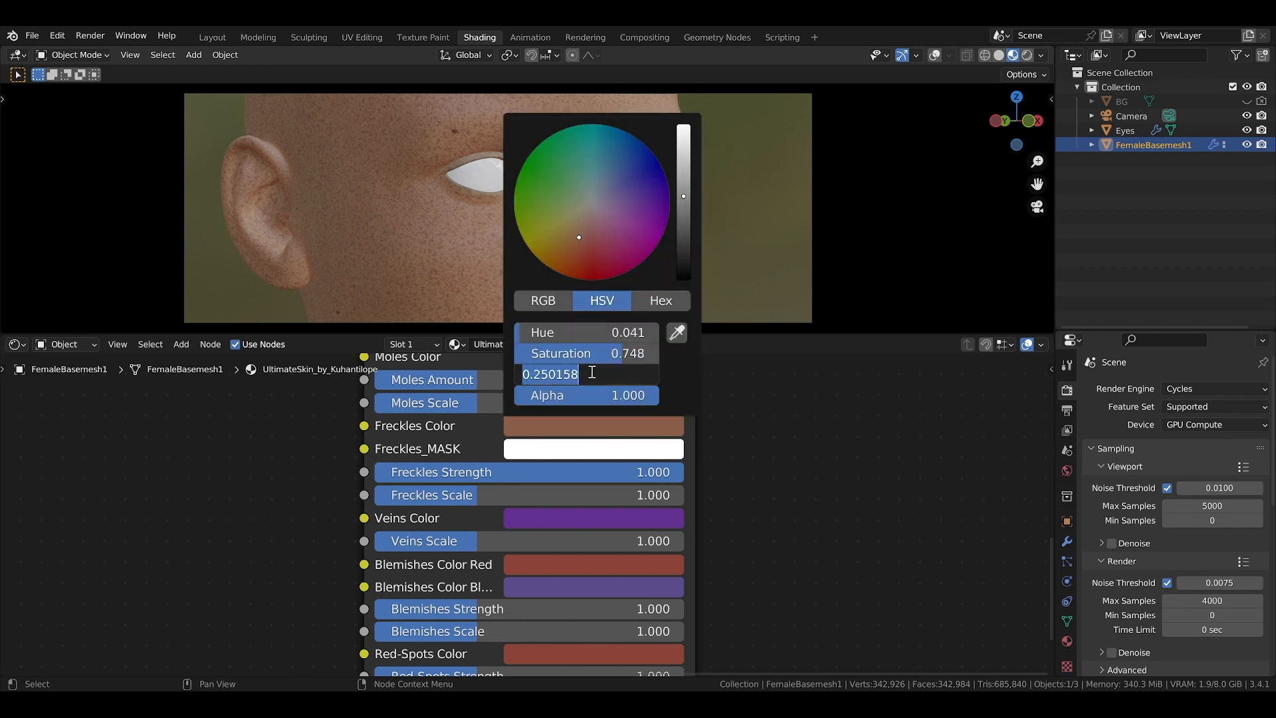
text(0)
key(Return)
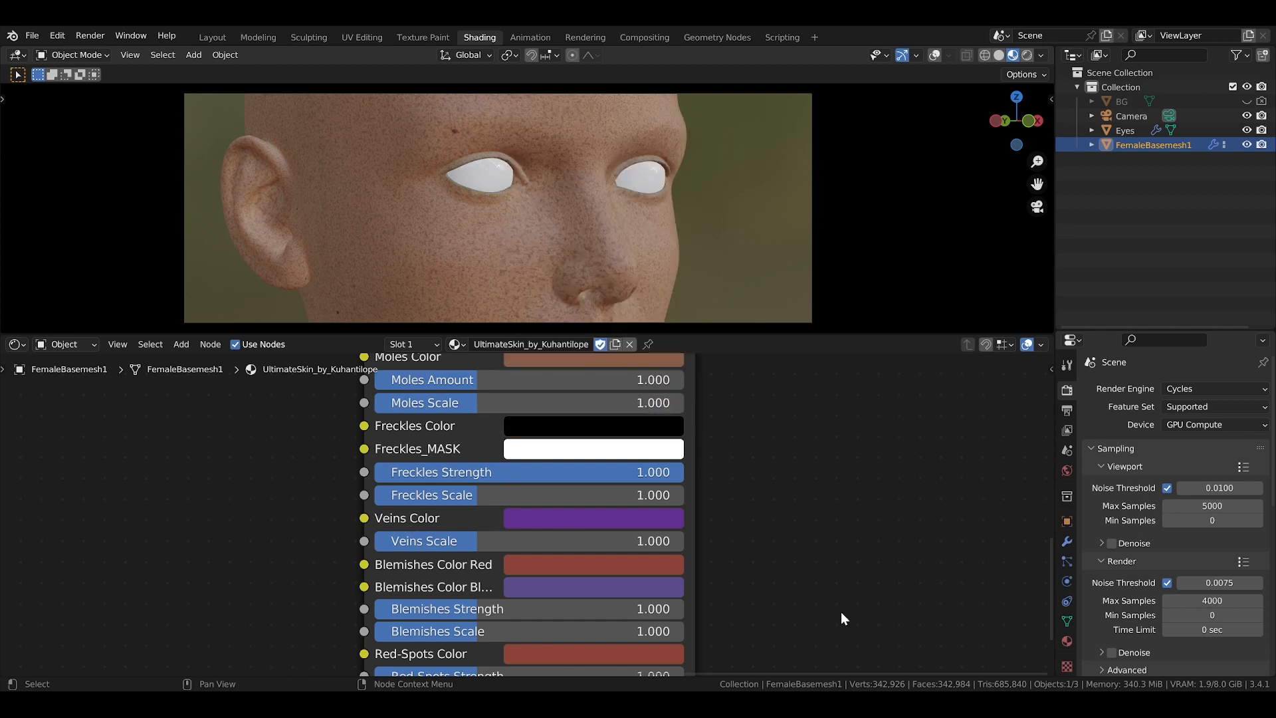
Step: Turn the Freckles_MASK back to black by setting its colour Value to 0
click(541, 449)
click(563, 397)
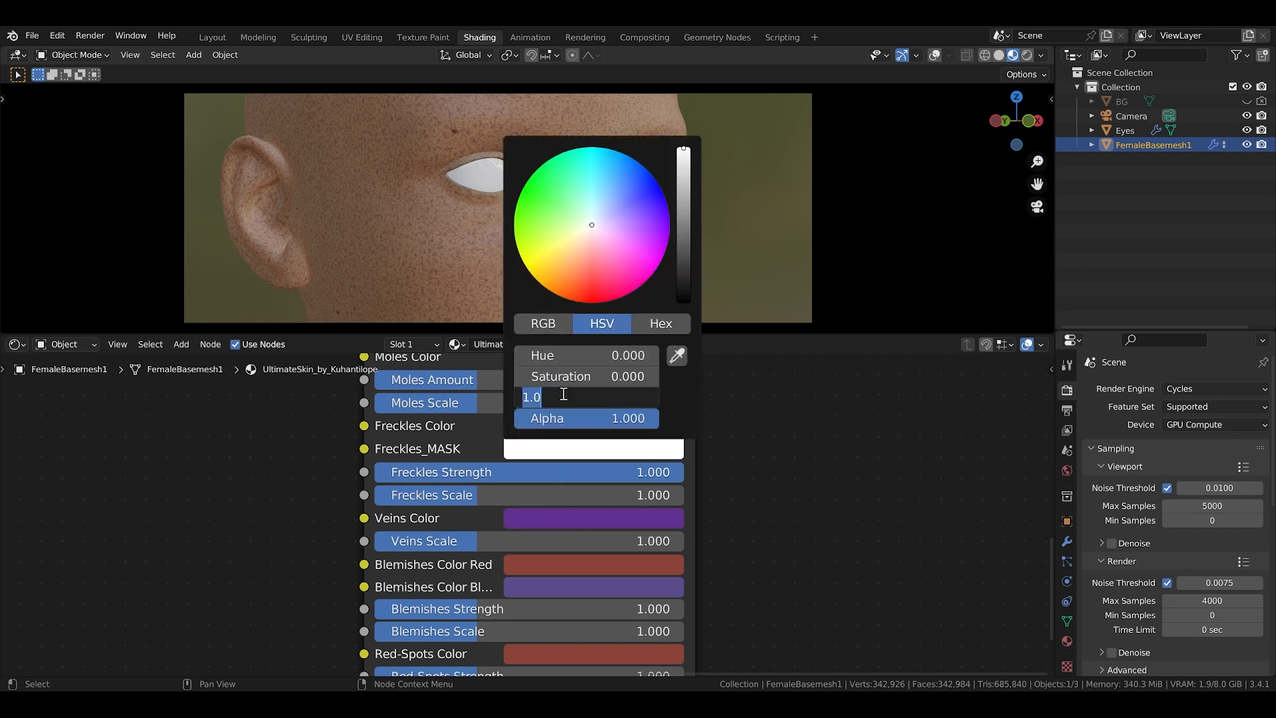
text(0)
key(Return)
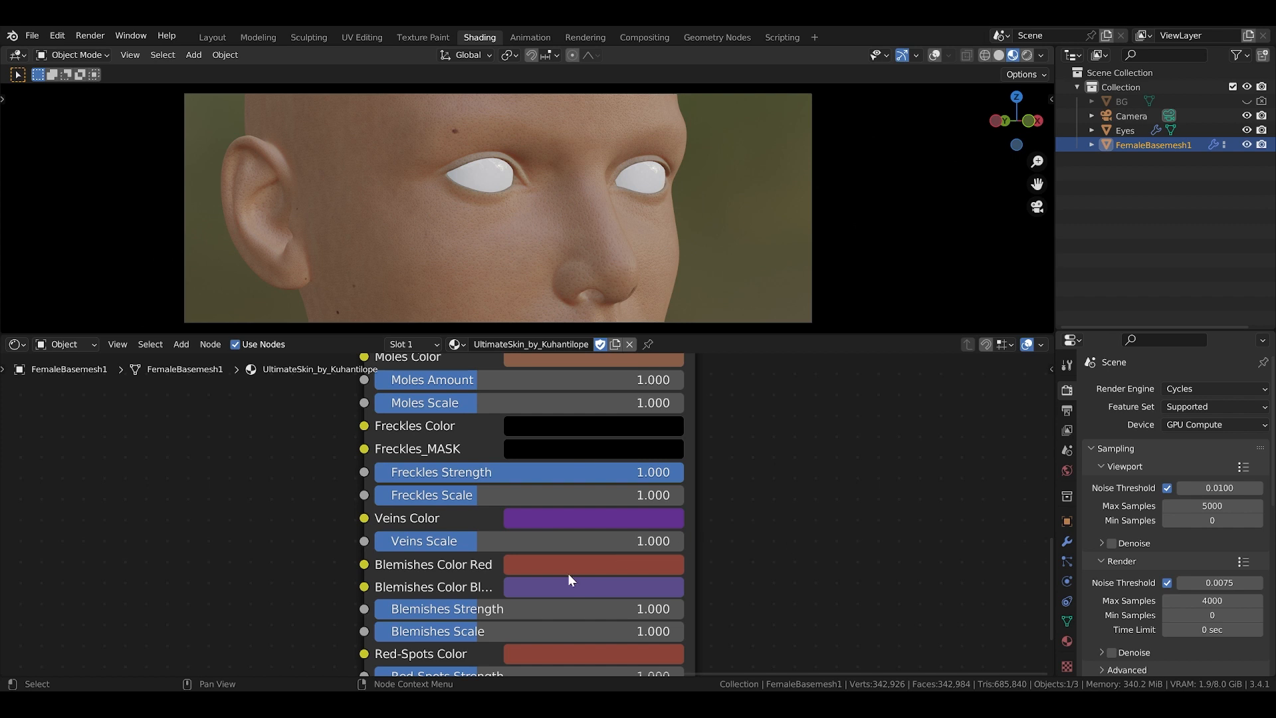
Step: Examine the skin surface on the cheek below the eye up close
middle_drag(569, 574, 563, 452)
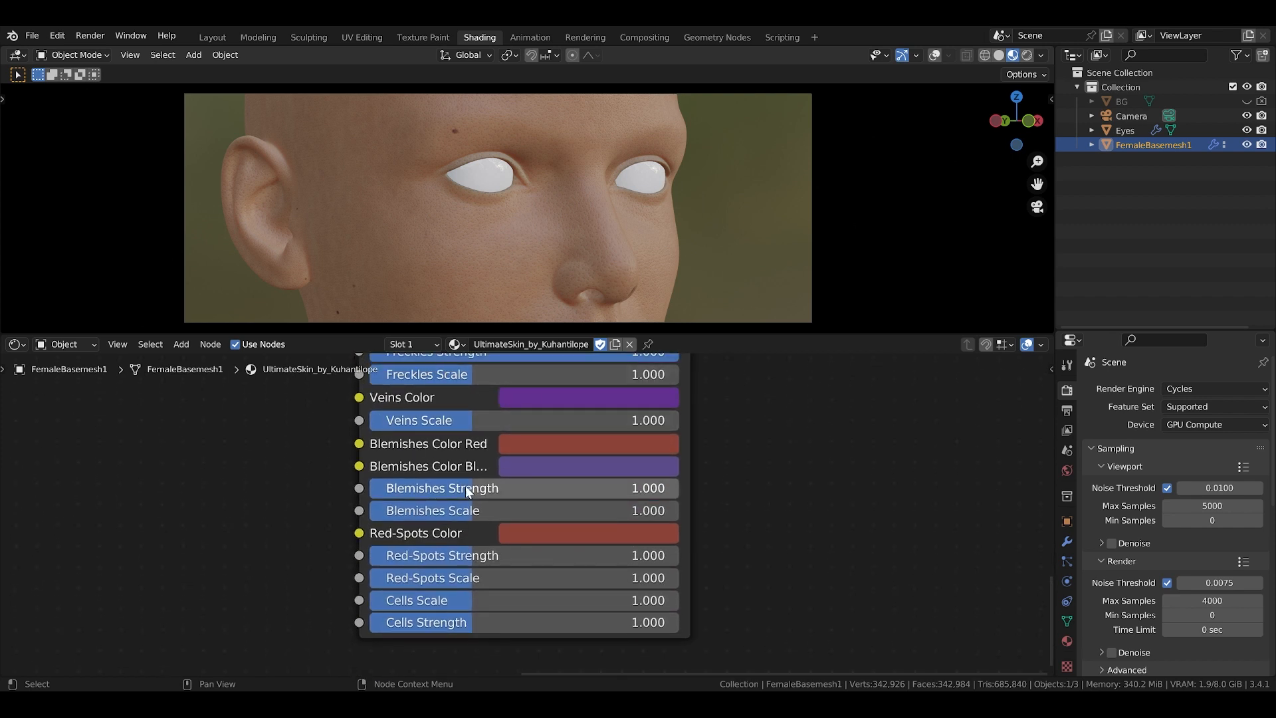
scroll(425, 213, up, 1)
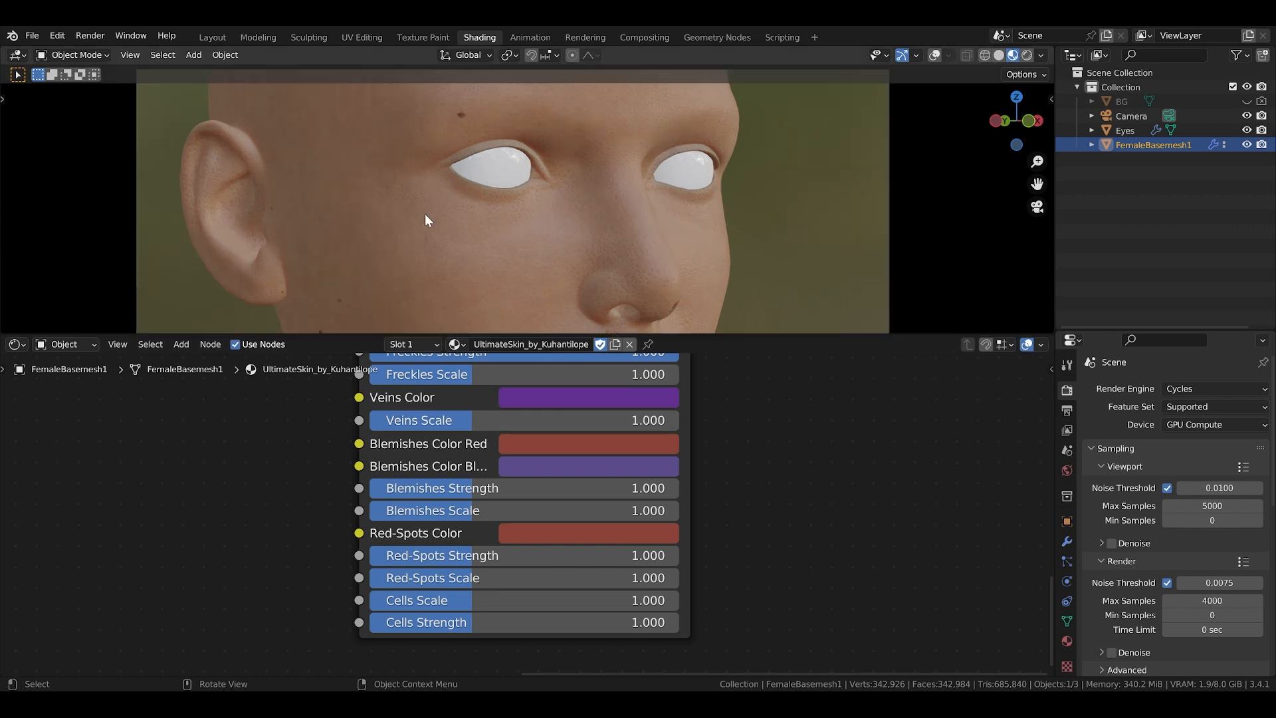
scroll(436, 228, up, 7)
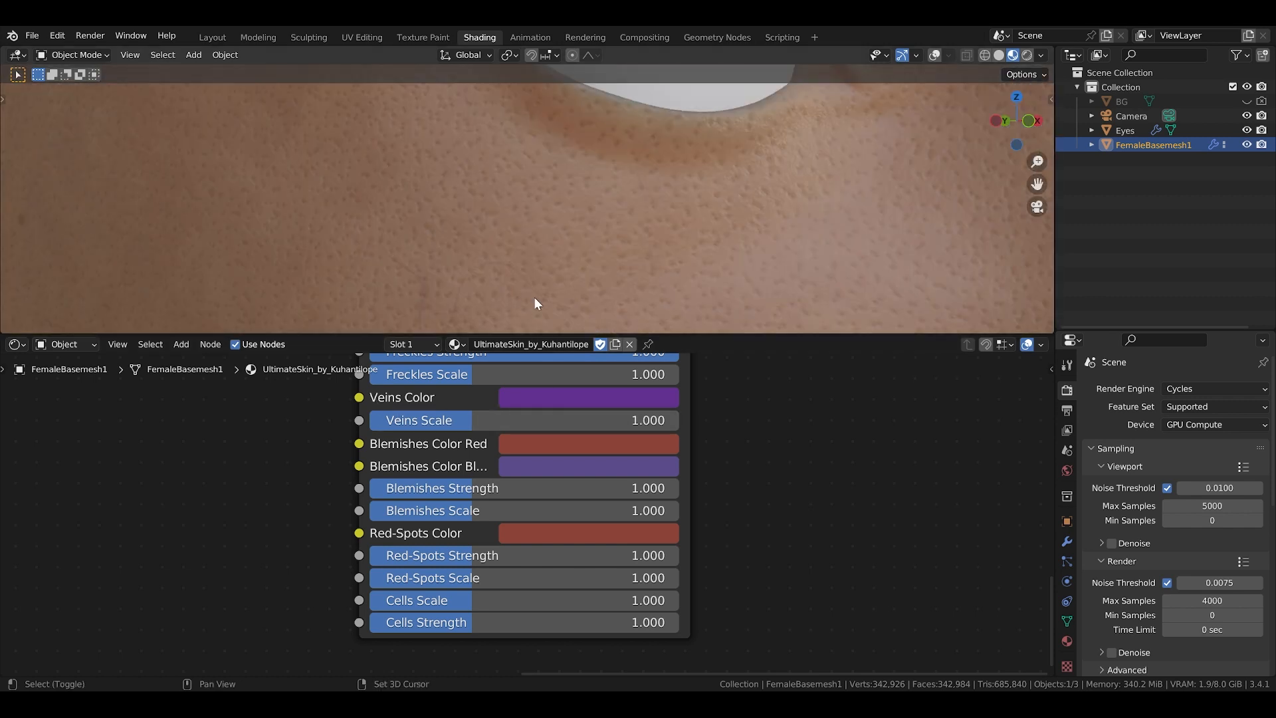
shift+middle_drag(538, 303, 526, 211)
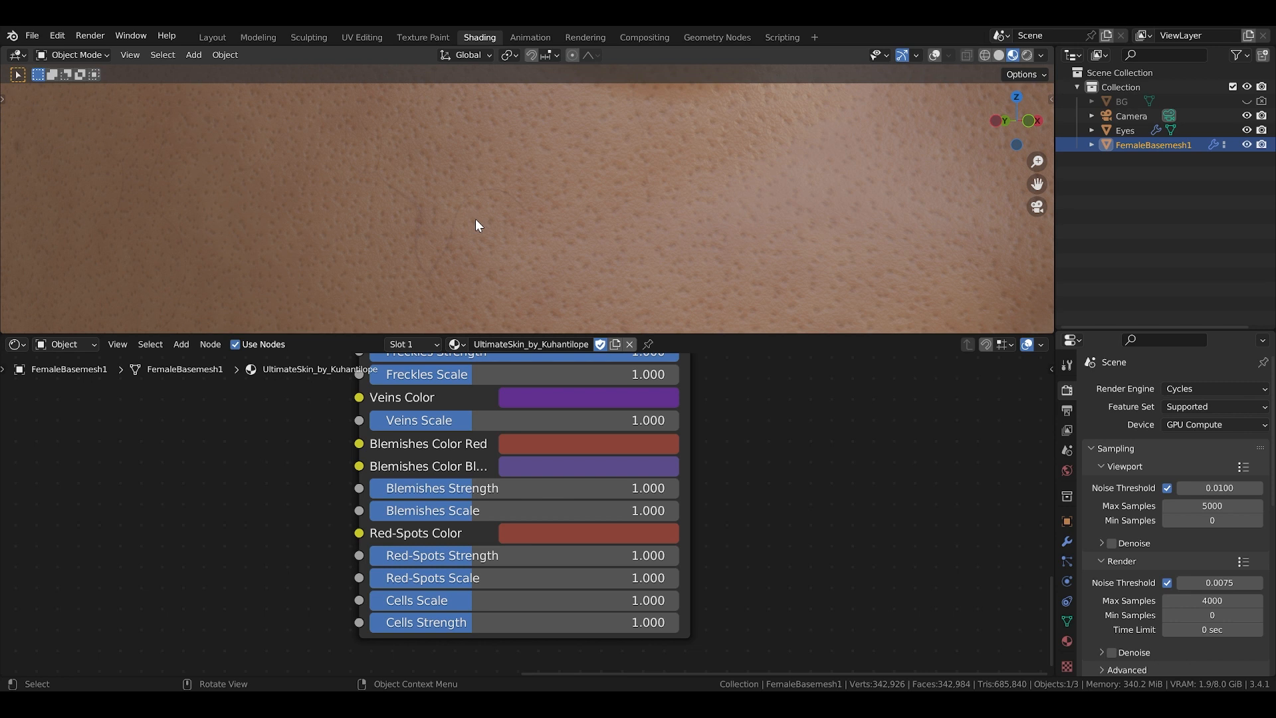
scroll(476, 219, down, 6)
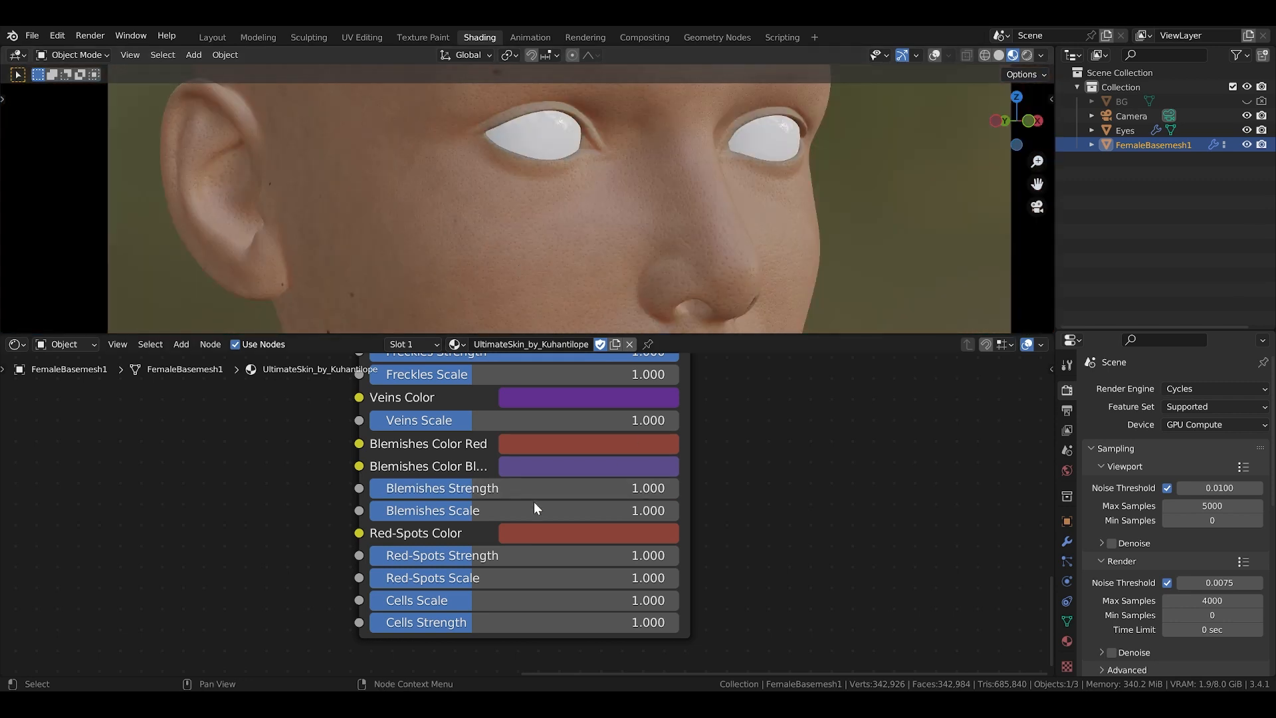
Step: Try a Blemishes Strength of 3 and set it back to 1
scroll(534, 502, down, 1)
middle_drag(529, 504, 456, 534)
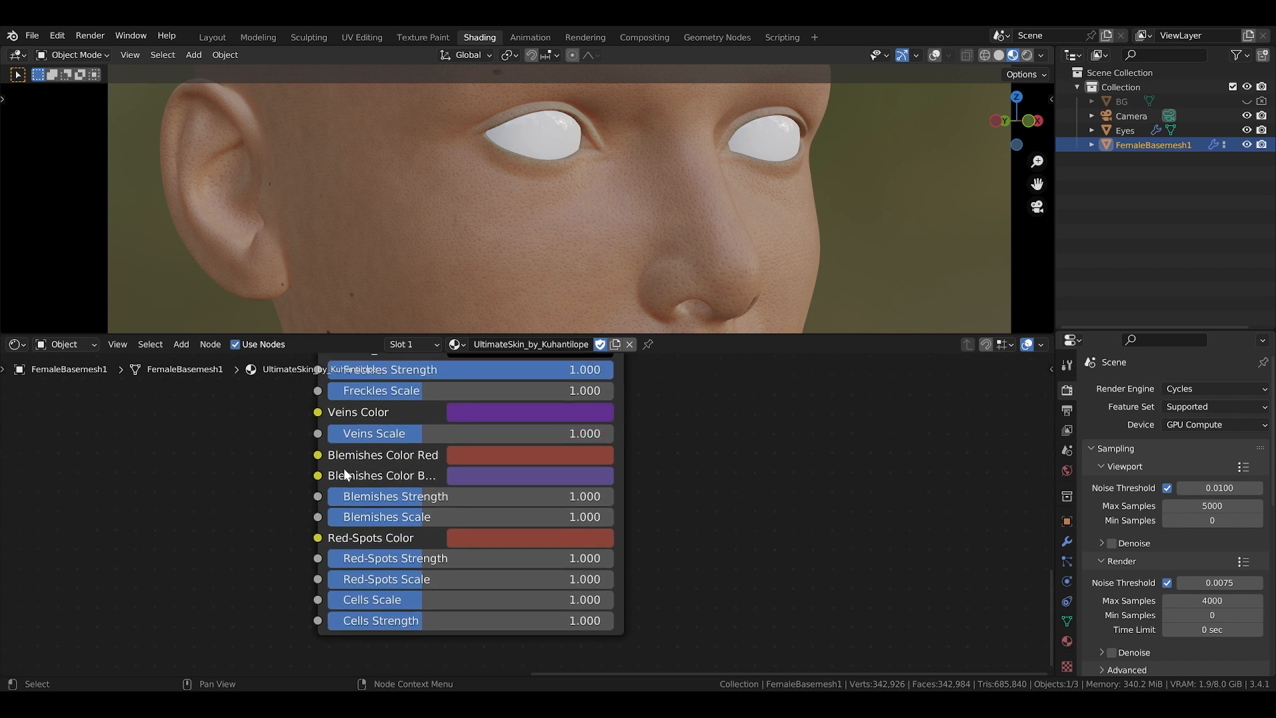
click(456, 496)
text(3)
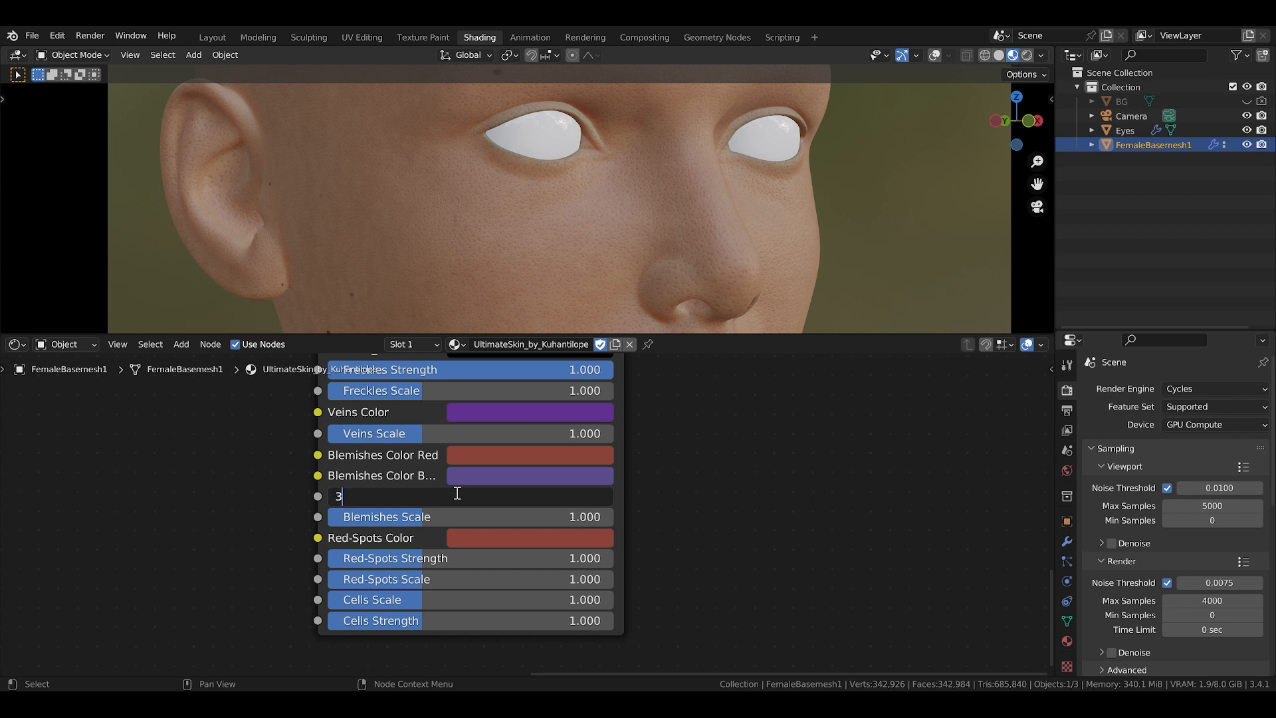
key(Return)
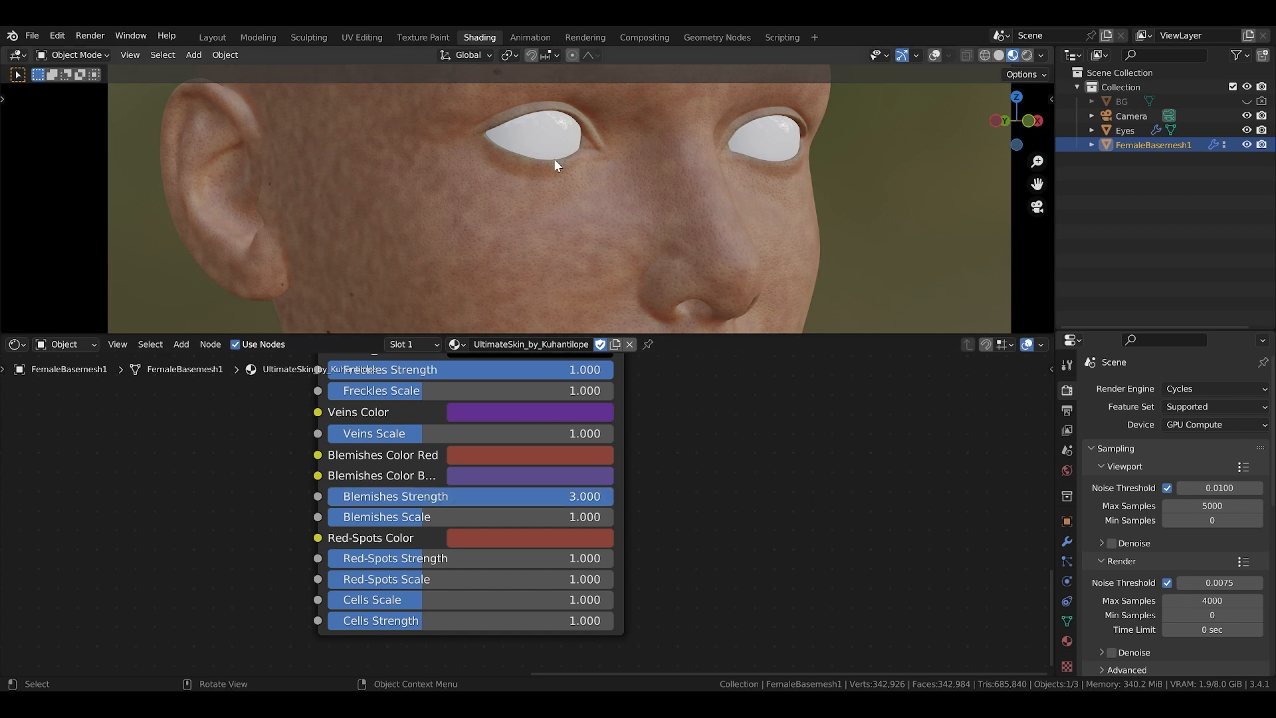
click(395, 492)
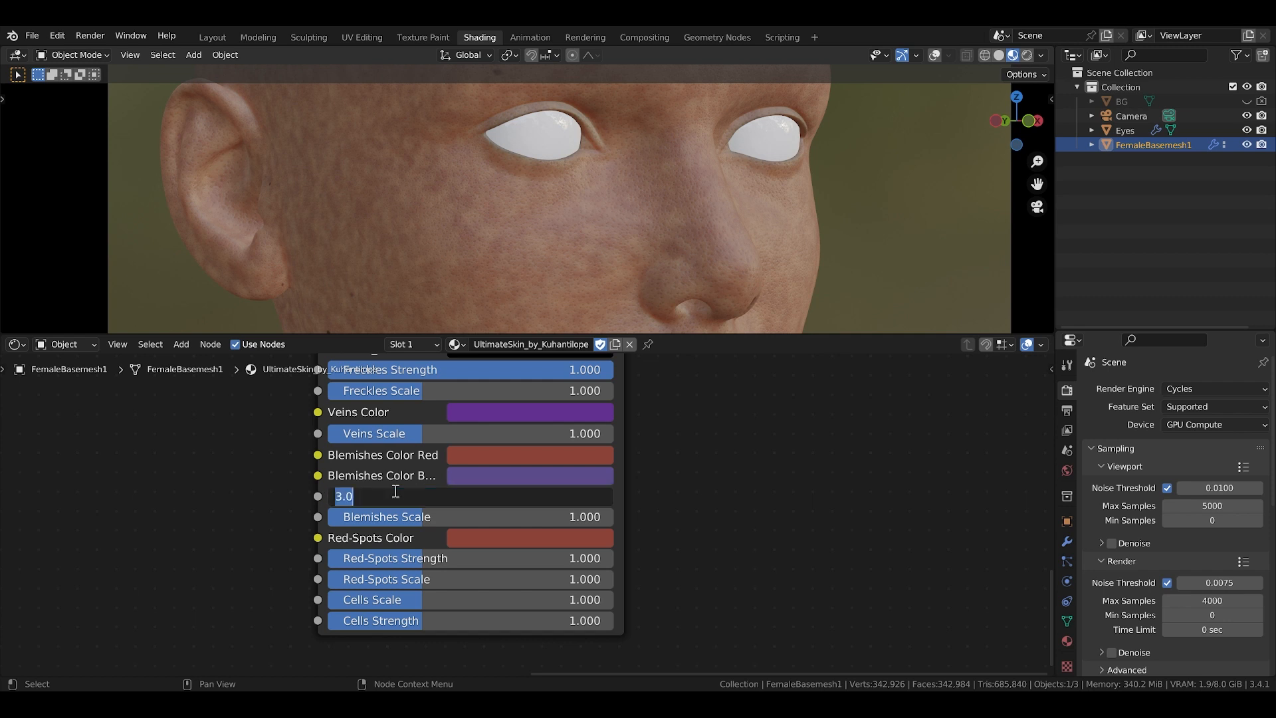
text(1)
key(Return)
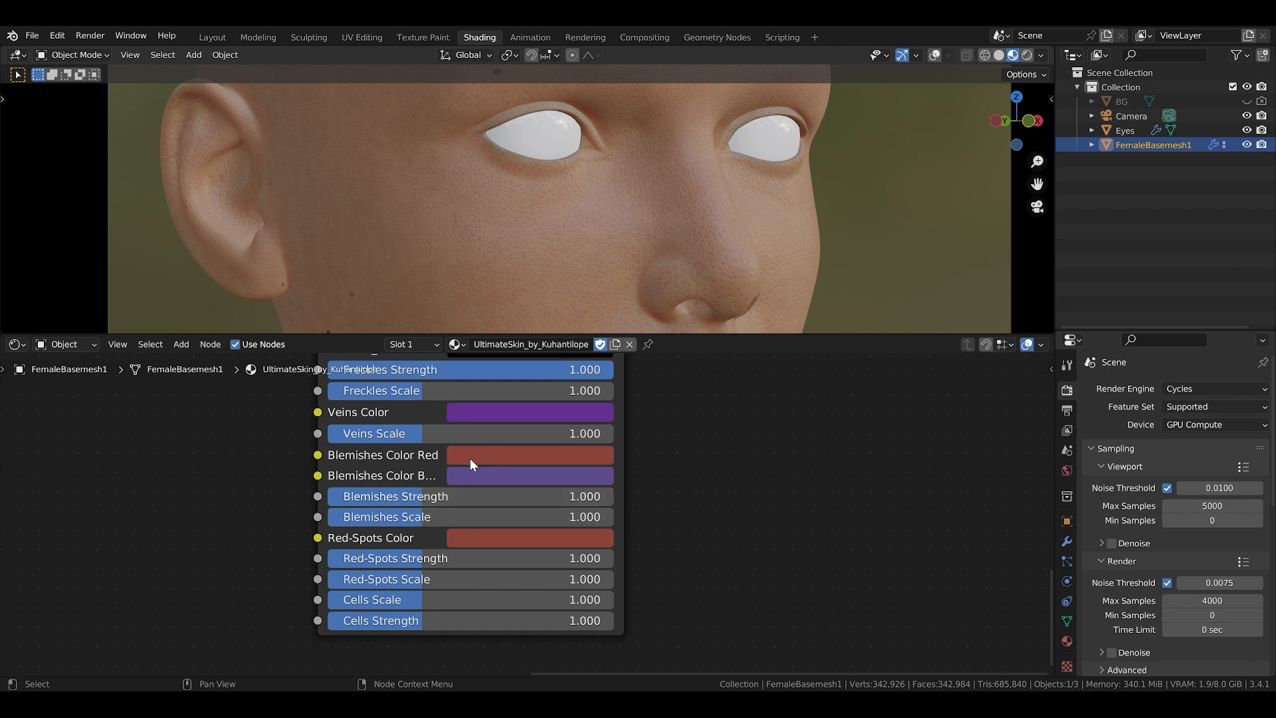
Step: Set the Red-Spots Strength to 3 and view the head from the side
middle_drag(432, 515, 422, 451)
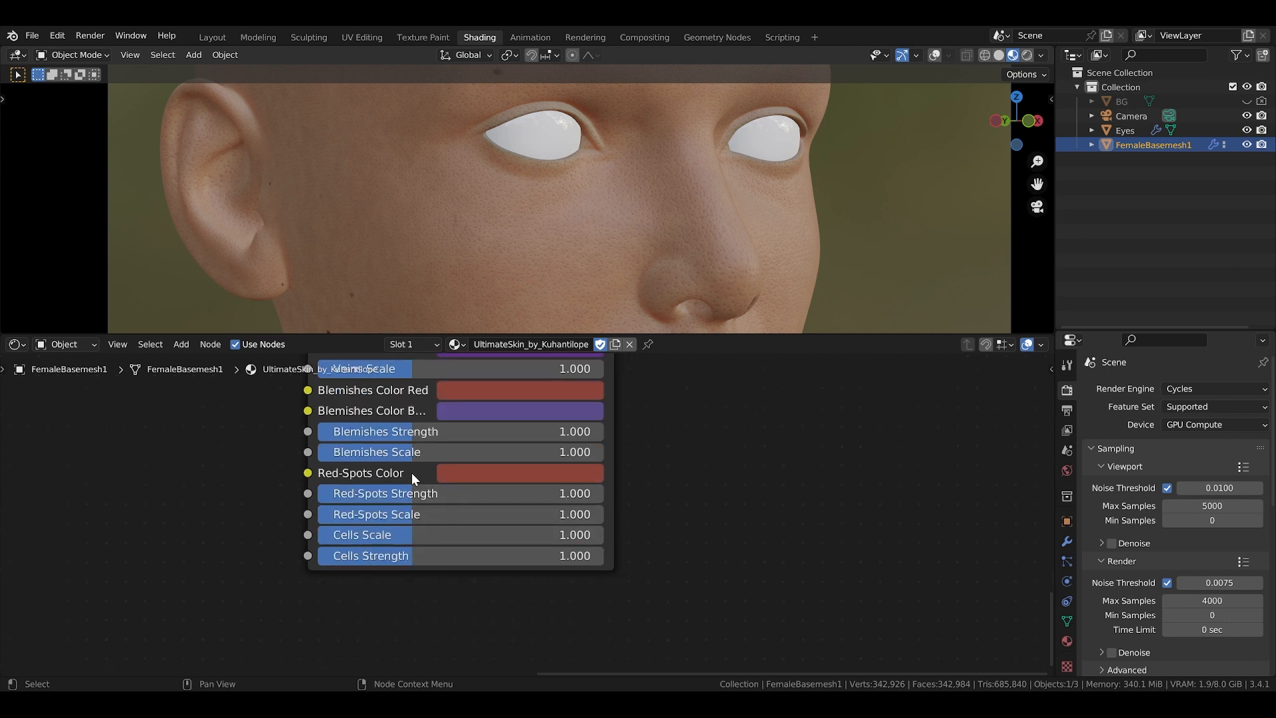
click(446, 496)
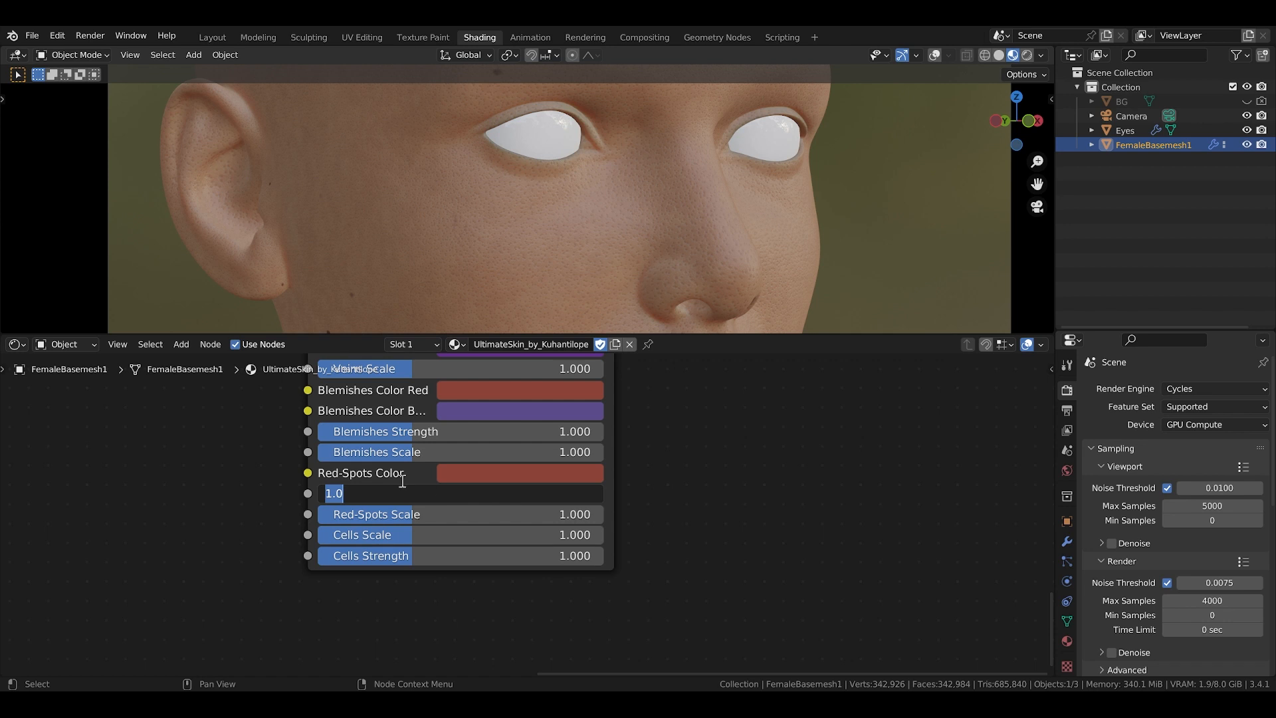
text(3)
key(Return)
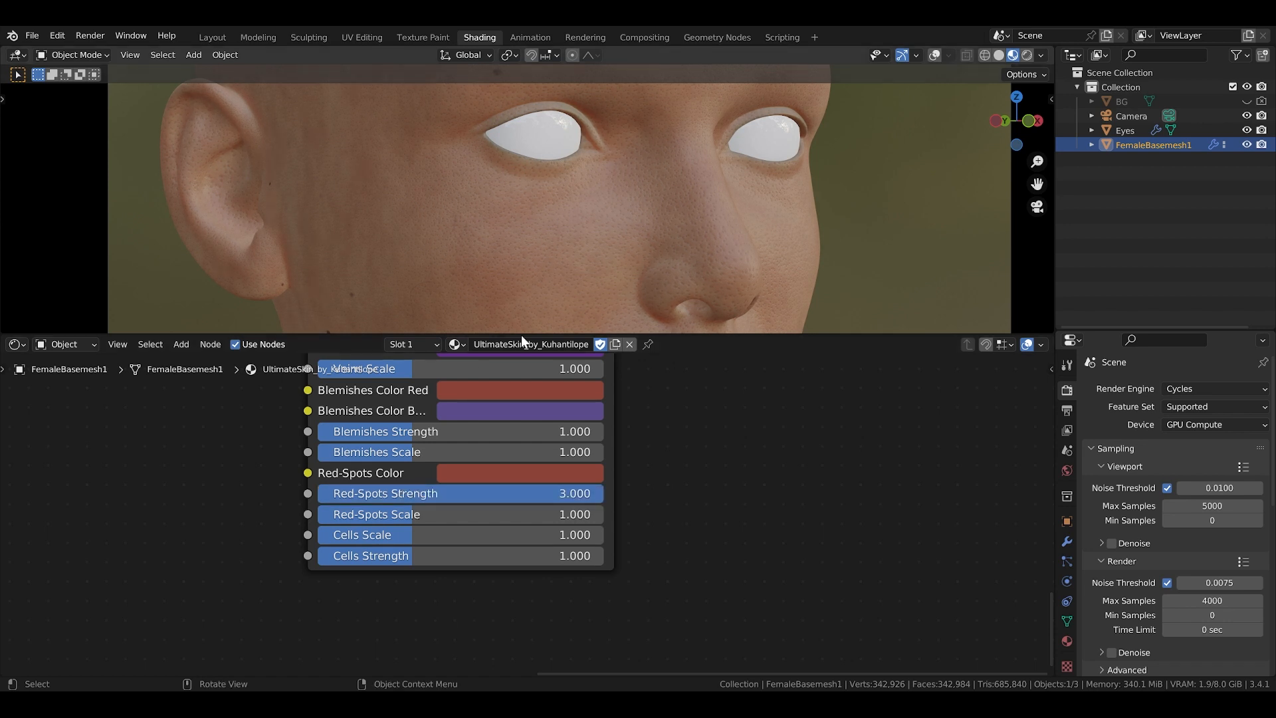
scroll(585, 186, down, 4)
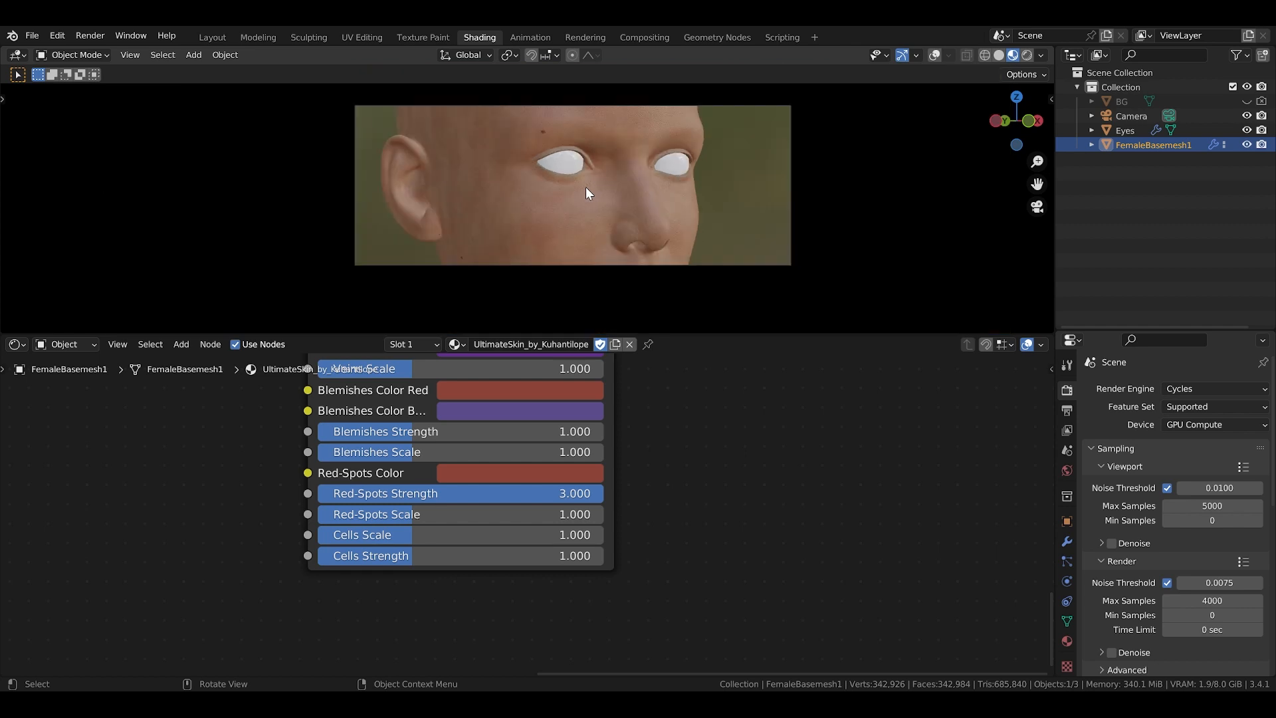
middle_drag(586, 188, 448, 182)
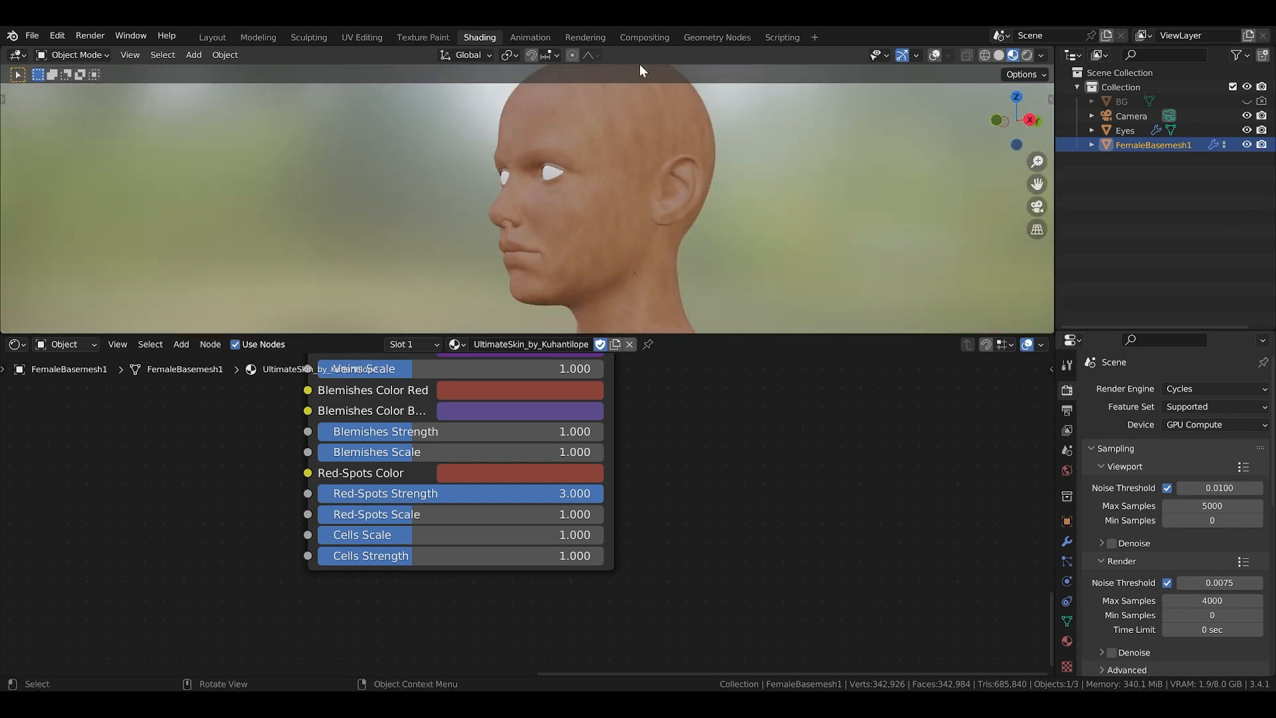
Step: Compare the head with the Red-Spots Strength alternating between 0 and 1, leaving it at 1
text(0)
key(Return)
click(430, 498)
text(1)
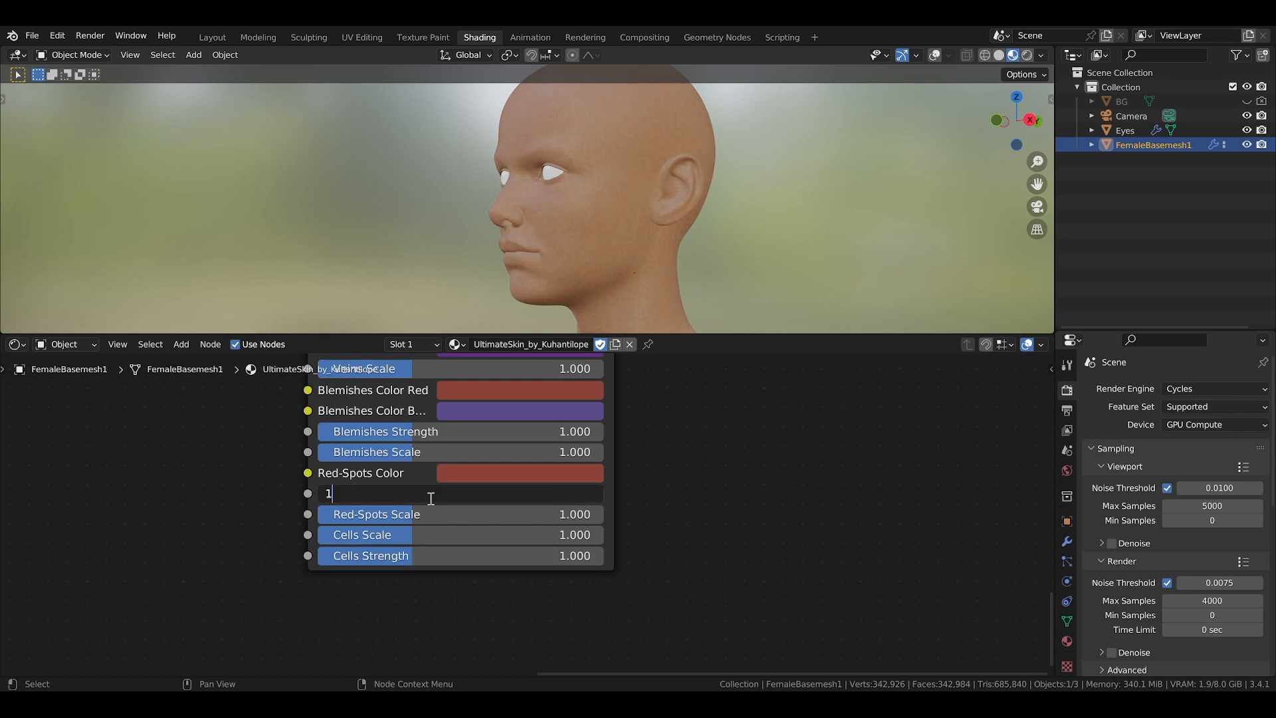
key(Return)
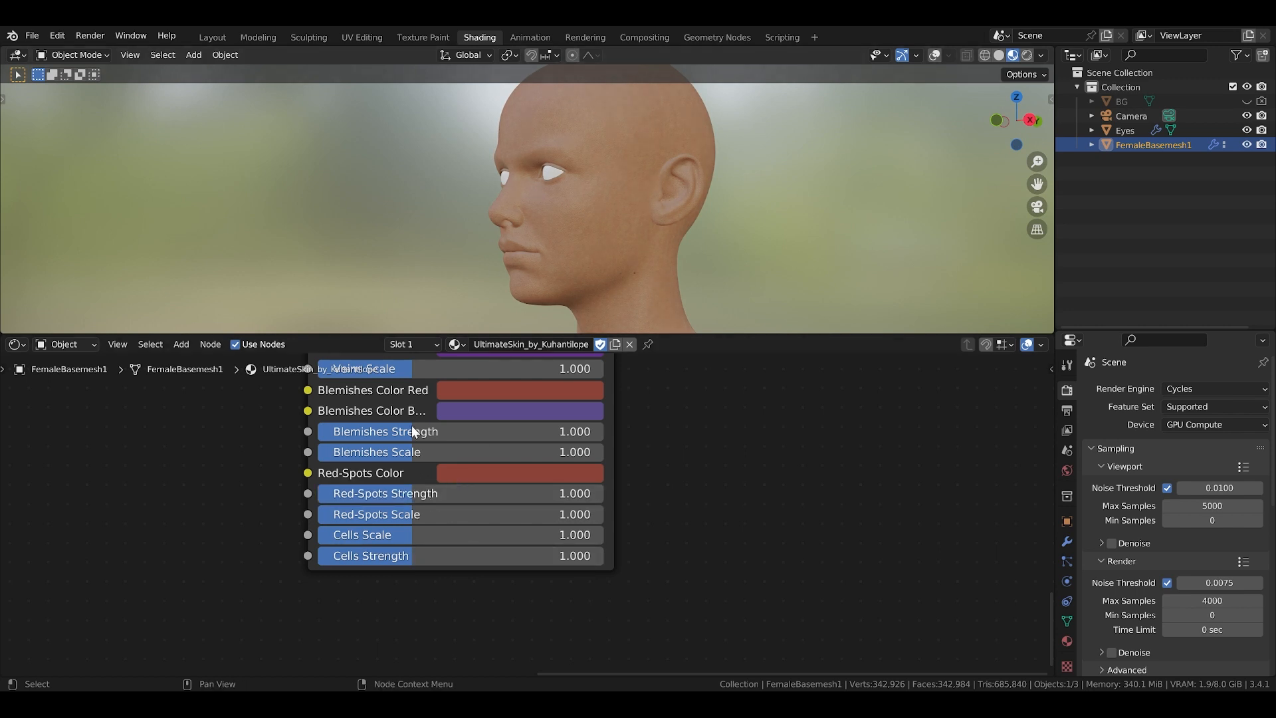
click(398, 493)
text(0)
key(Return)
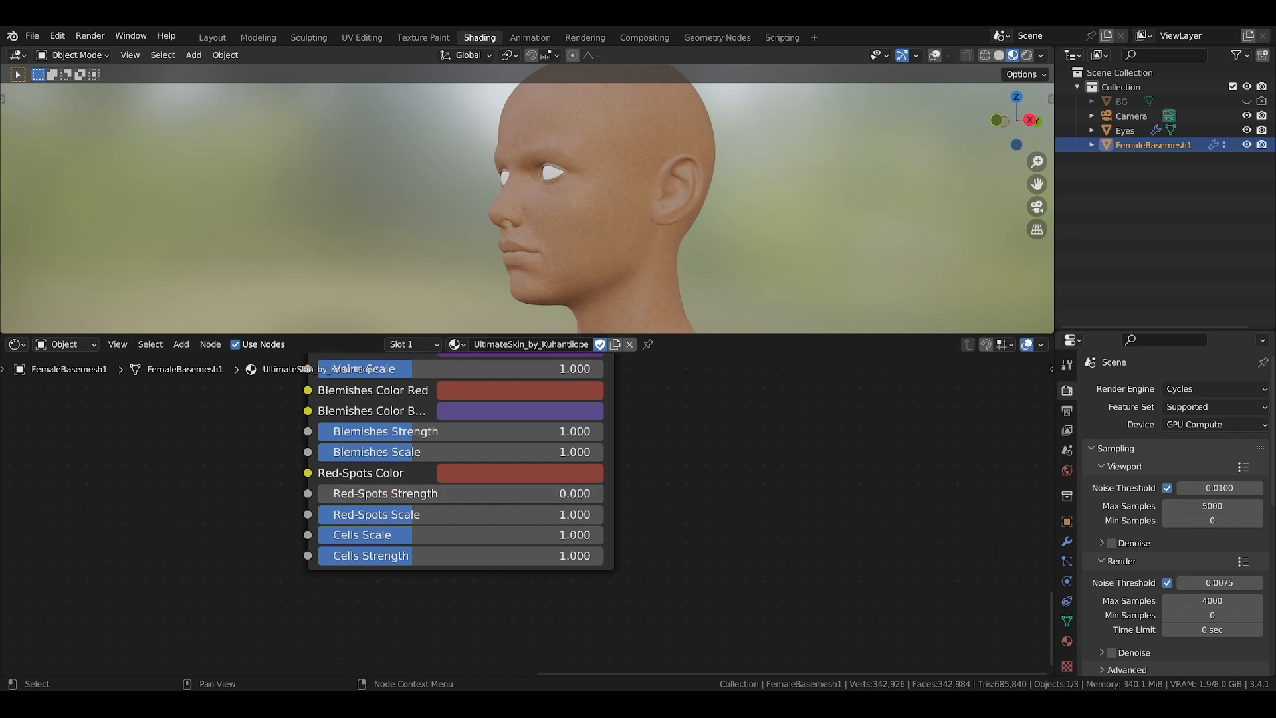
click(440, 496)
text(1)
key(Return)
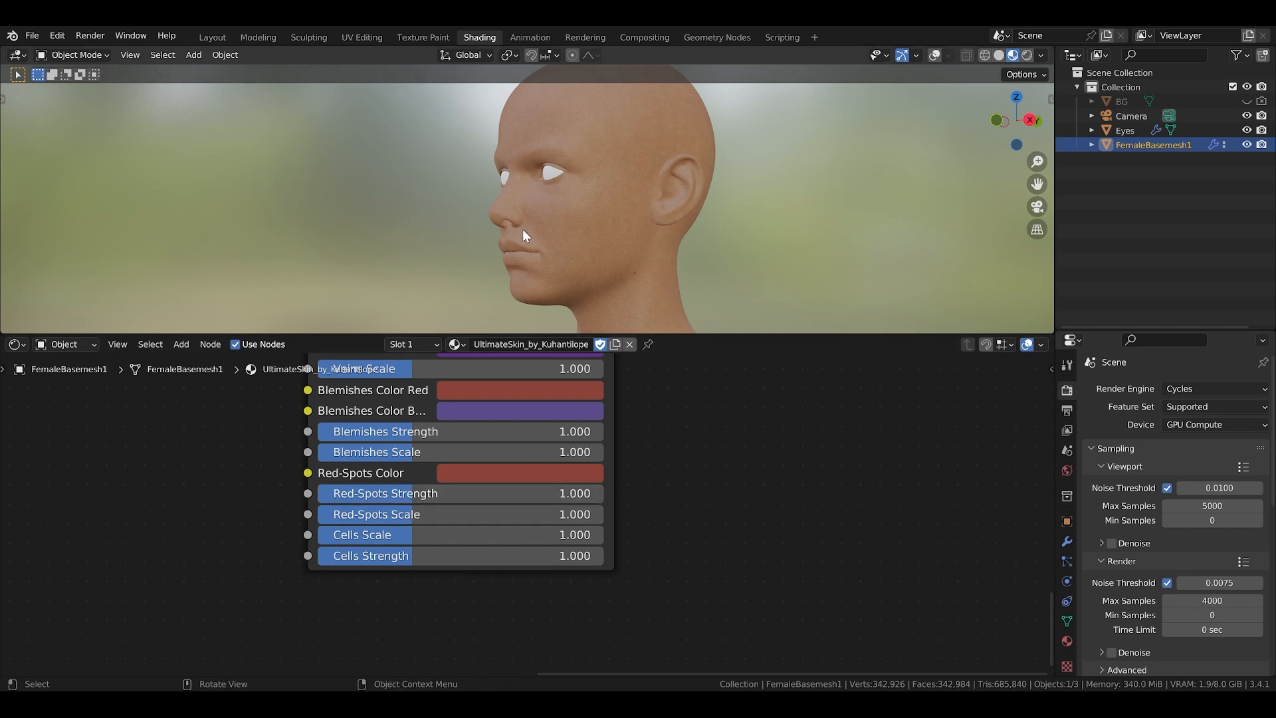
Step: Try a Cells Strength of 3 on a close-up of the cheek skin and set it back to 1
key(KP_0)
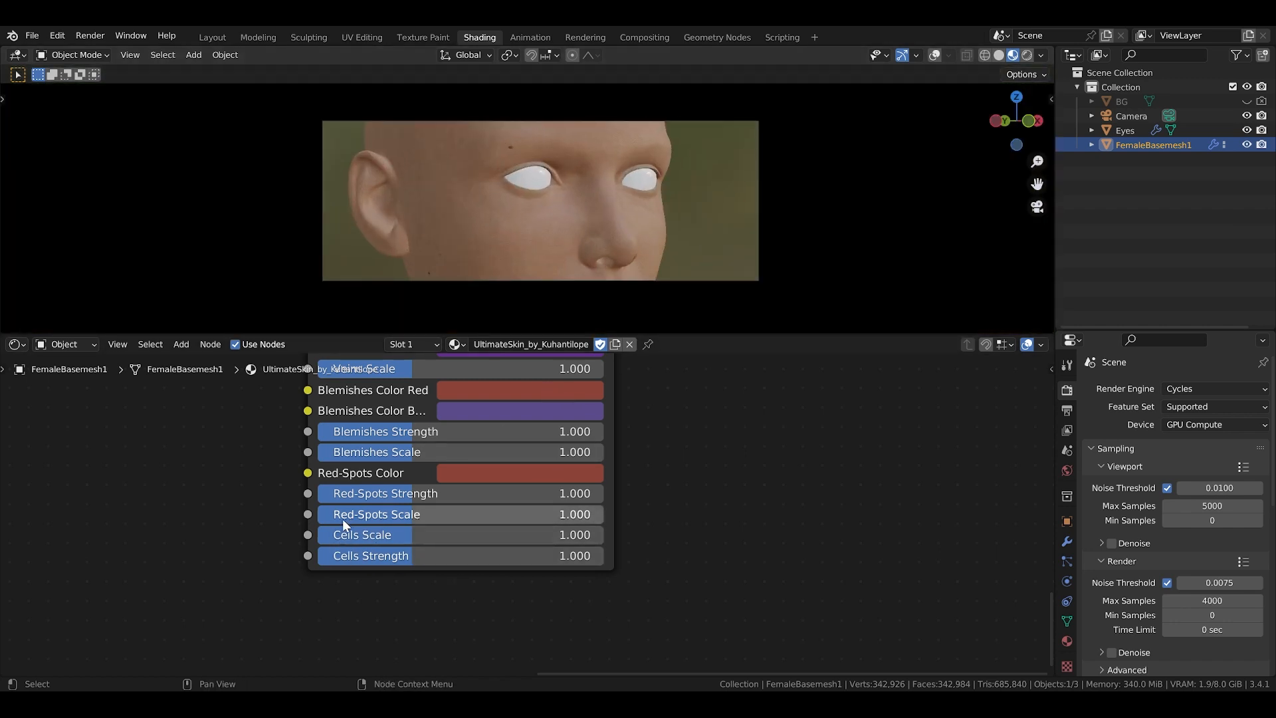
scroll(517, 252, up, 5)
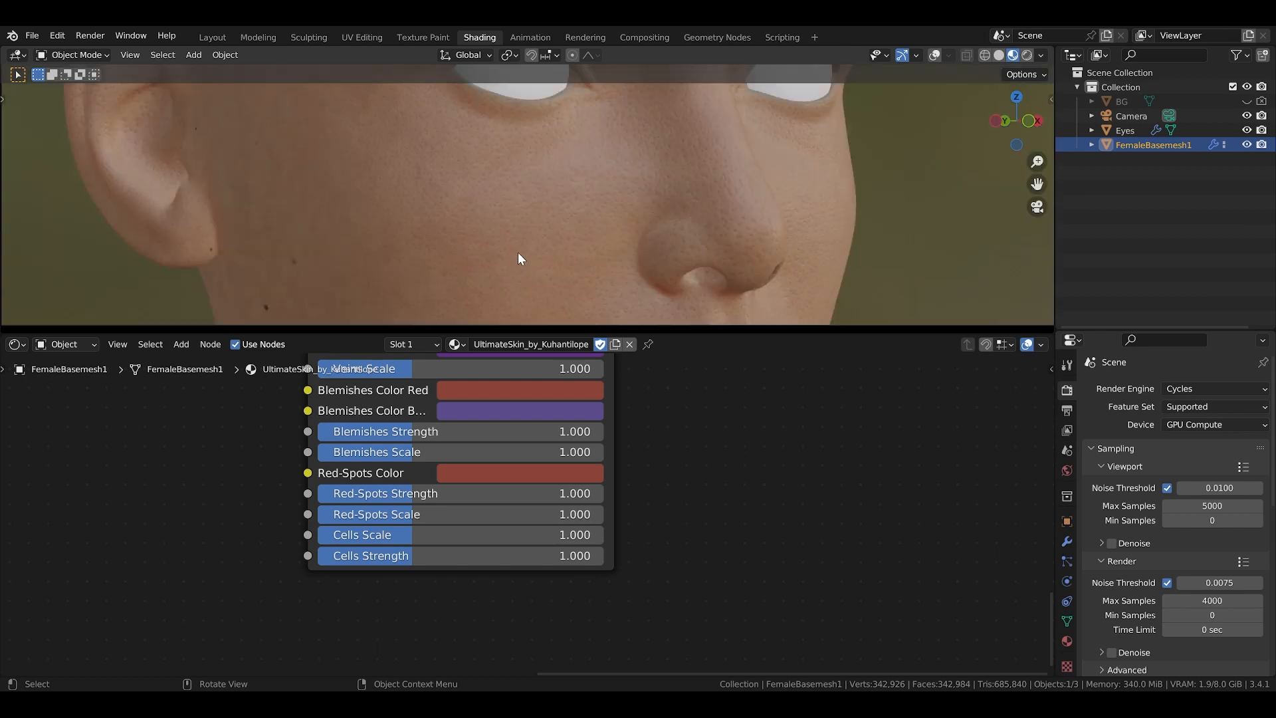
scroll(517, 252, up, 8)
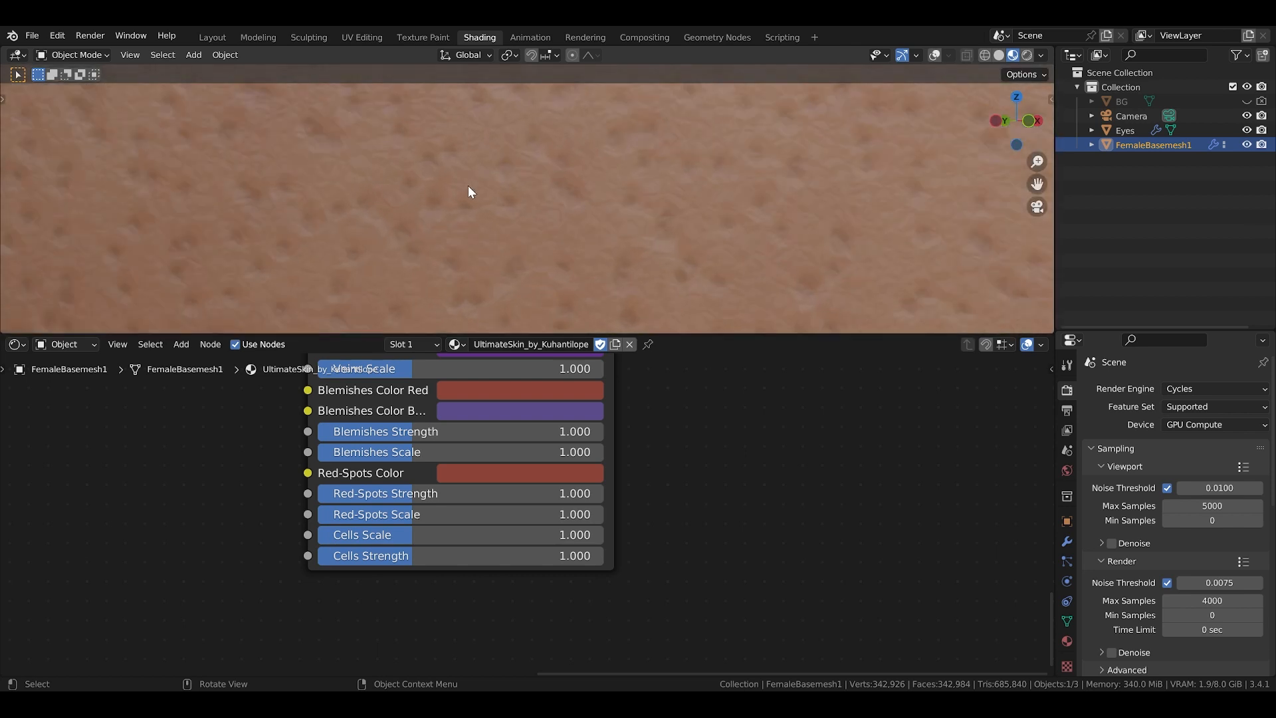
click(409, 537)
key(Escape)
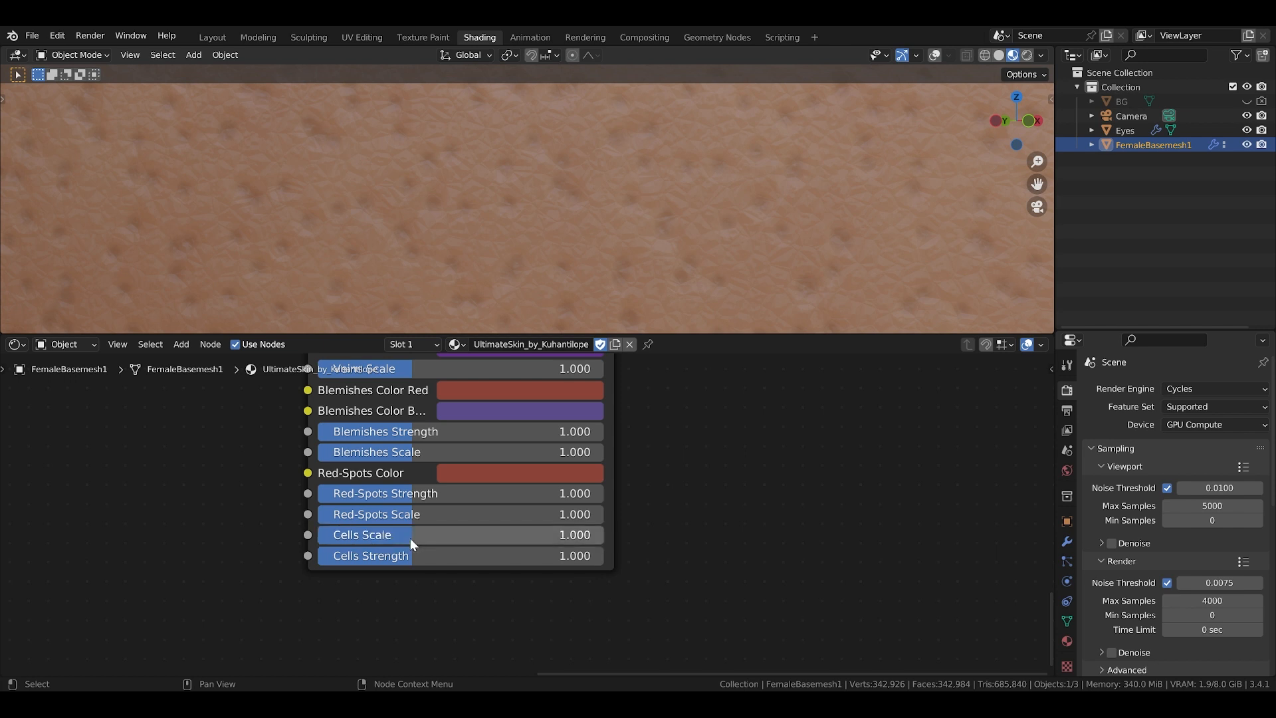
click(429, 552)
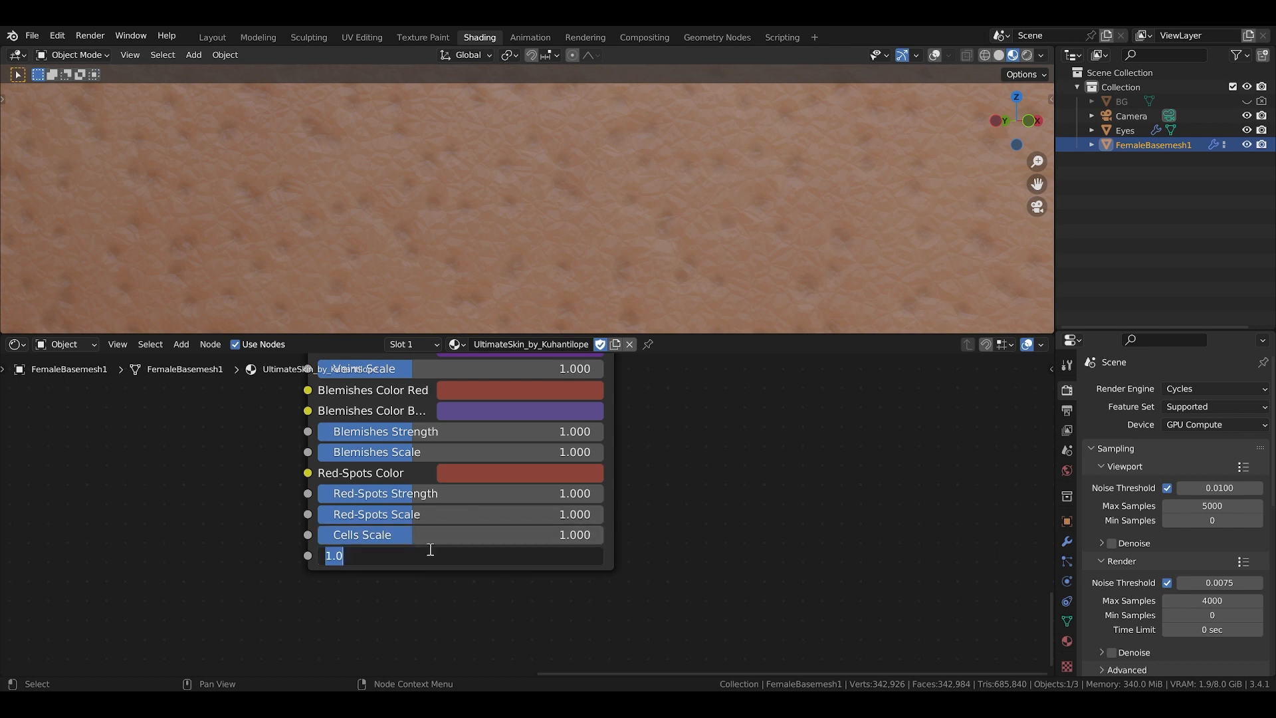
text(3)
key(Return)
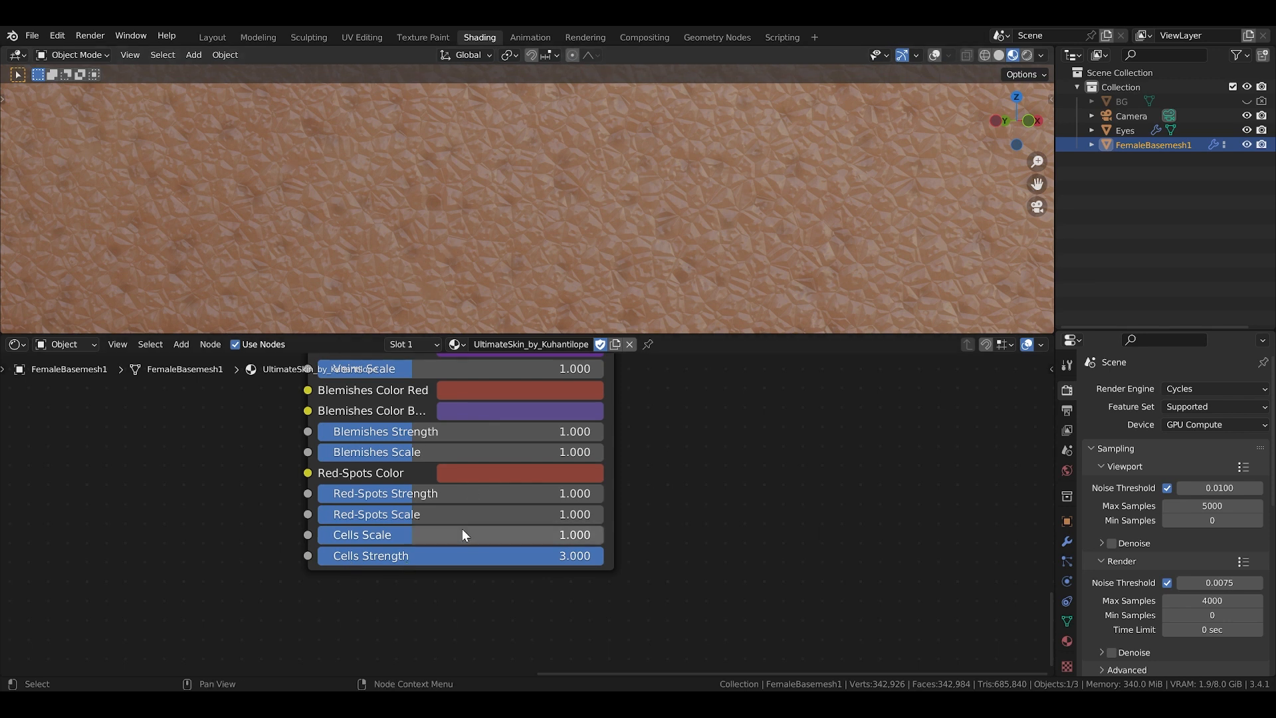
click(431, 558)
text(1)
key(Return)
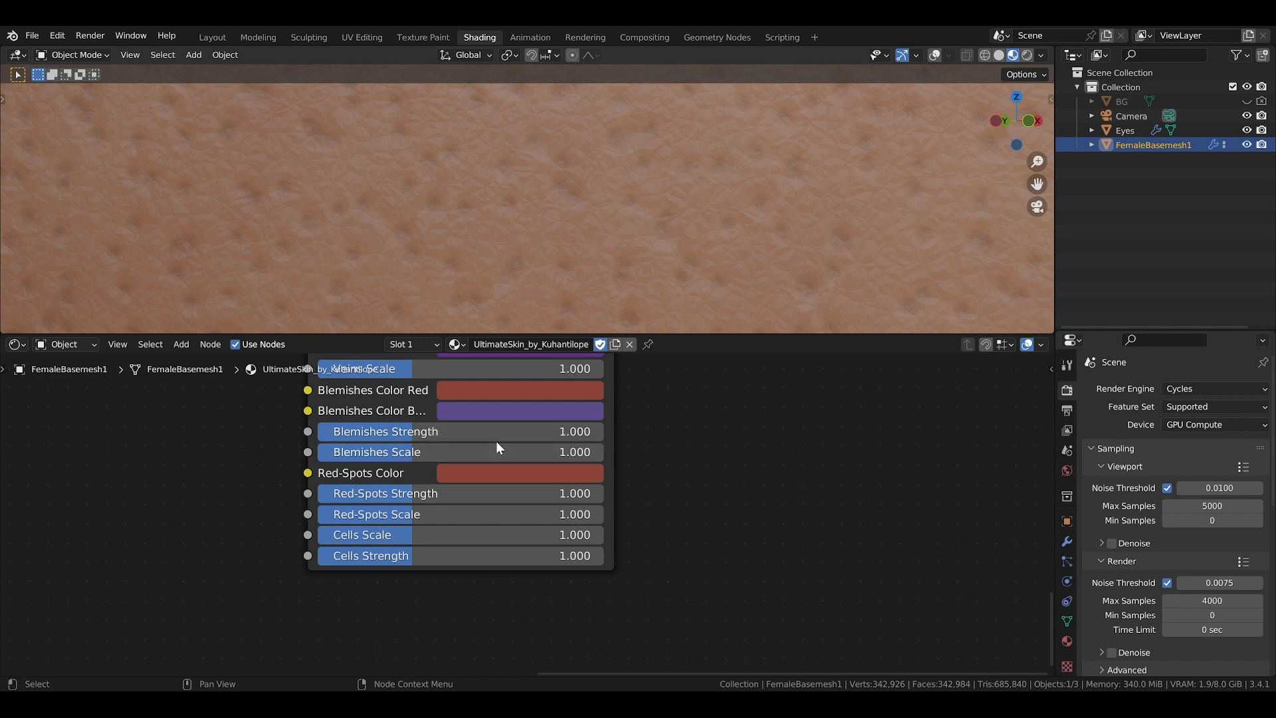
Step: Return to the camera view of the face and the start of the UltimateSkin node's settings, with the viewport's transform sidebar shown
scroll(482, 234, down, 5)
key(KP_0)
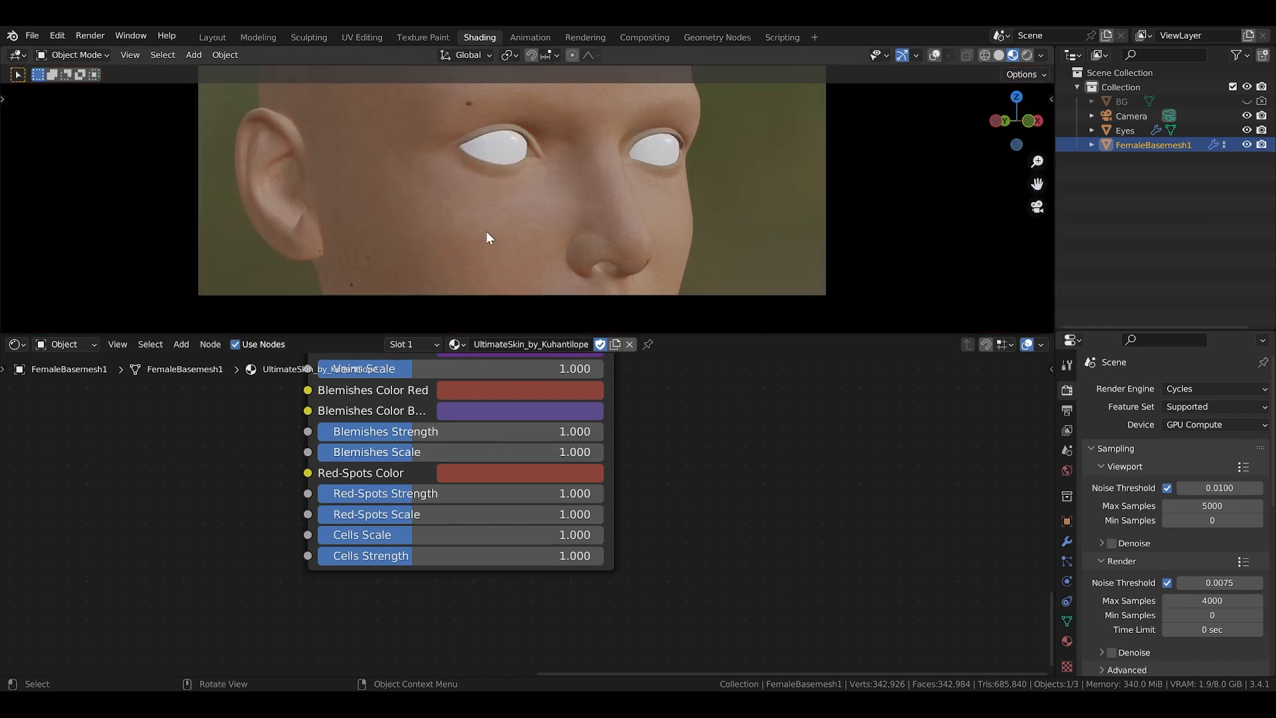
scroll(495, 220, down, 1)
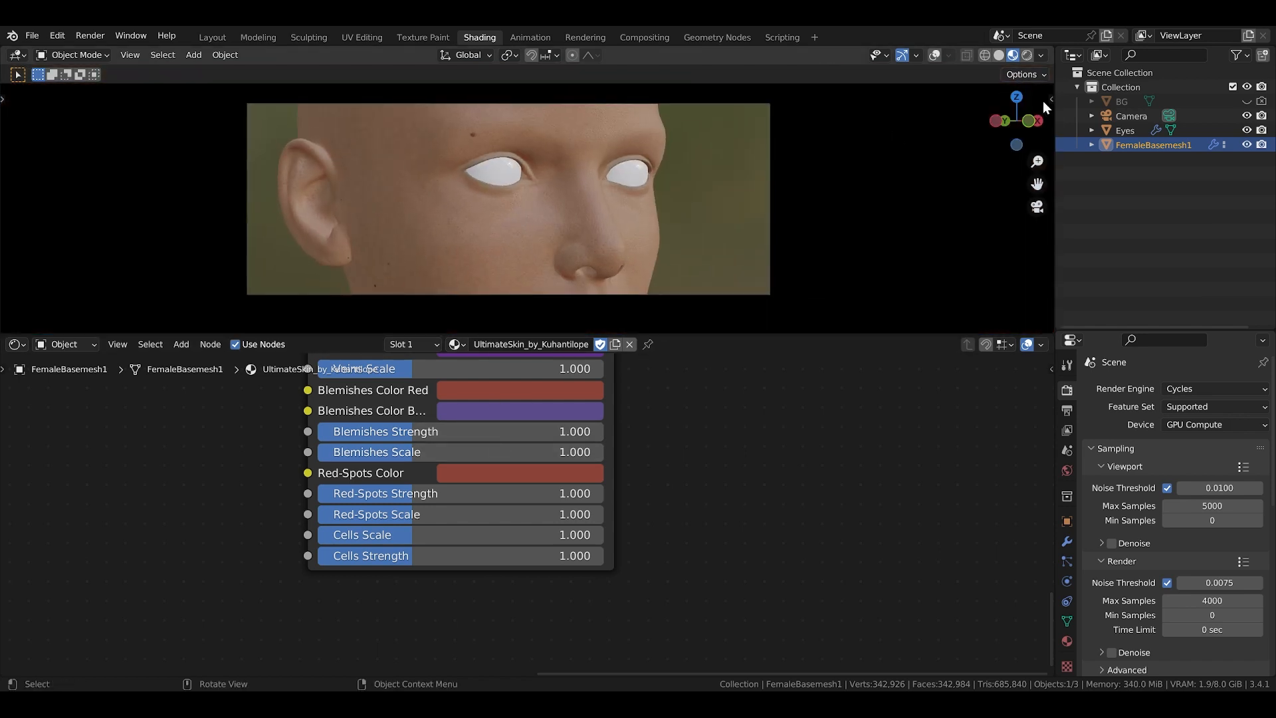
scroll(548, 496, down, 2)
scroll(548, 496, down, 5)
middle_drag(551, 438, 519, 607)
middle_drag(497, 458, 478, 610)
scroll(479, 610, up, 4)
key(n)
scroll(955, 323, down, 2)
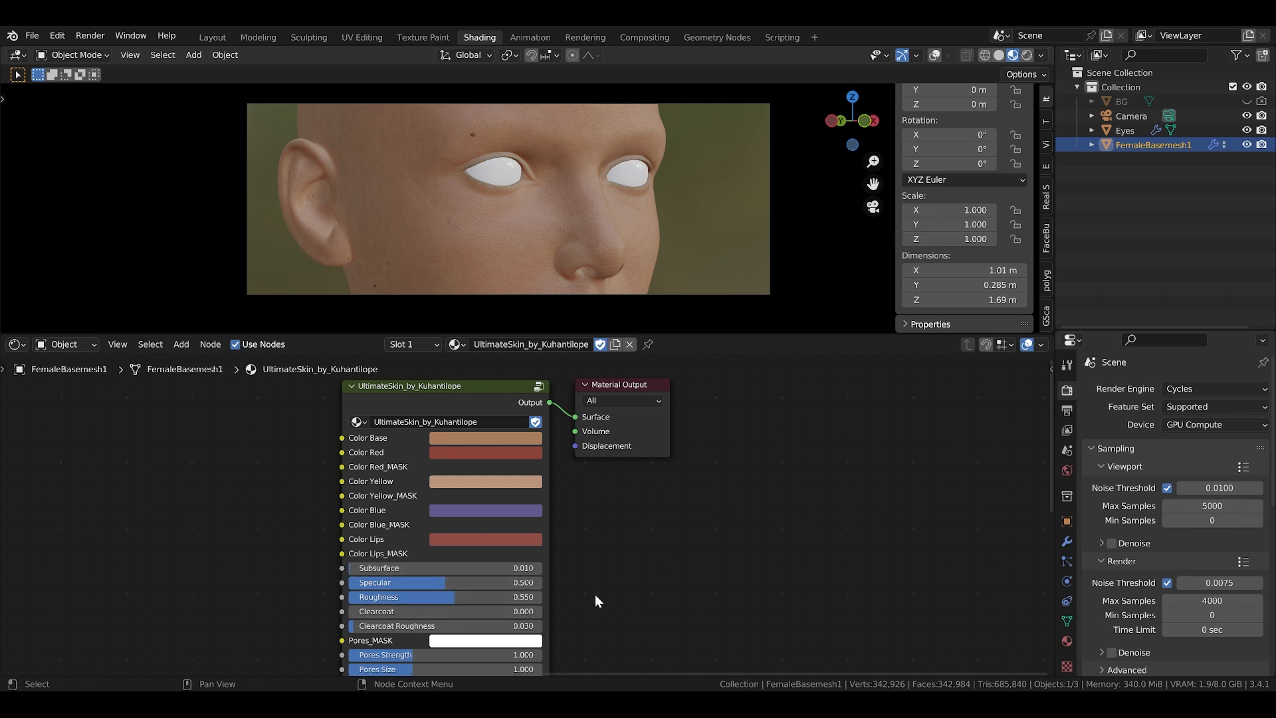
Step: Move the linked Noise Texture and ColorRamp nodes next to the UltimateSkin node
key(Home)
drag(58, 418, 157, 465)
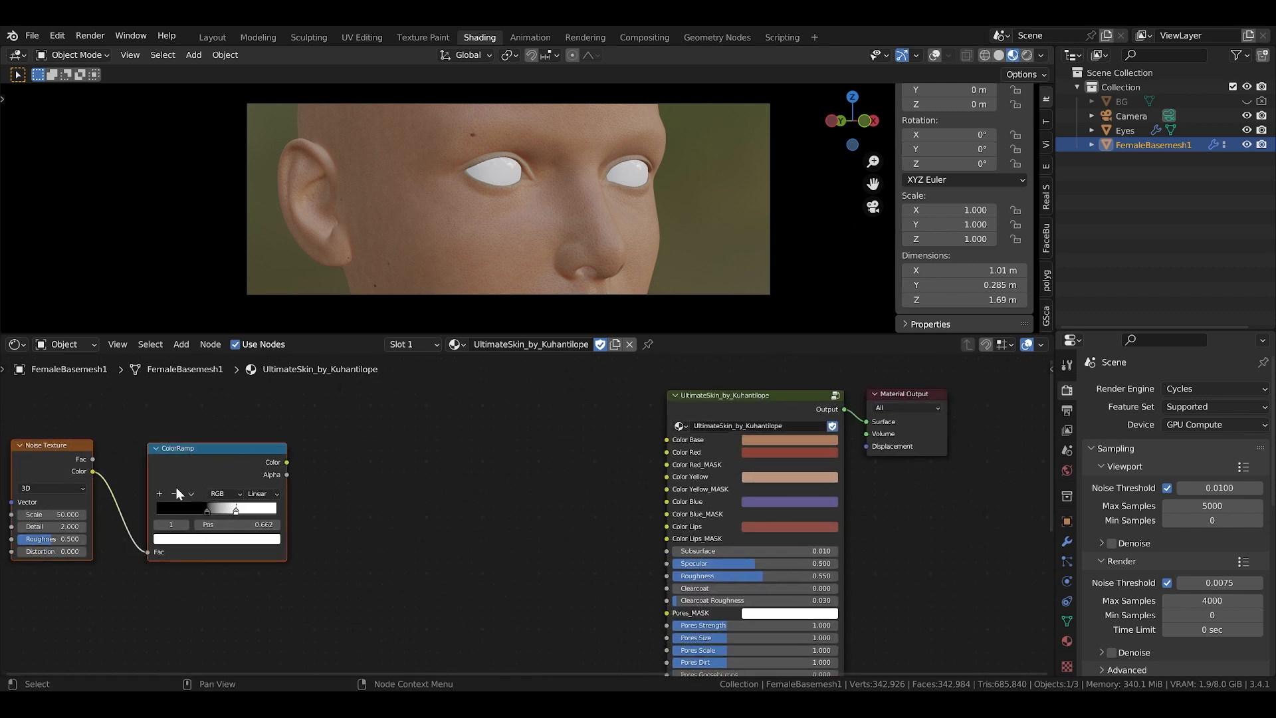
drag(14, 497, 352, 505)
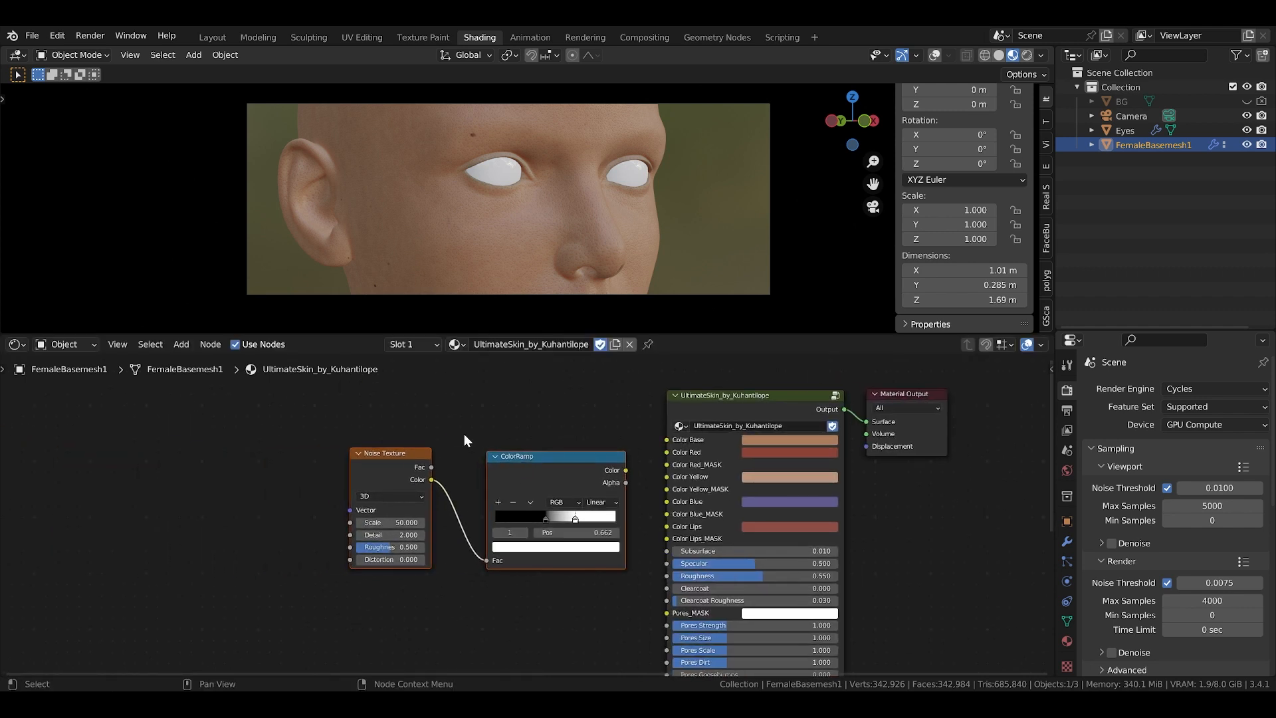
click(555, 440)
drag(365, 419, 534, 495)
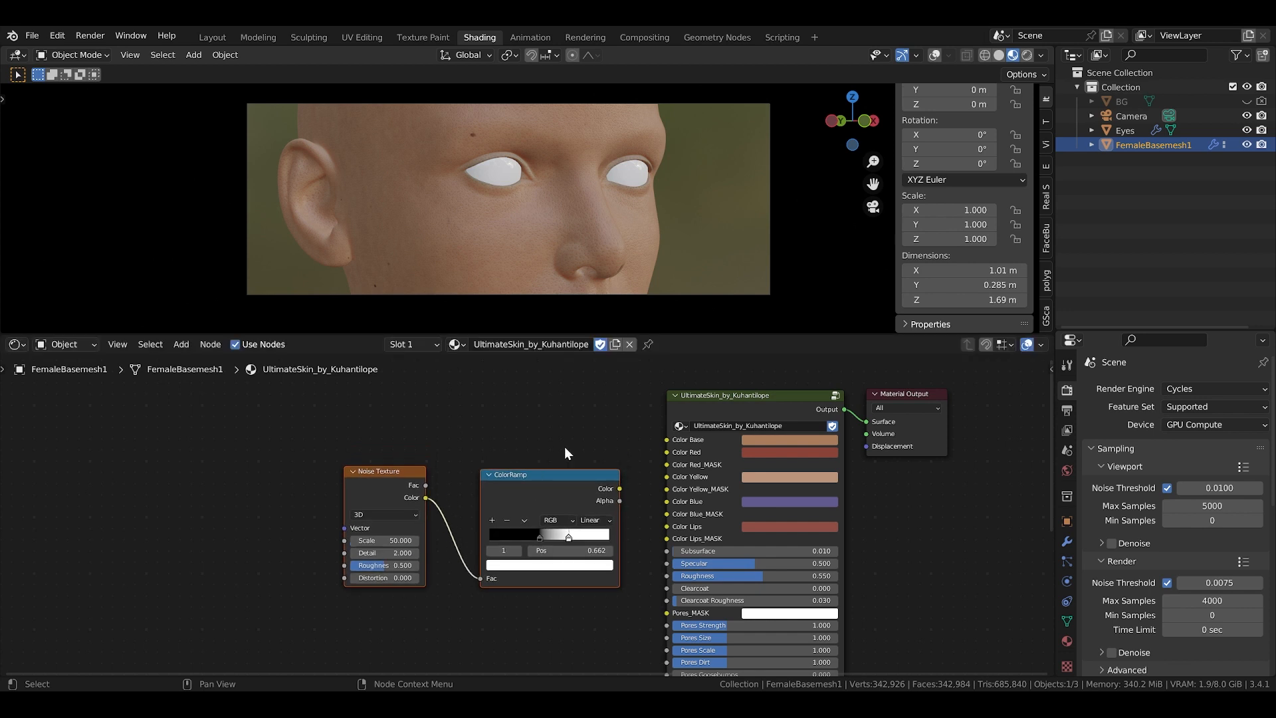
click(564, 446)
drag(363, 436, 512, 498)
Step: Connect the ColorRamp's Color output to the Color Lips_MASK input of the UltimateSkin node
middle_drag(587, 475, 473, 463)
scroll(473, 464, up, 4)
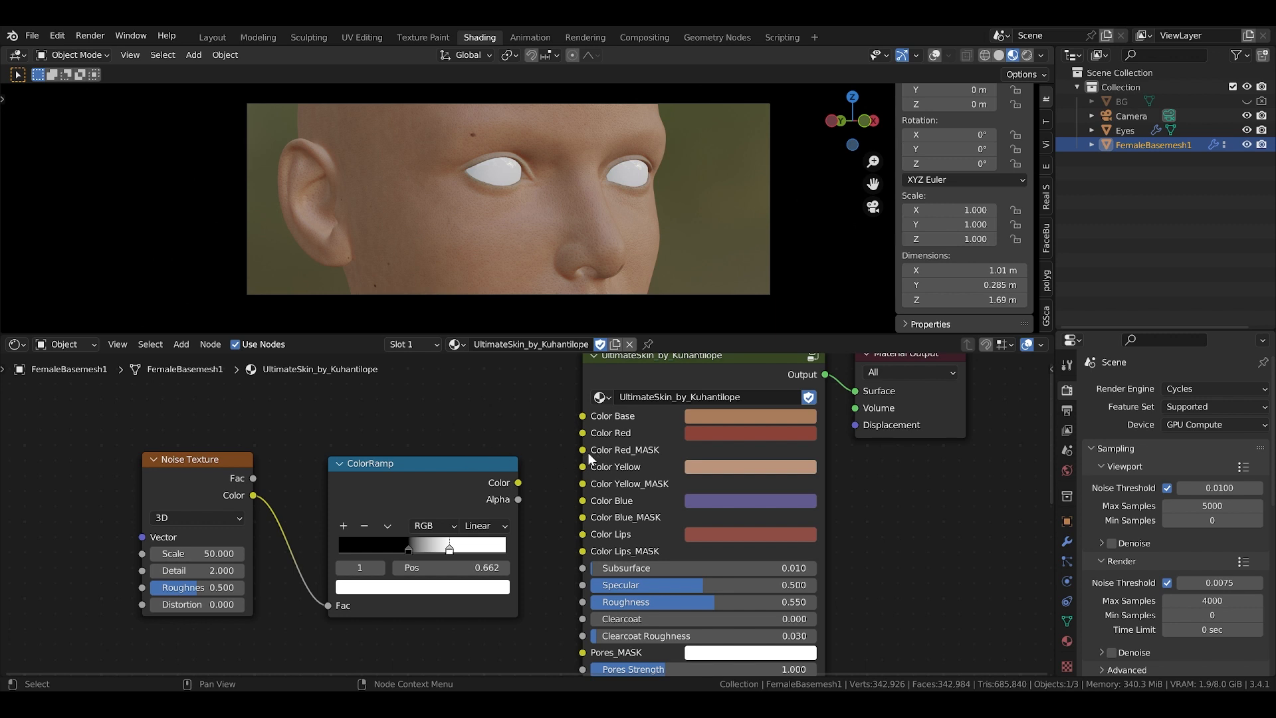
drag(517, 482, 583, 534)
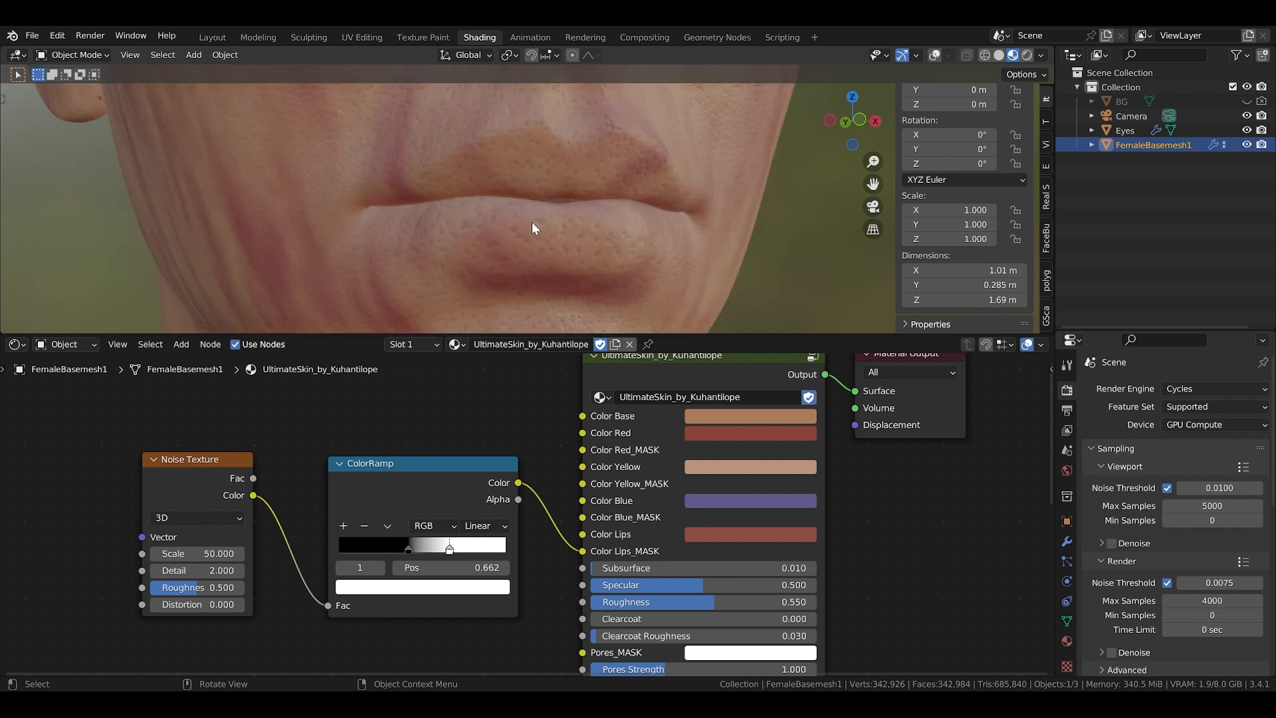
Step: Delete the Noise Texture and ColorRamp nodes from the skin material
drag(203, 416, 355, 507)
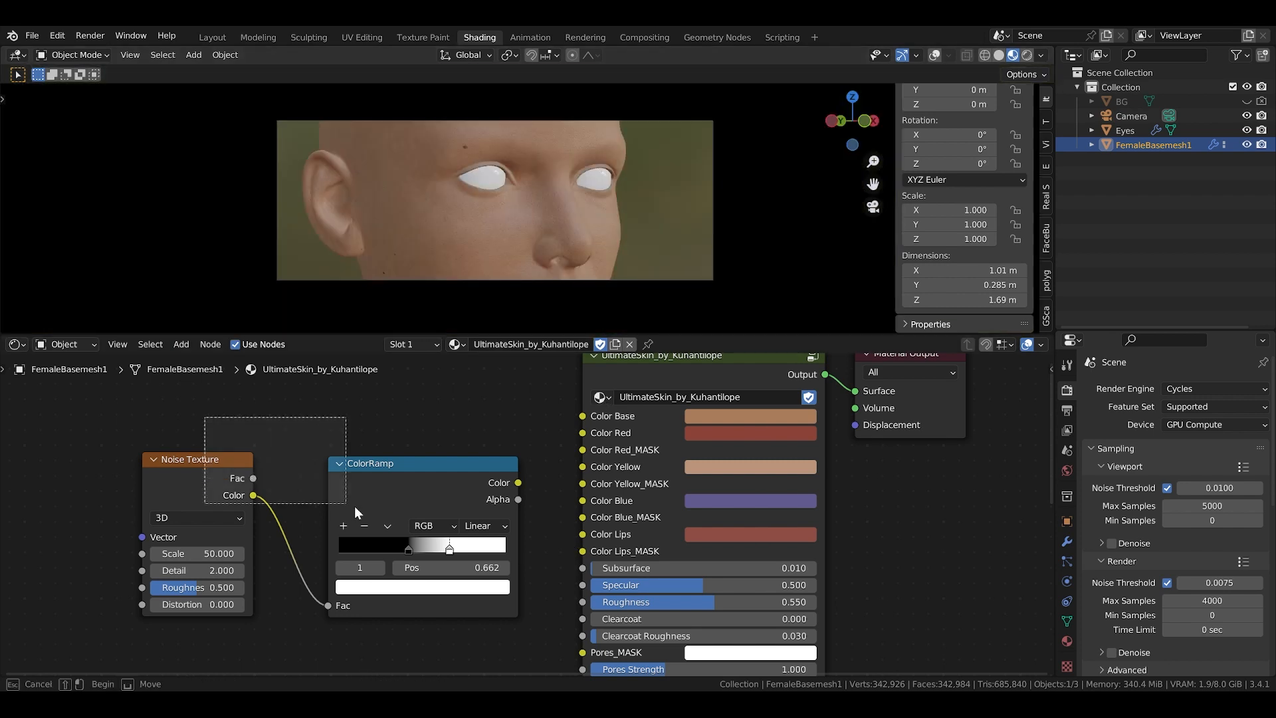
key(x)
scroll(530, 480, down, 1)
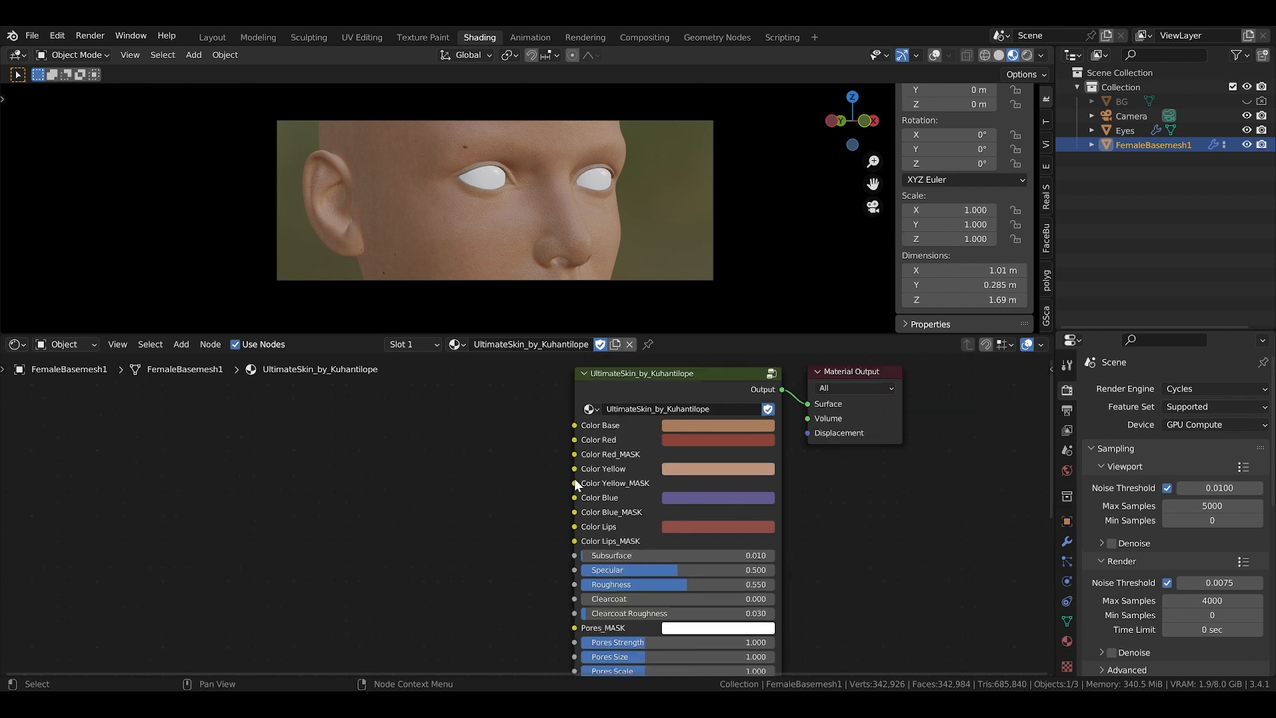
middle_drag(576, 478, 413, 479)
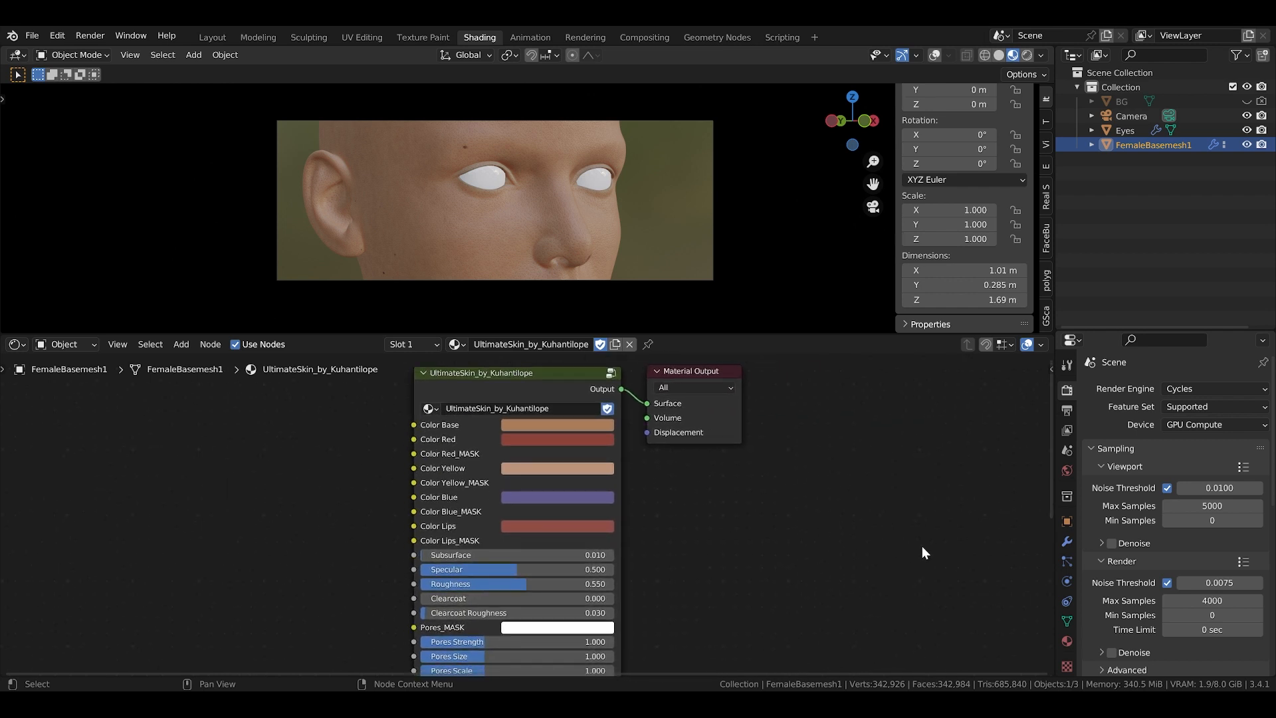
scroll(449, 193, up, 1)
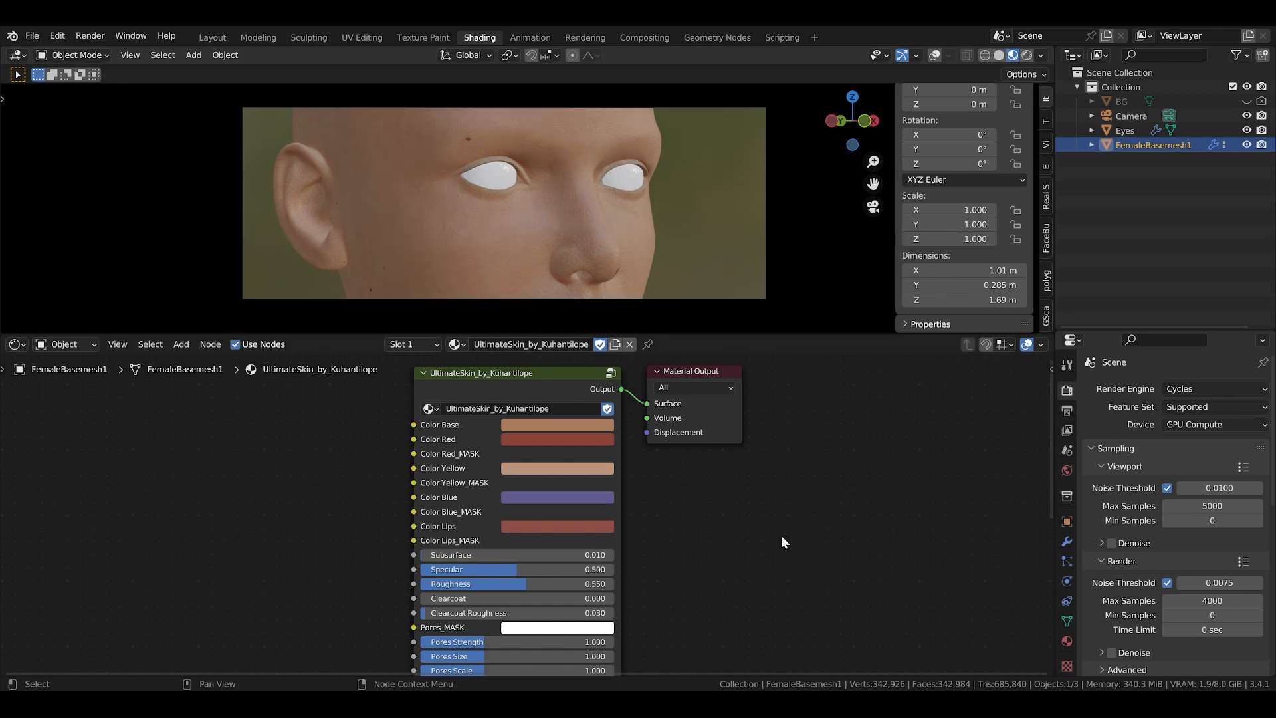
middle_drag(780, 535, 780, 537)
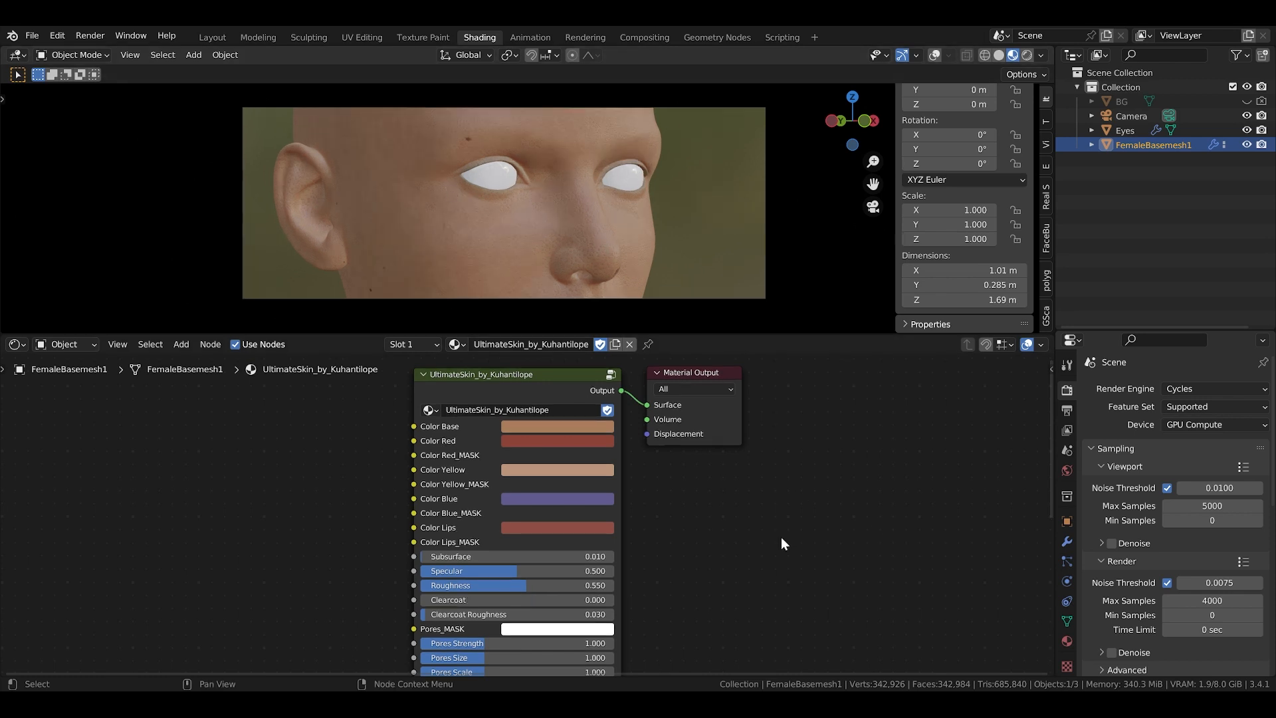